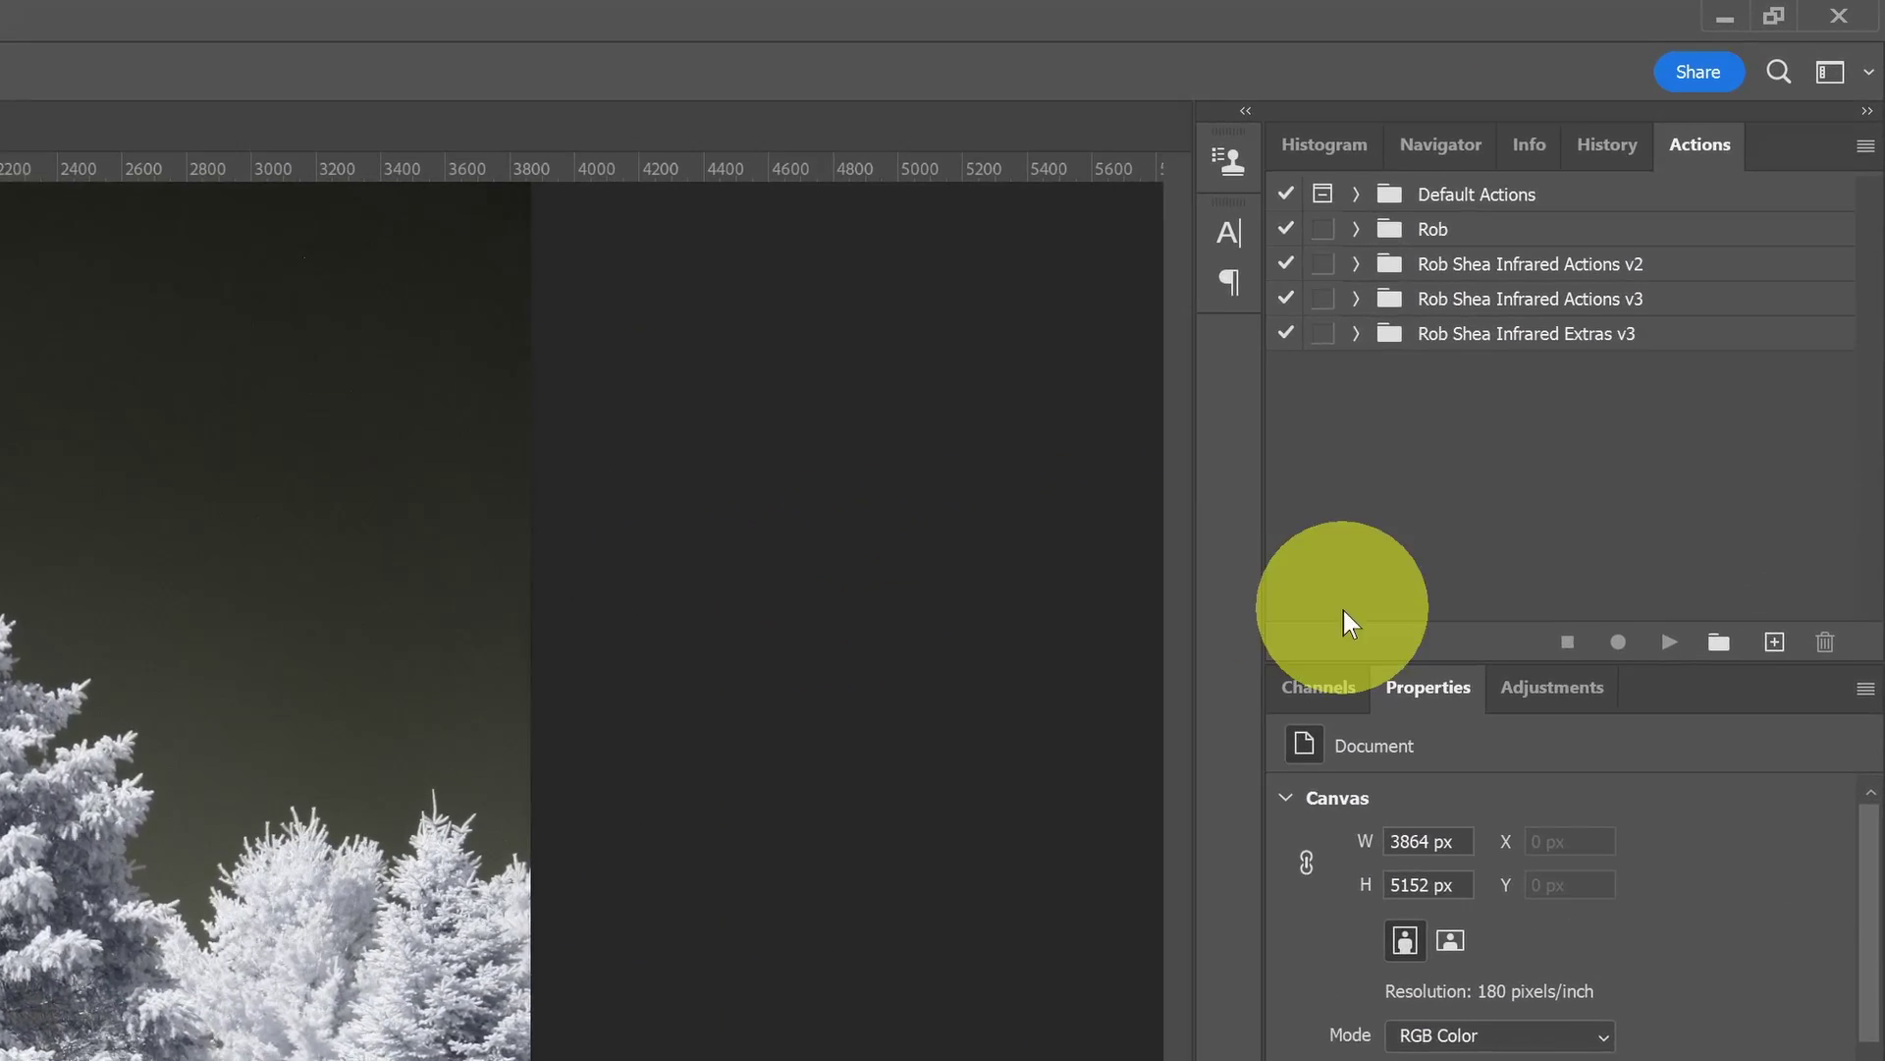
Run the IR RB Swap action from Rob Shea Infrared Actions v3, adding a red-blue Channel Mixer layer.
click(1519, 303)
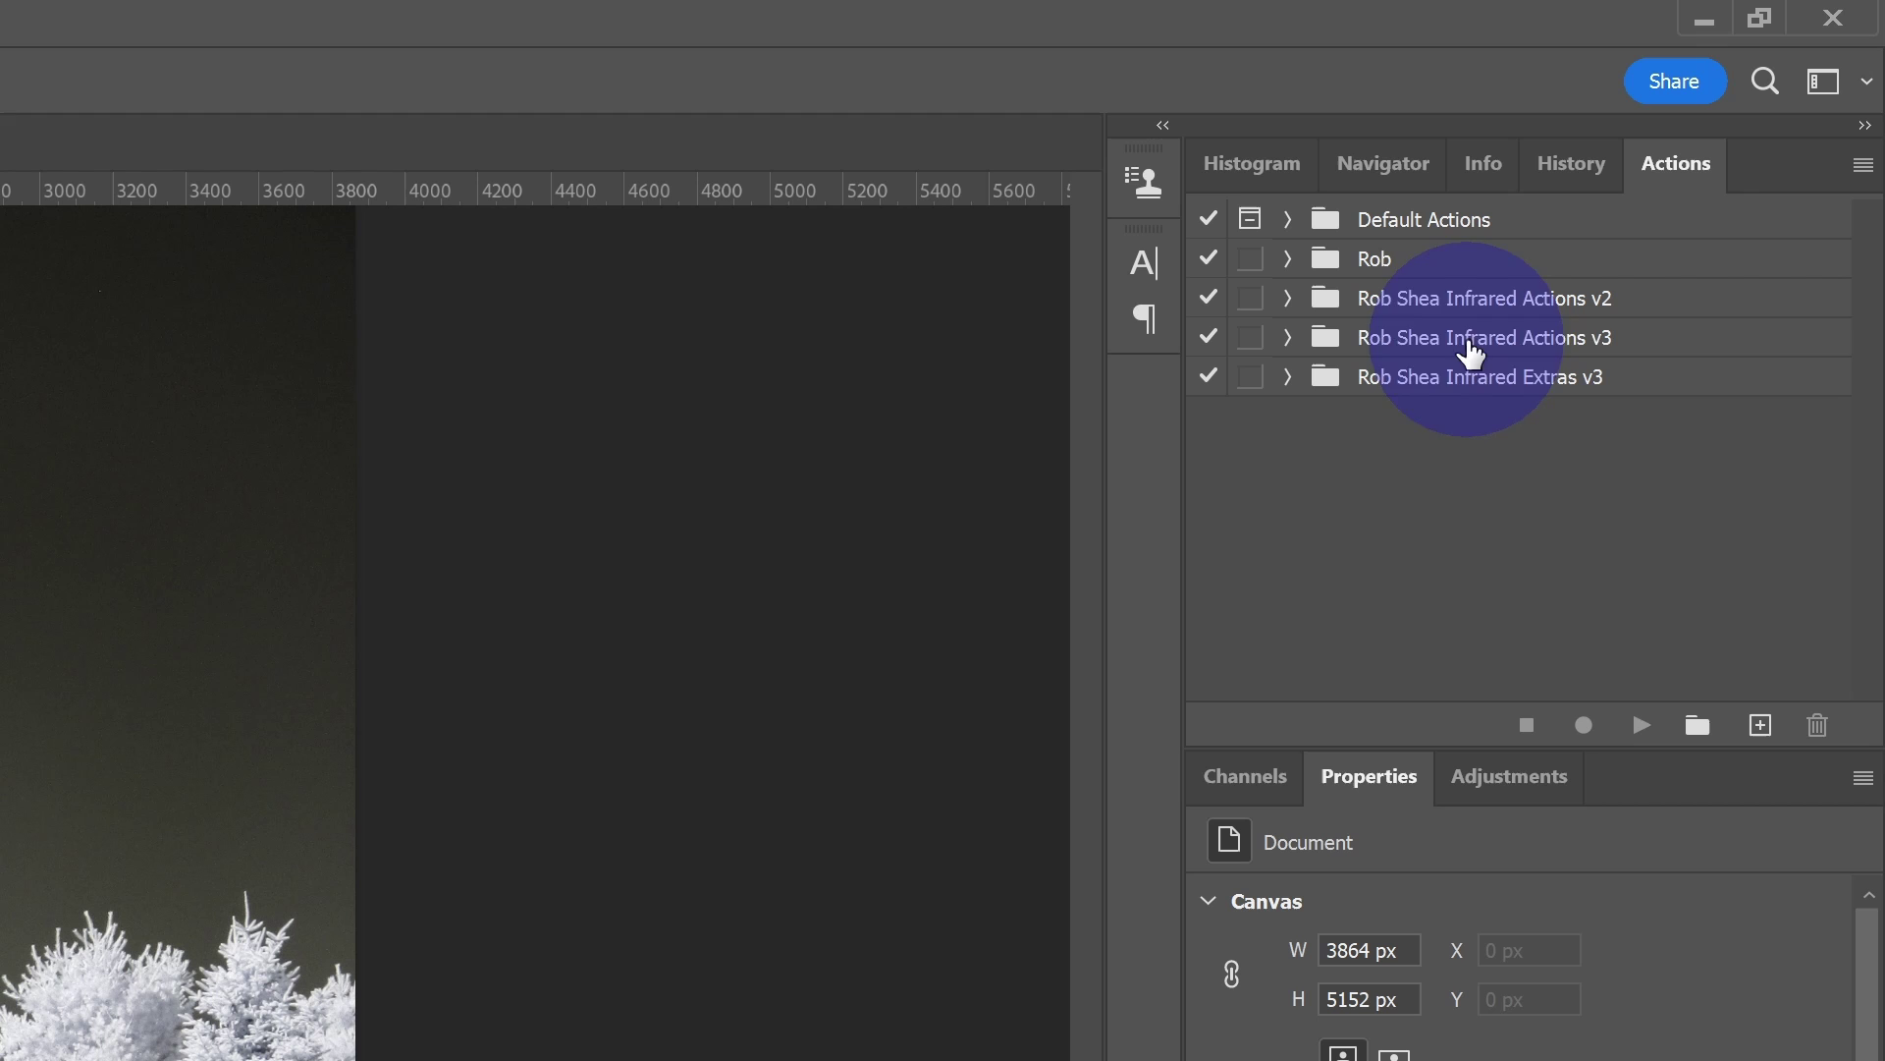
click(1288, 342)
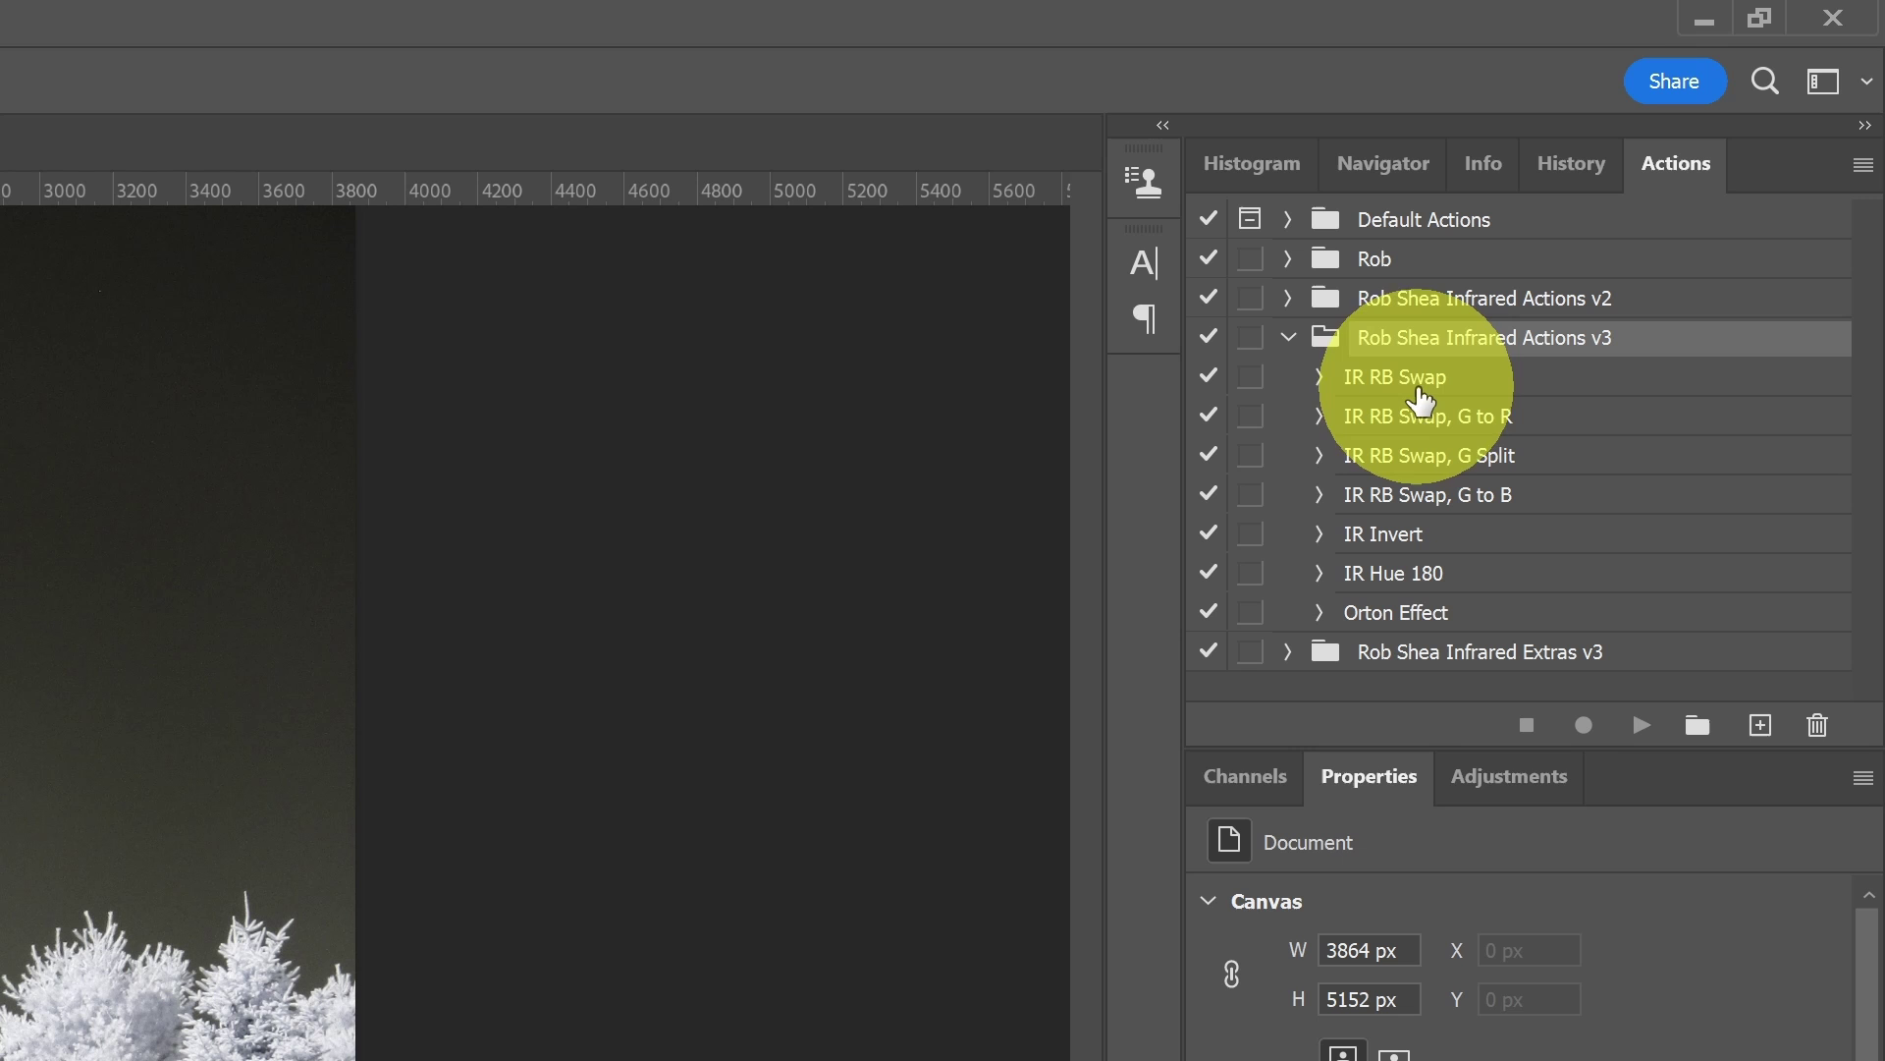
click(1410, 388)
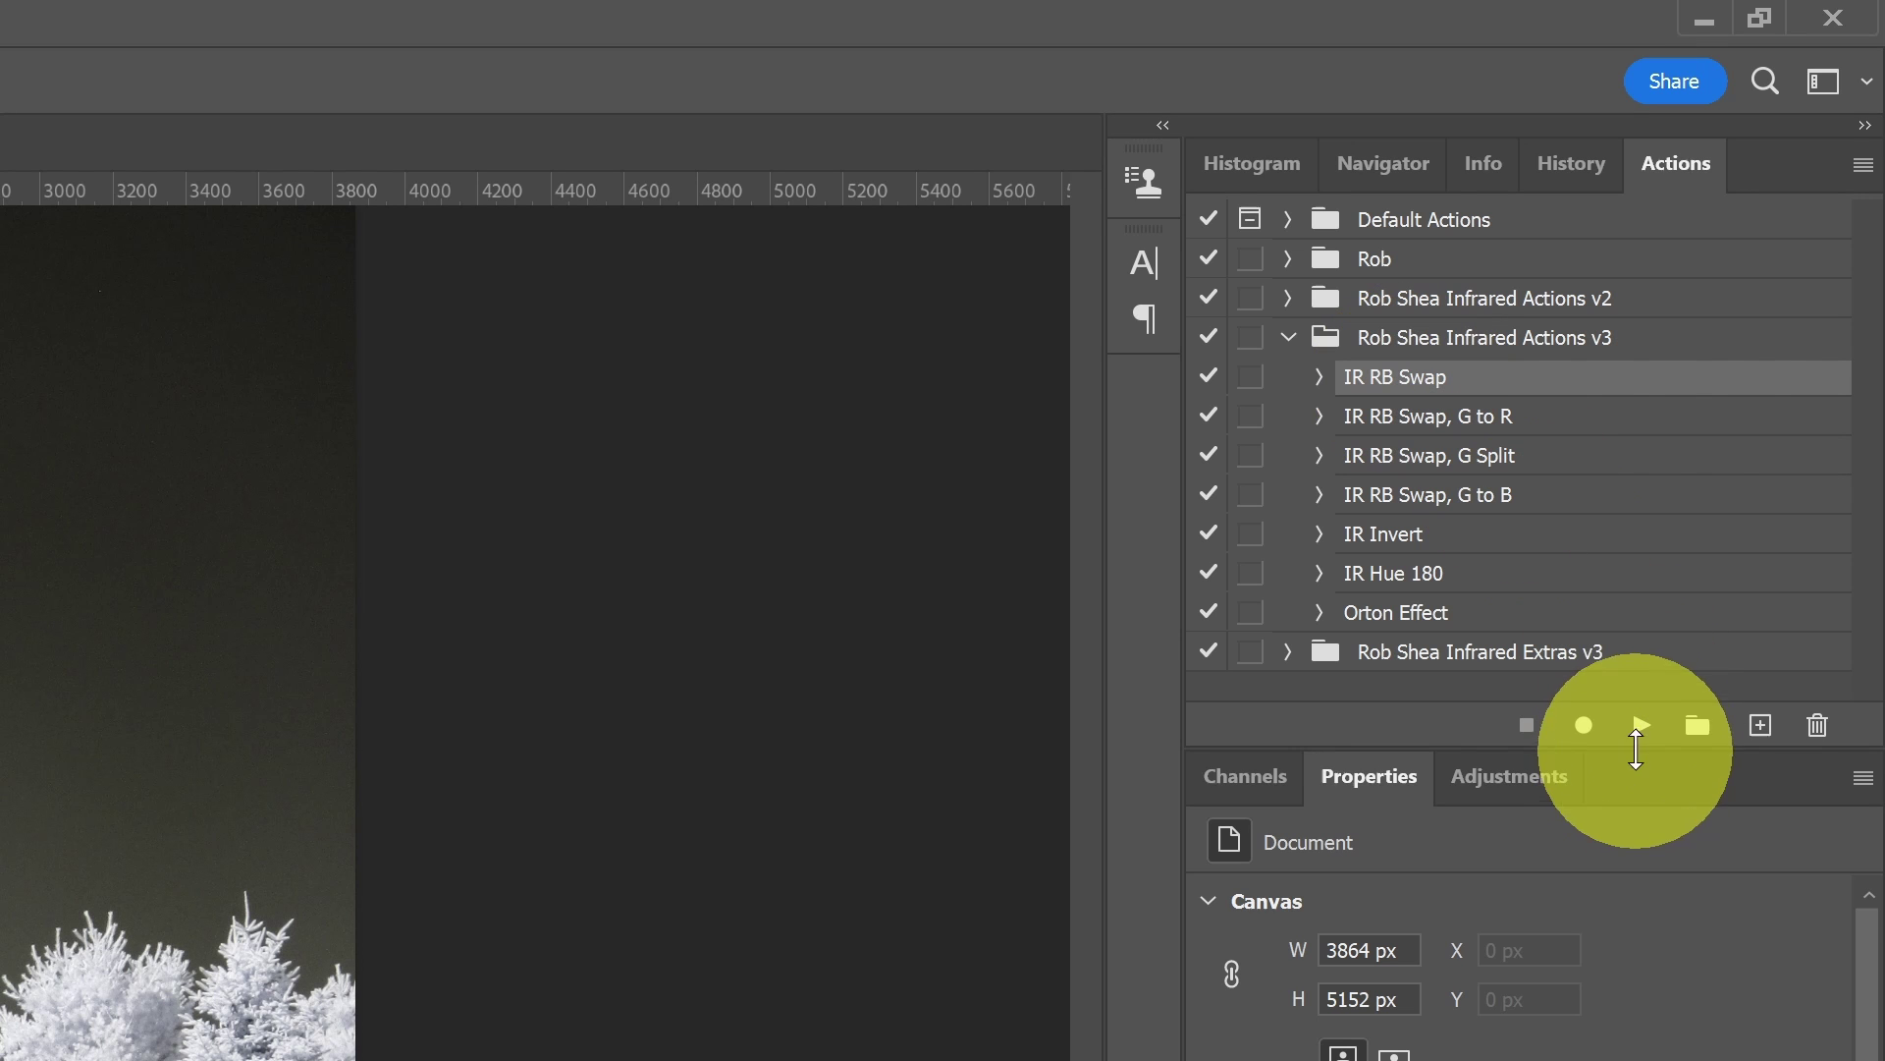
click(1642, 727)
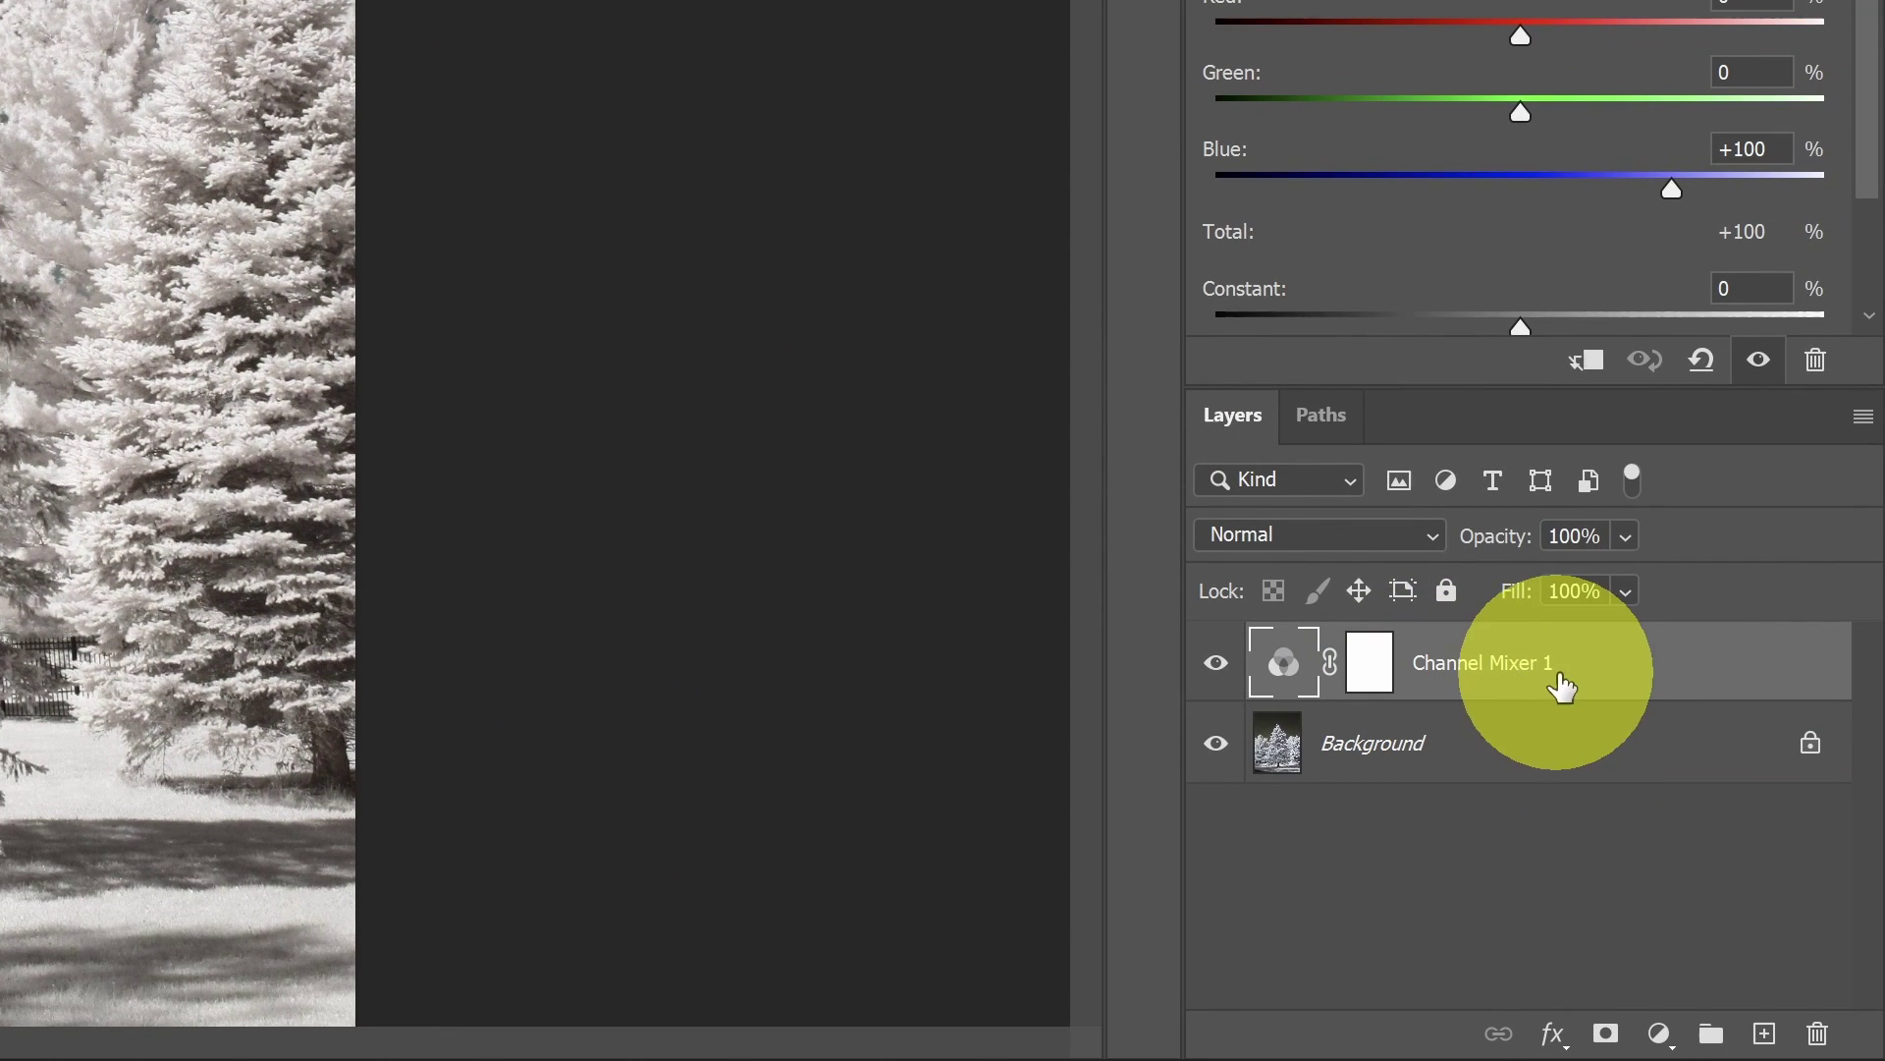
Add a Hue/Saturation layer and drag on the tree to set Reds saturation to -100.
click(1660, 1036)
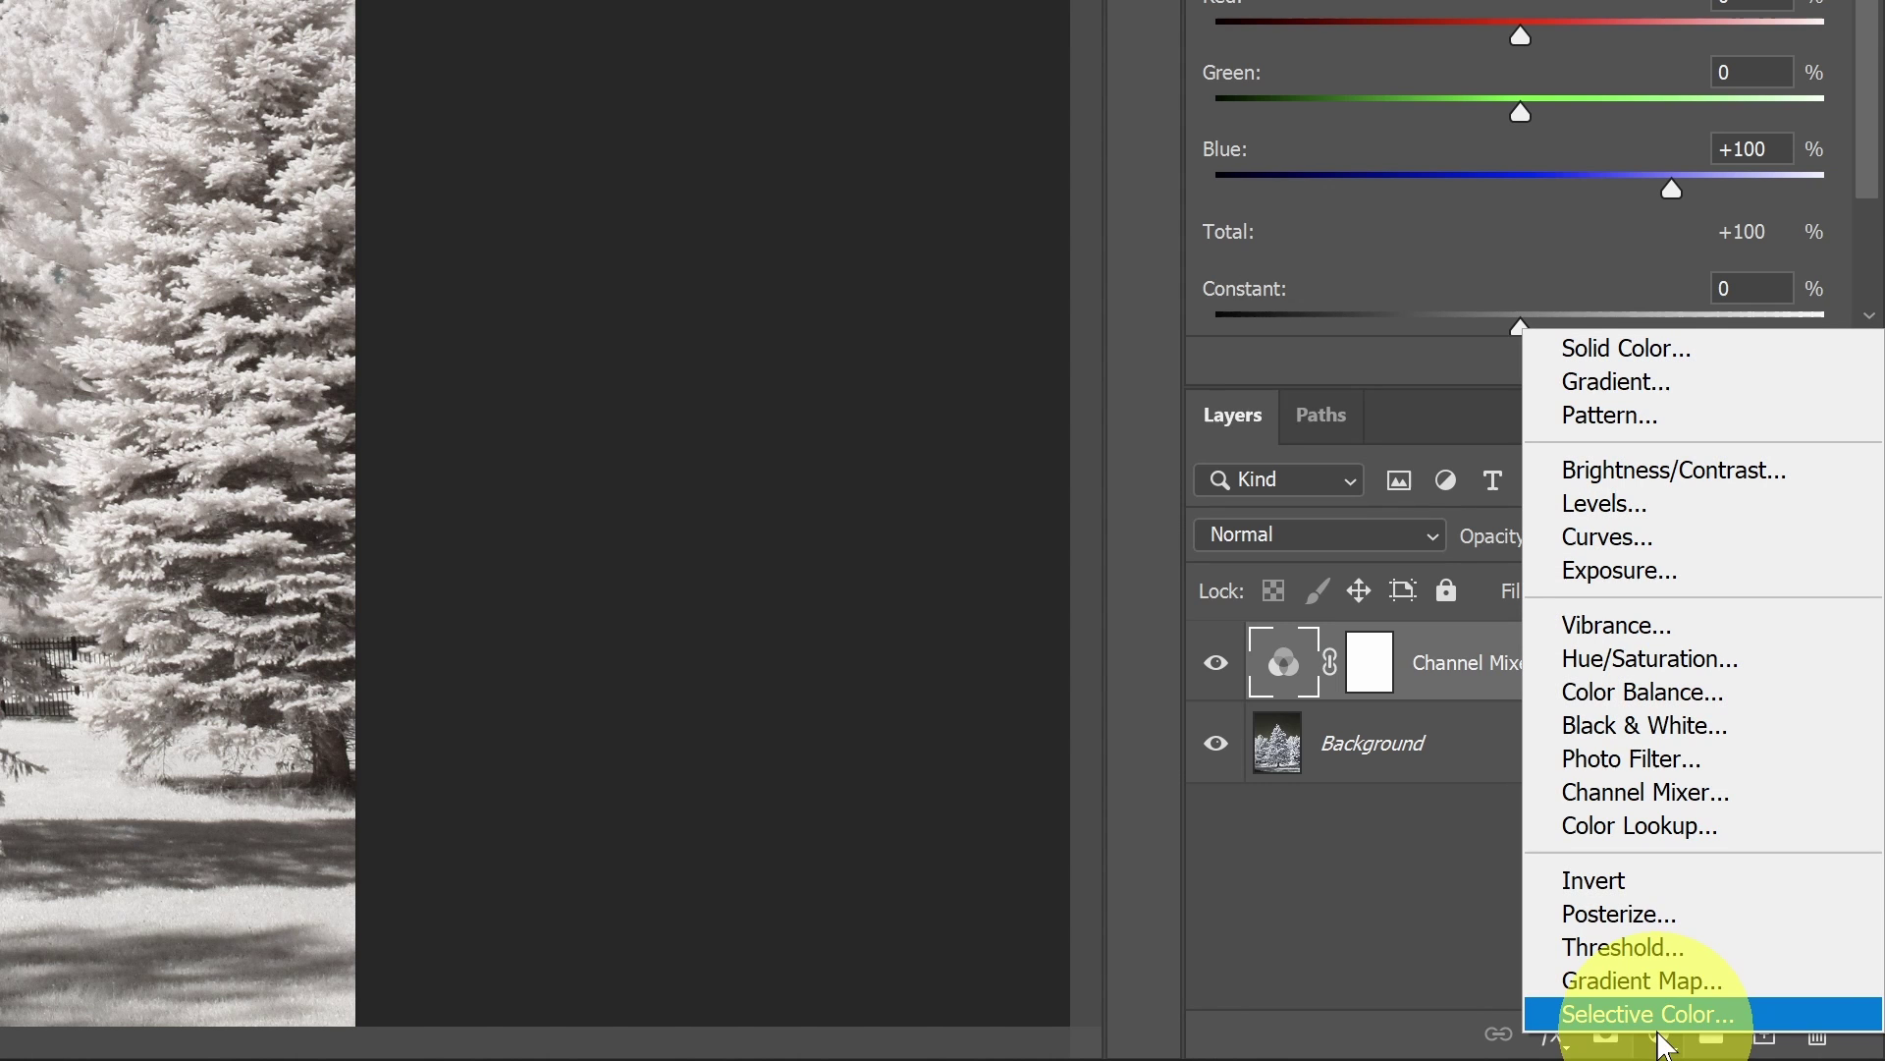
click(1640, 668)
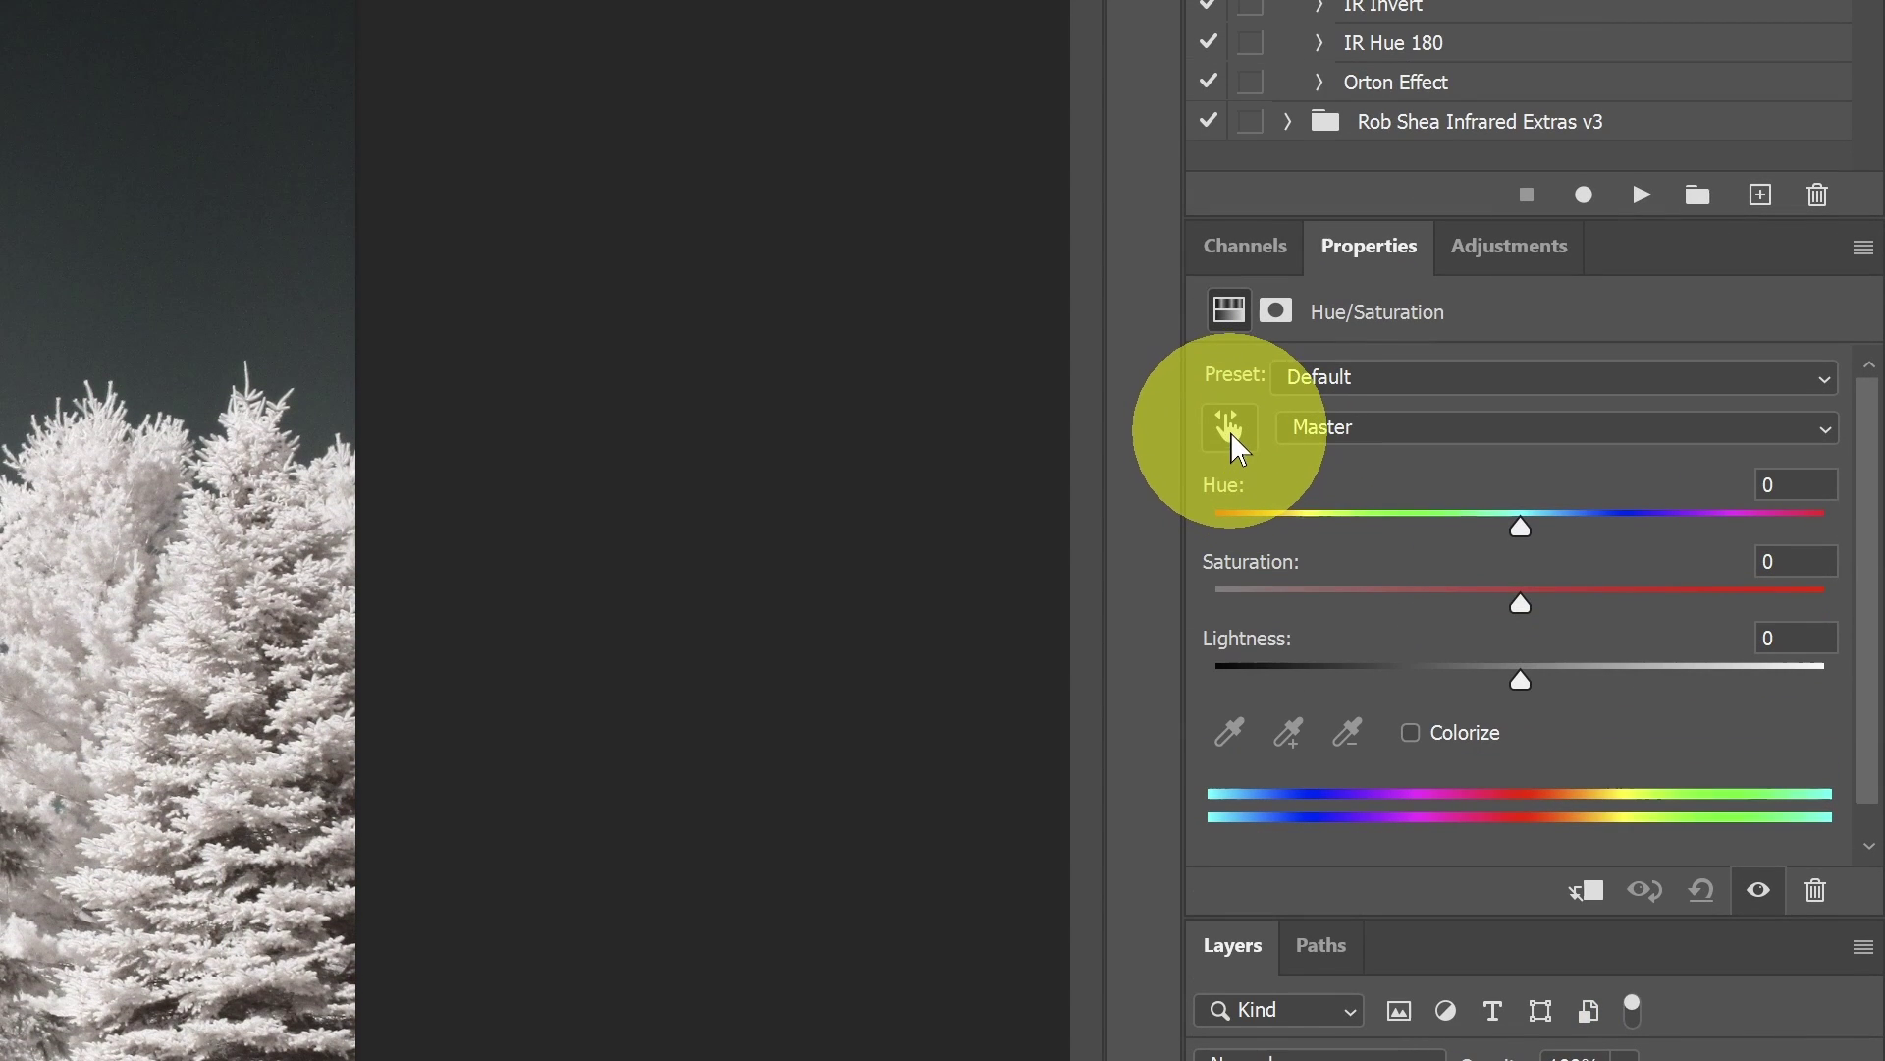
click(1228, 430)
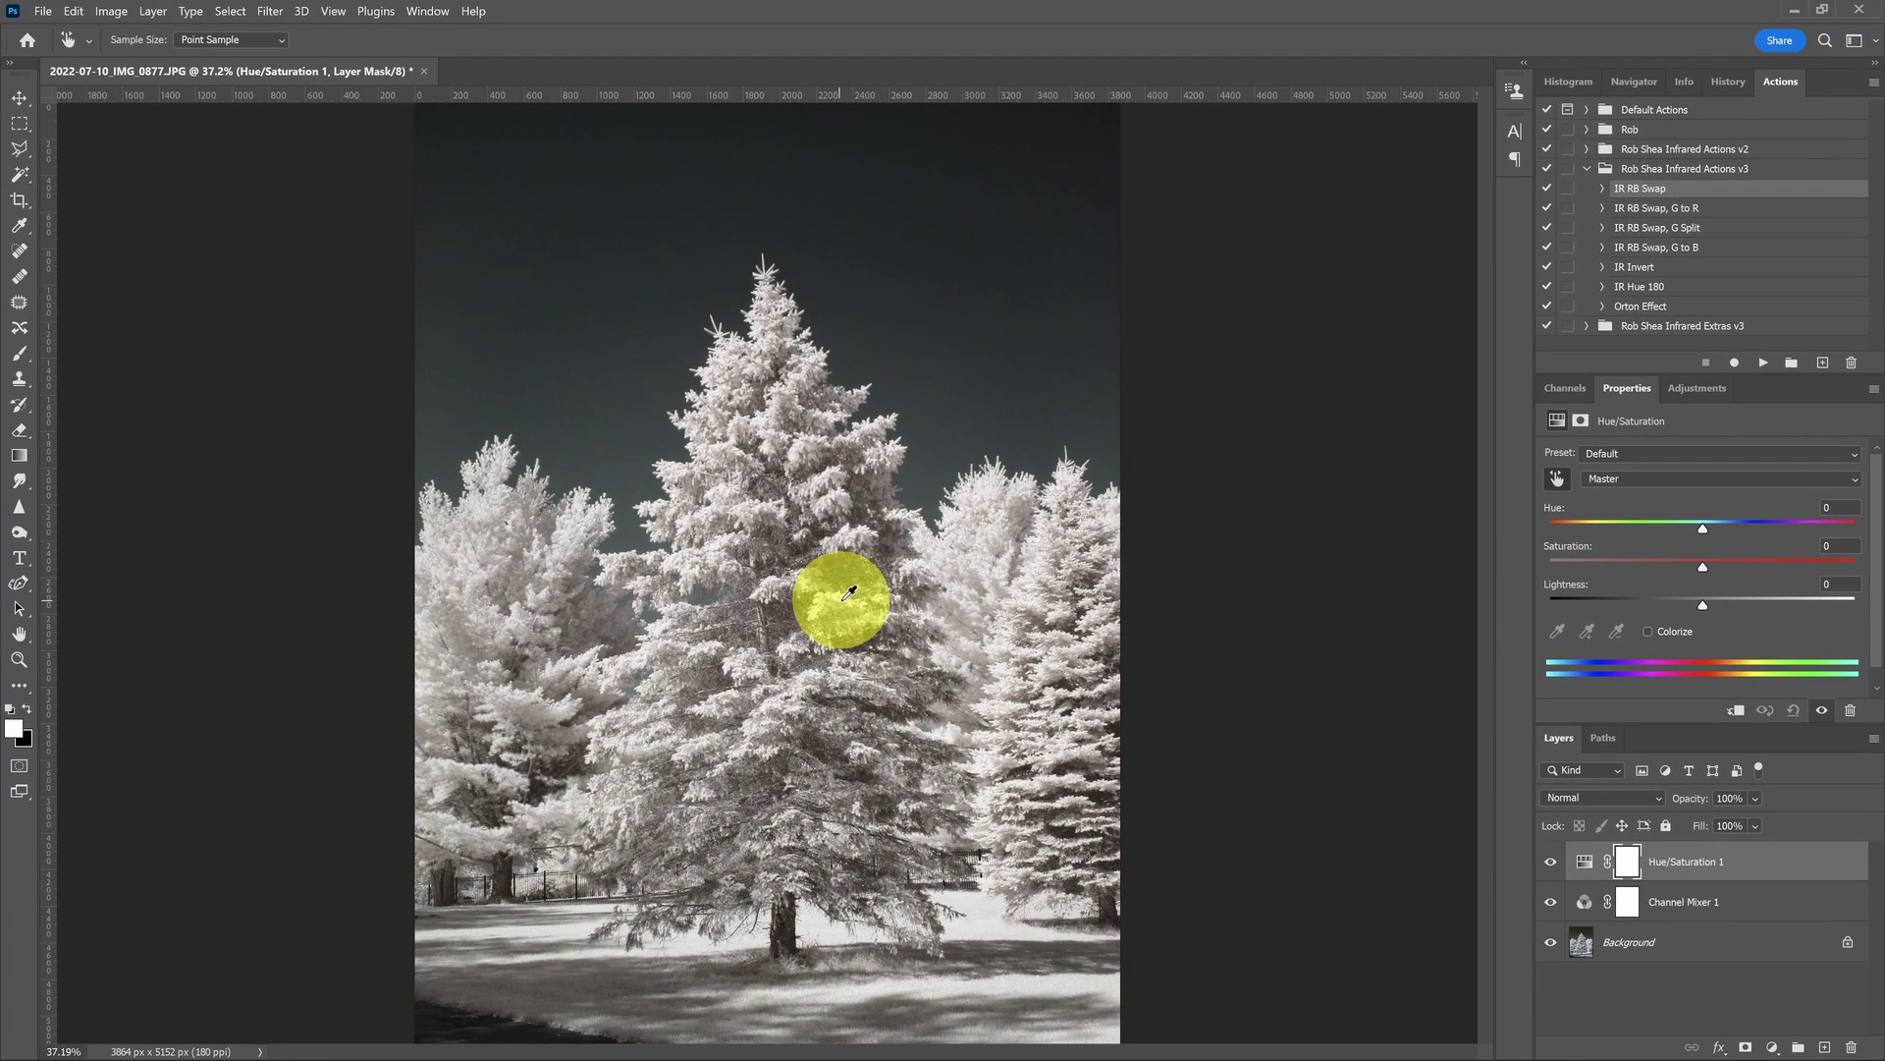
click(840, 604)
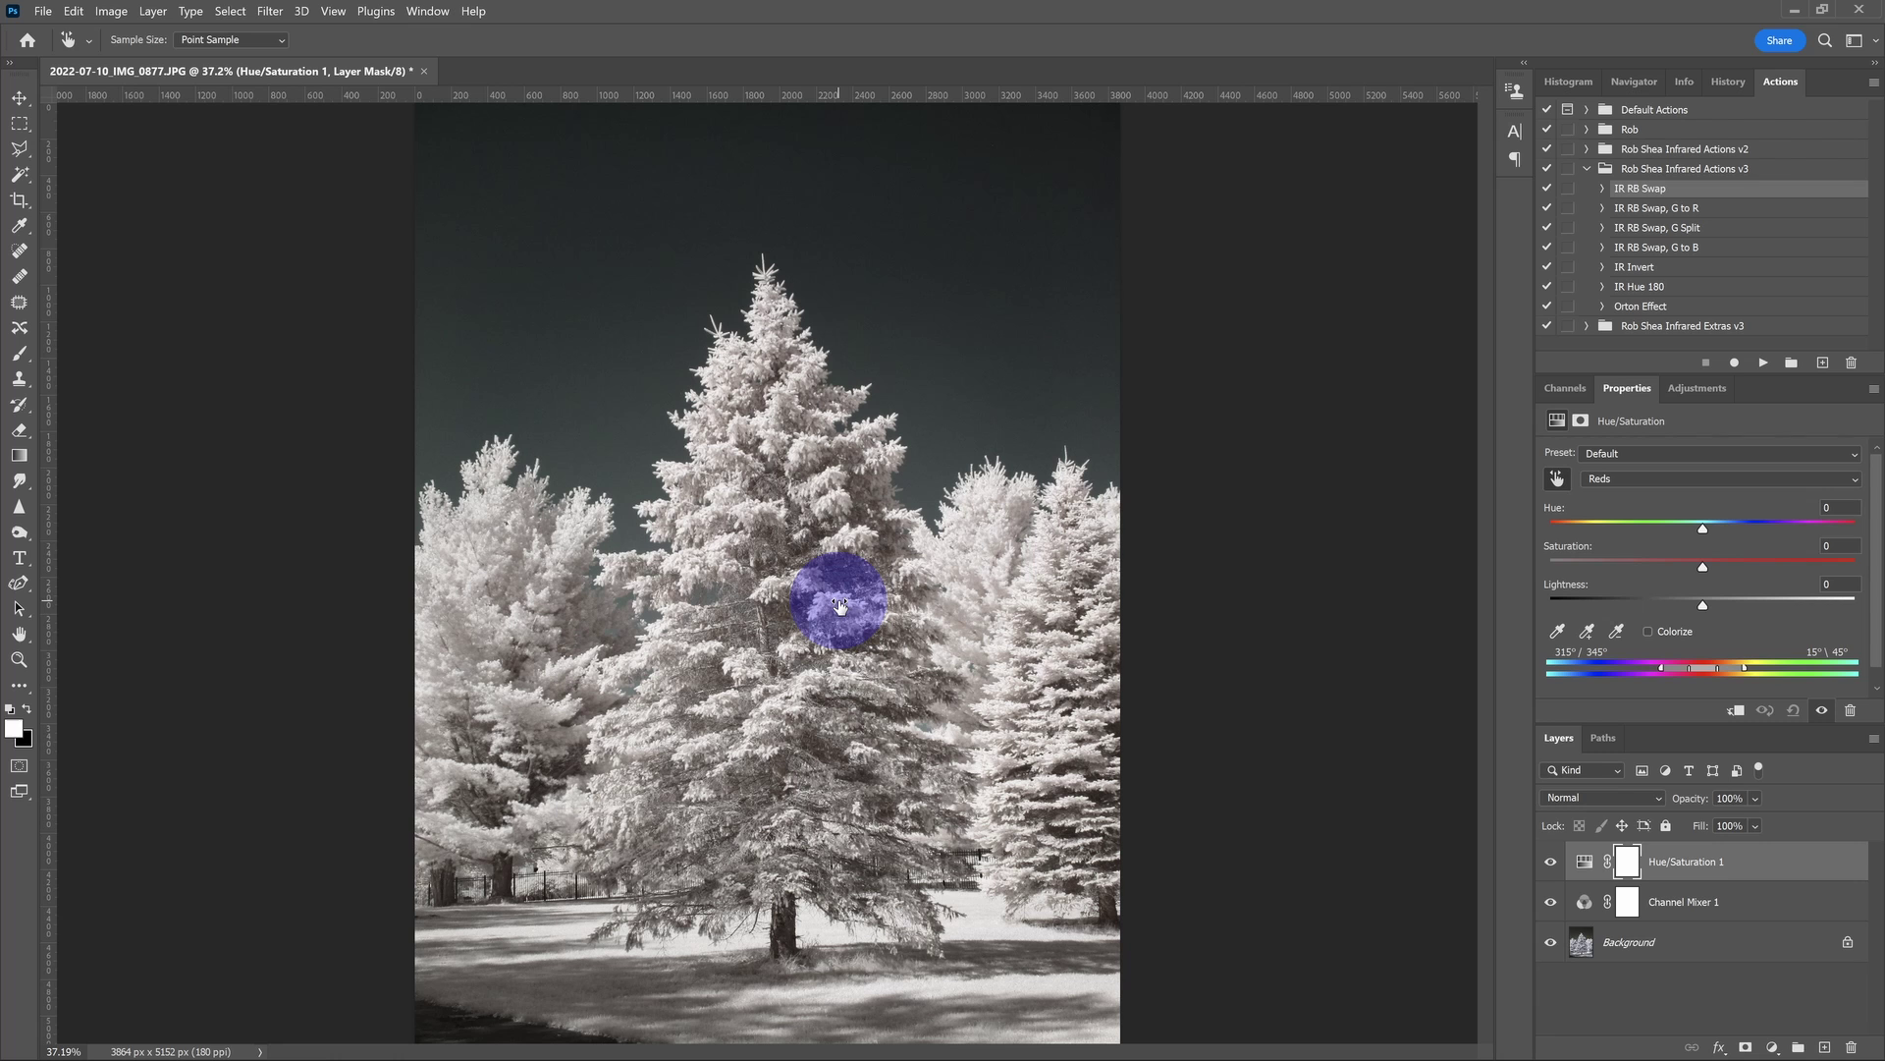
drag(840, 604, 732, 606)
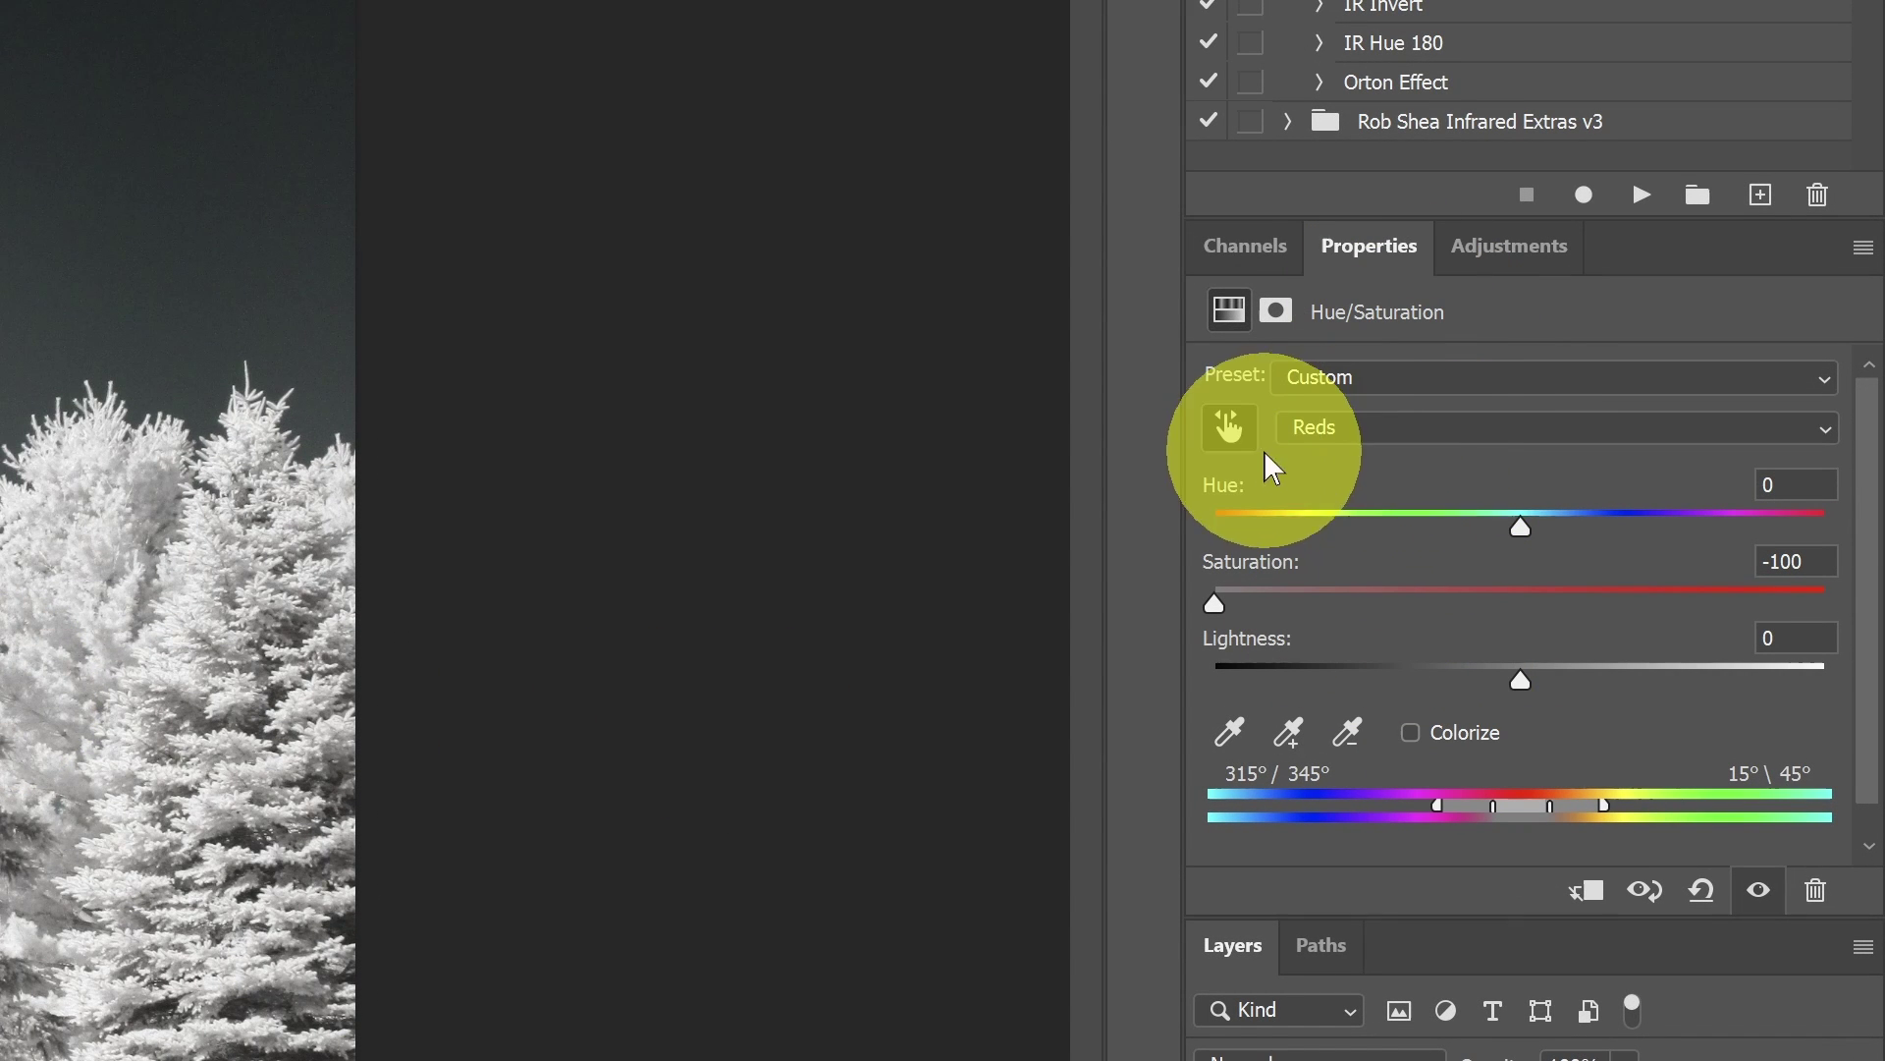
click(1372, 432)
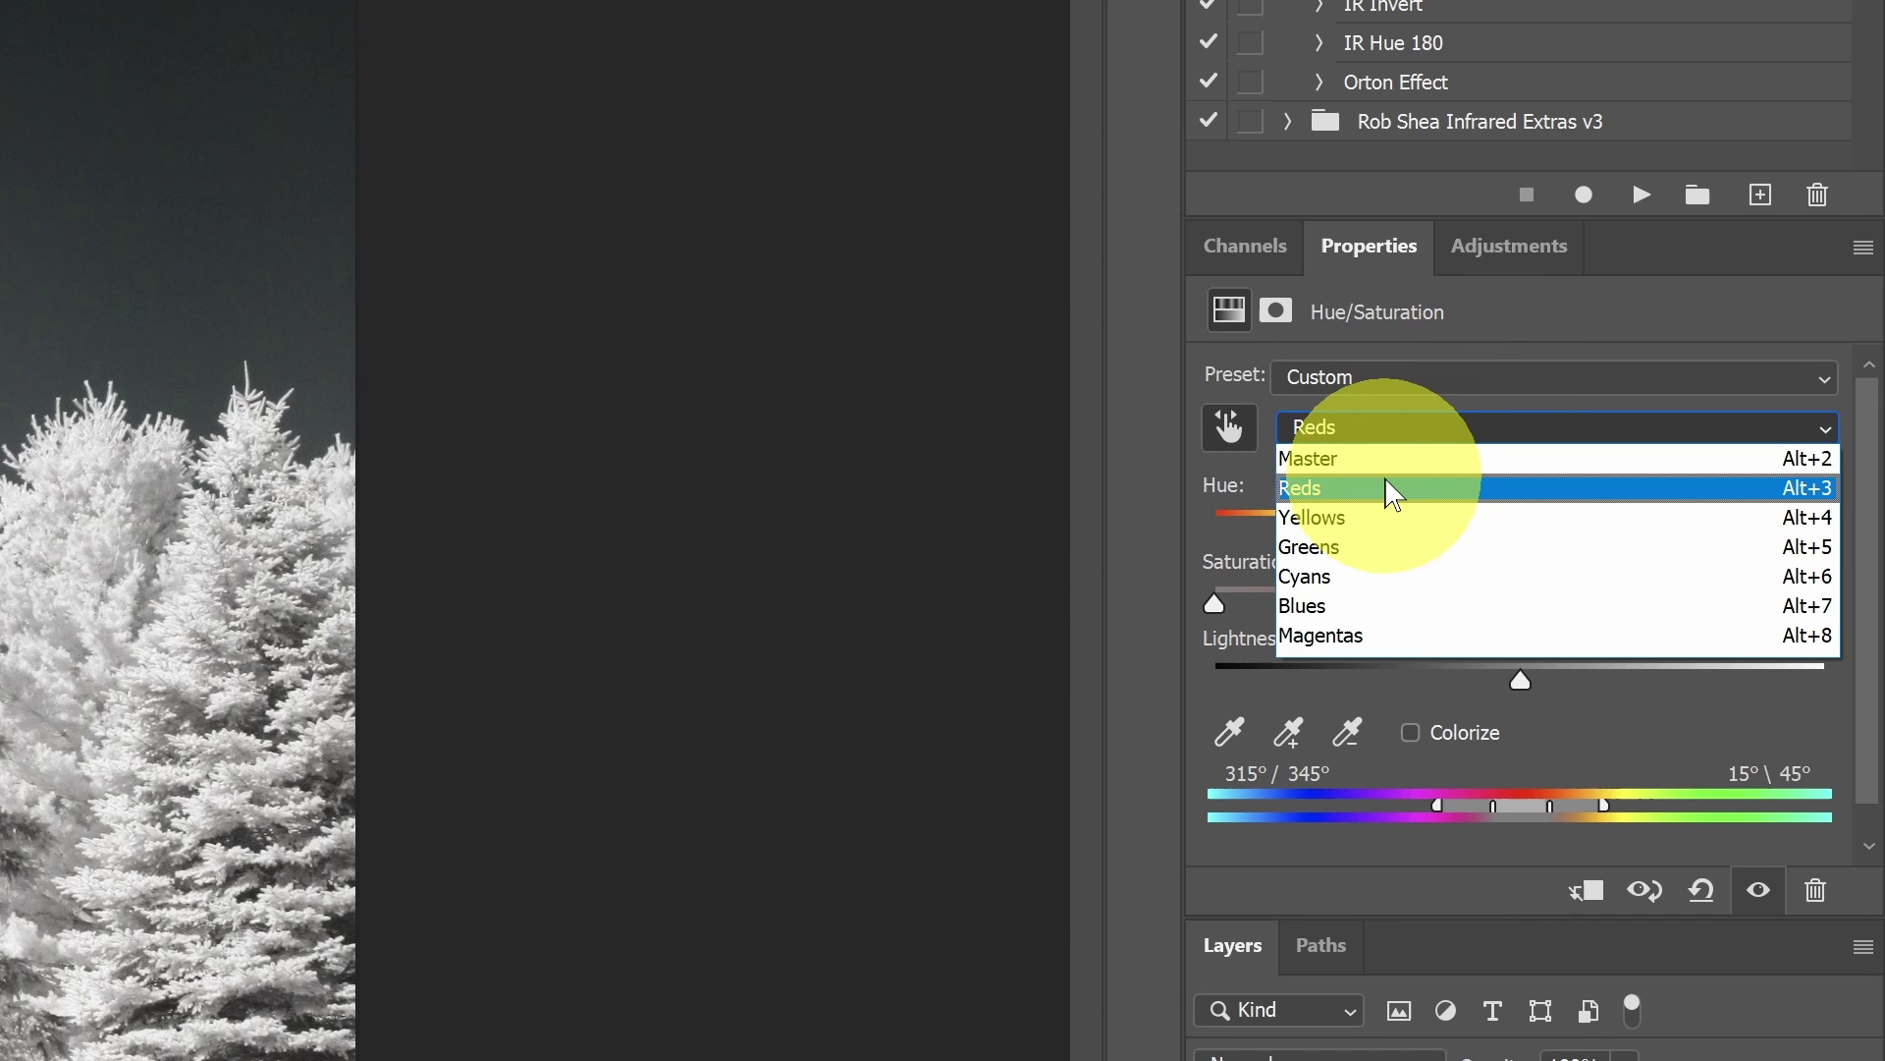
click(1613, 728)
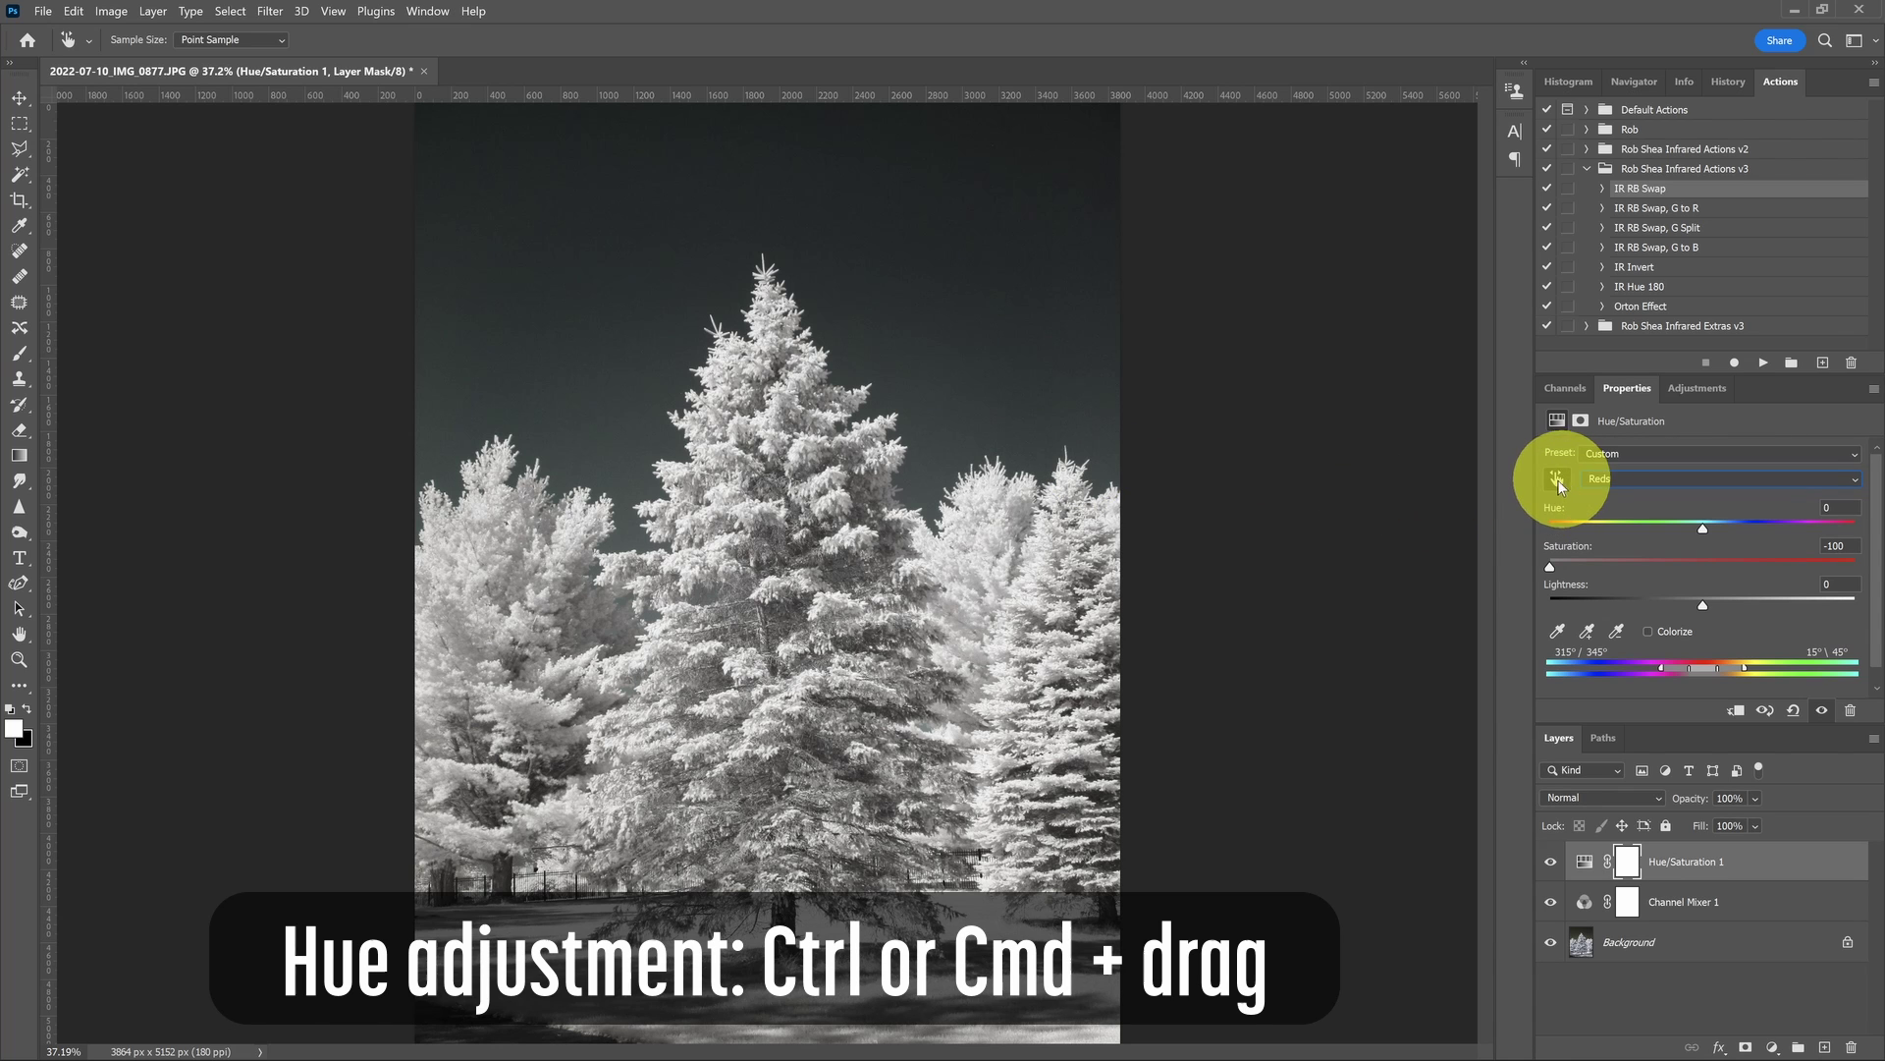
Shift the sky's Cyans hue to +36 with the targeted adjustment tool.
click(1558, 479)
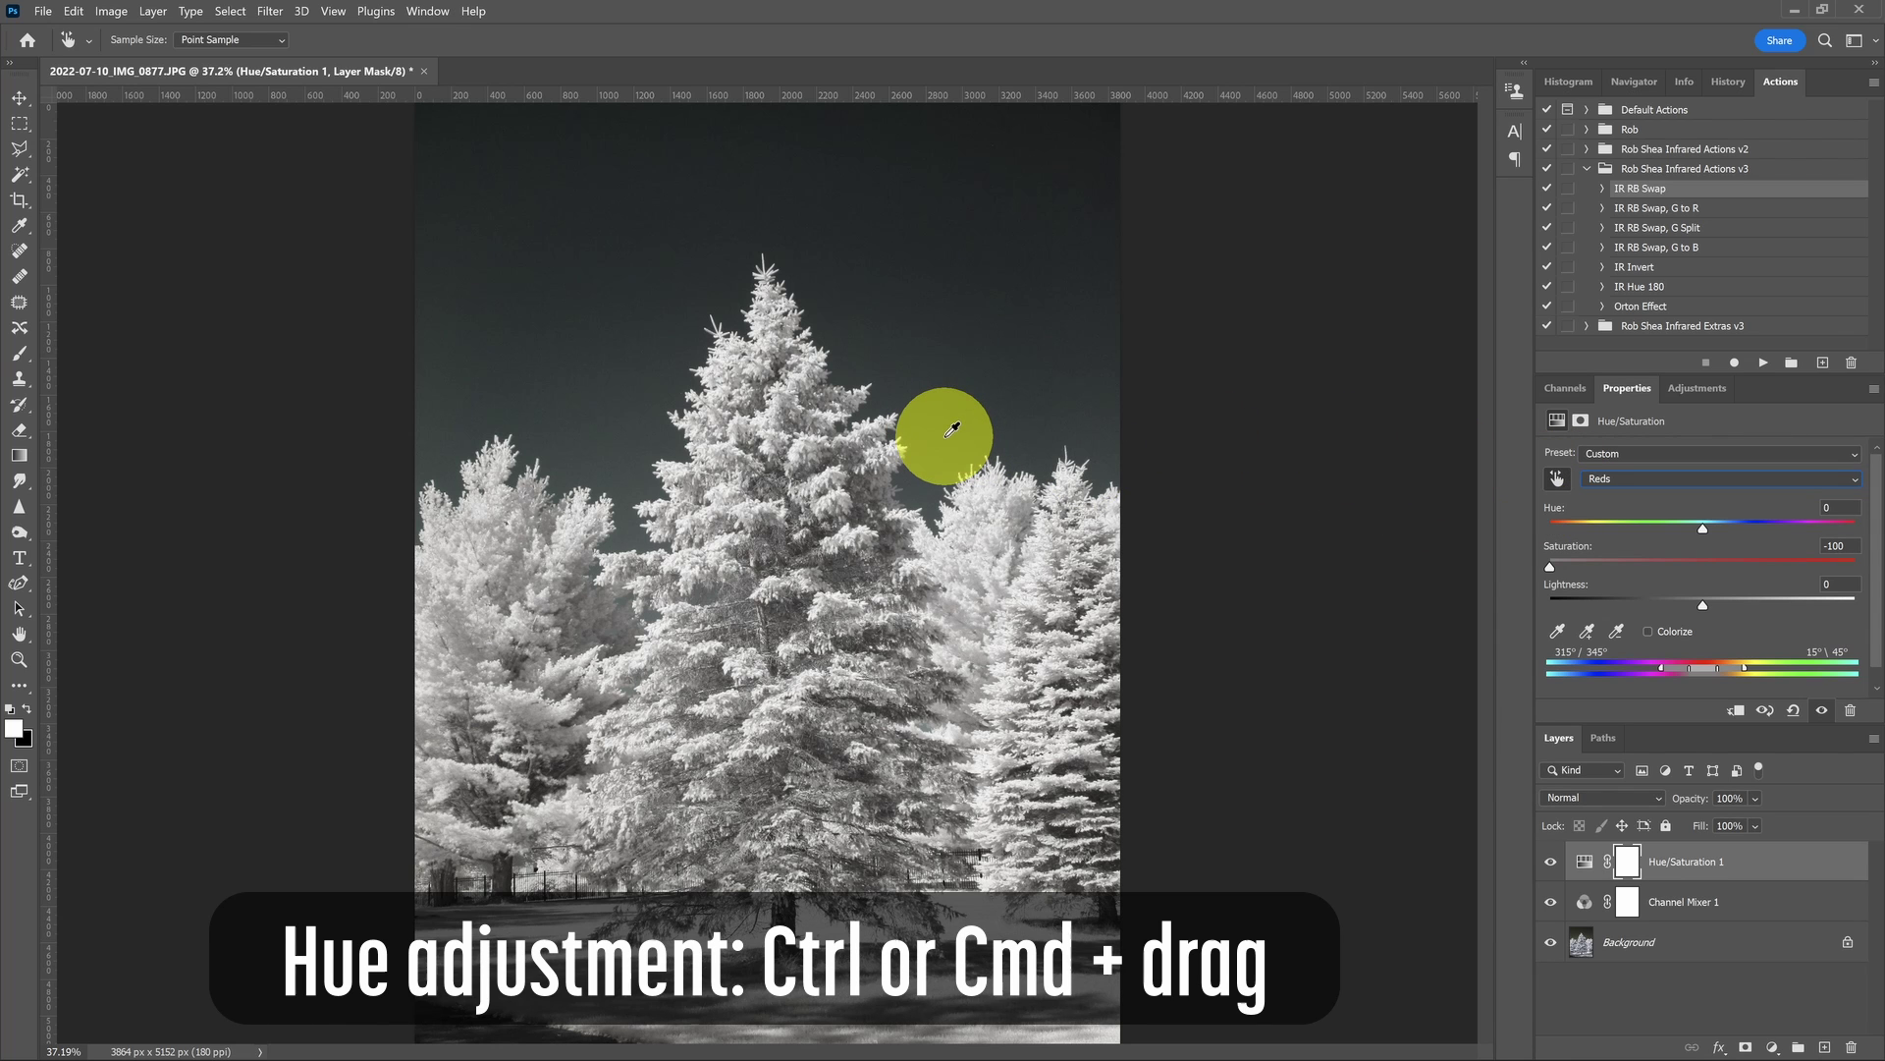
mouse_move(952, 429)
mouse_down()
mouse_move(904, 438)
mouse_move(981, 433)
mouse_up()
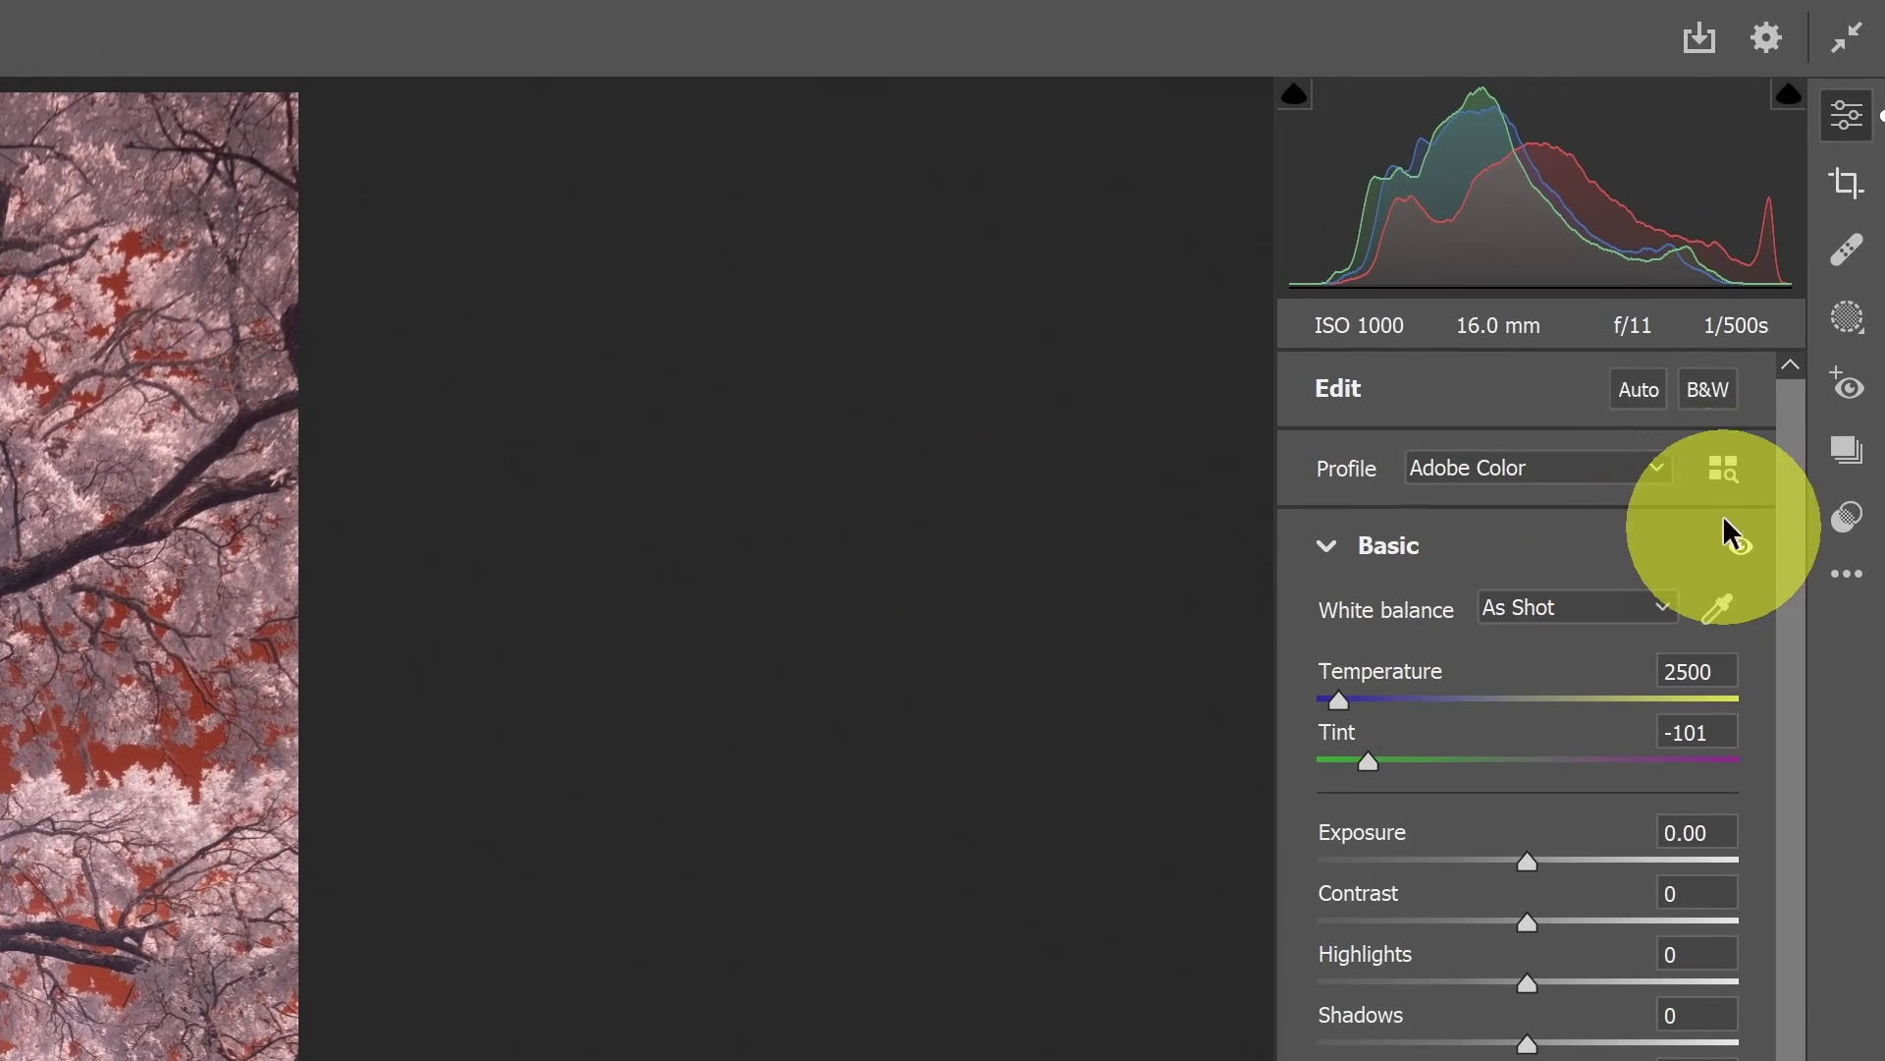
Apply the Infrared Temp -100 profile, white-balance from the grass, and open as a copy in Photoshop.
click(1680, 419)
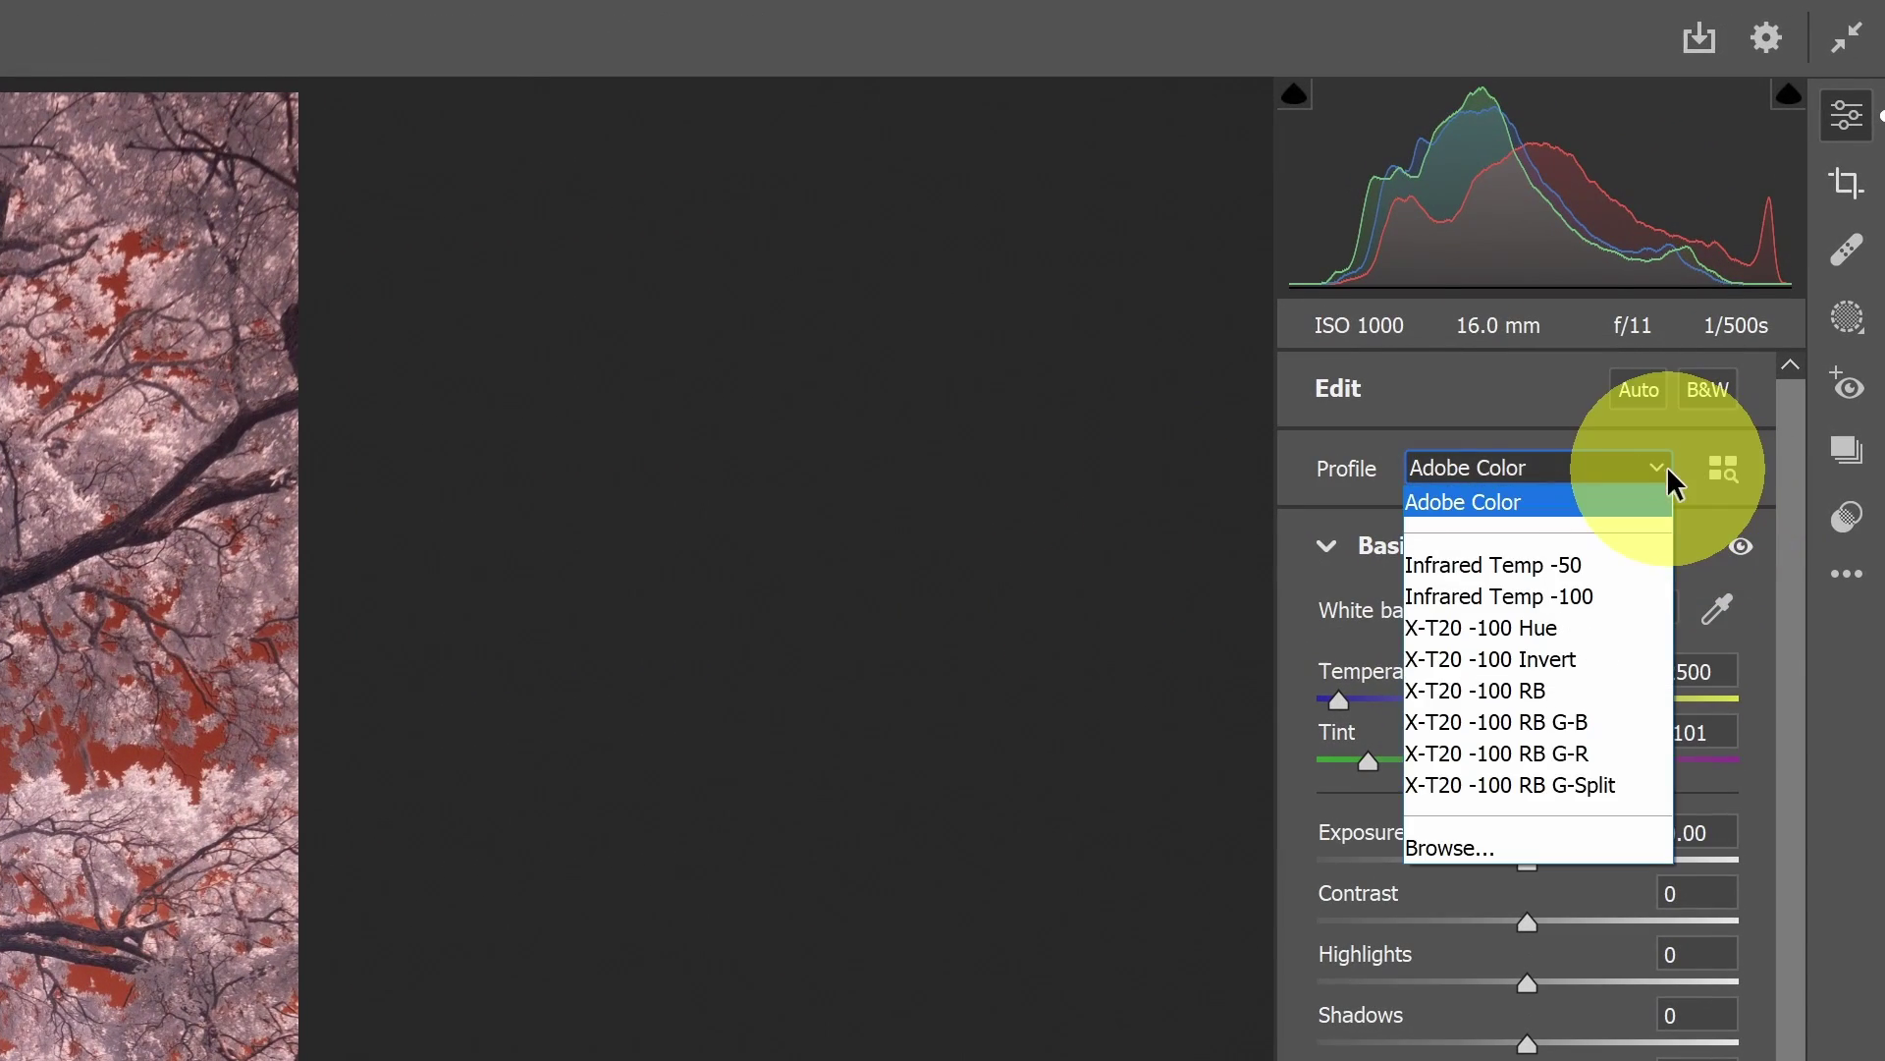
click(1552, 597)
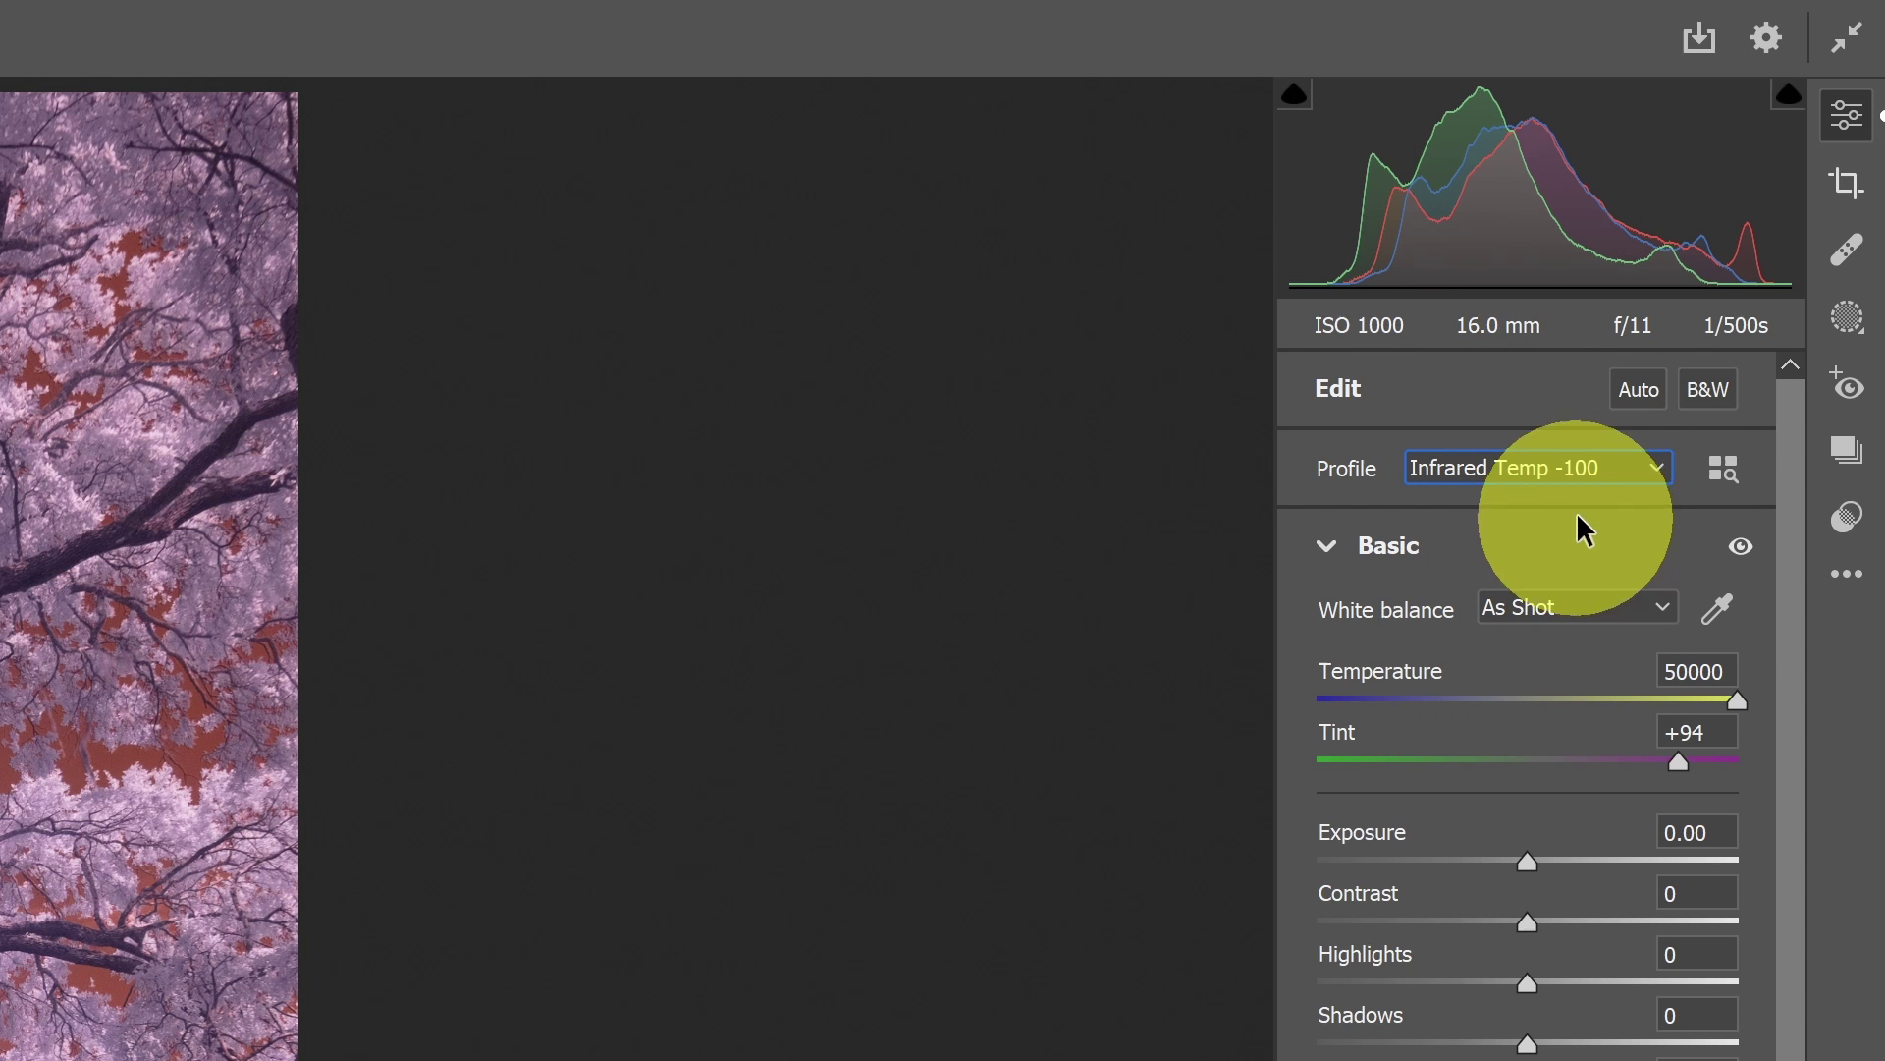
click(1717, 609)
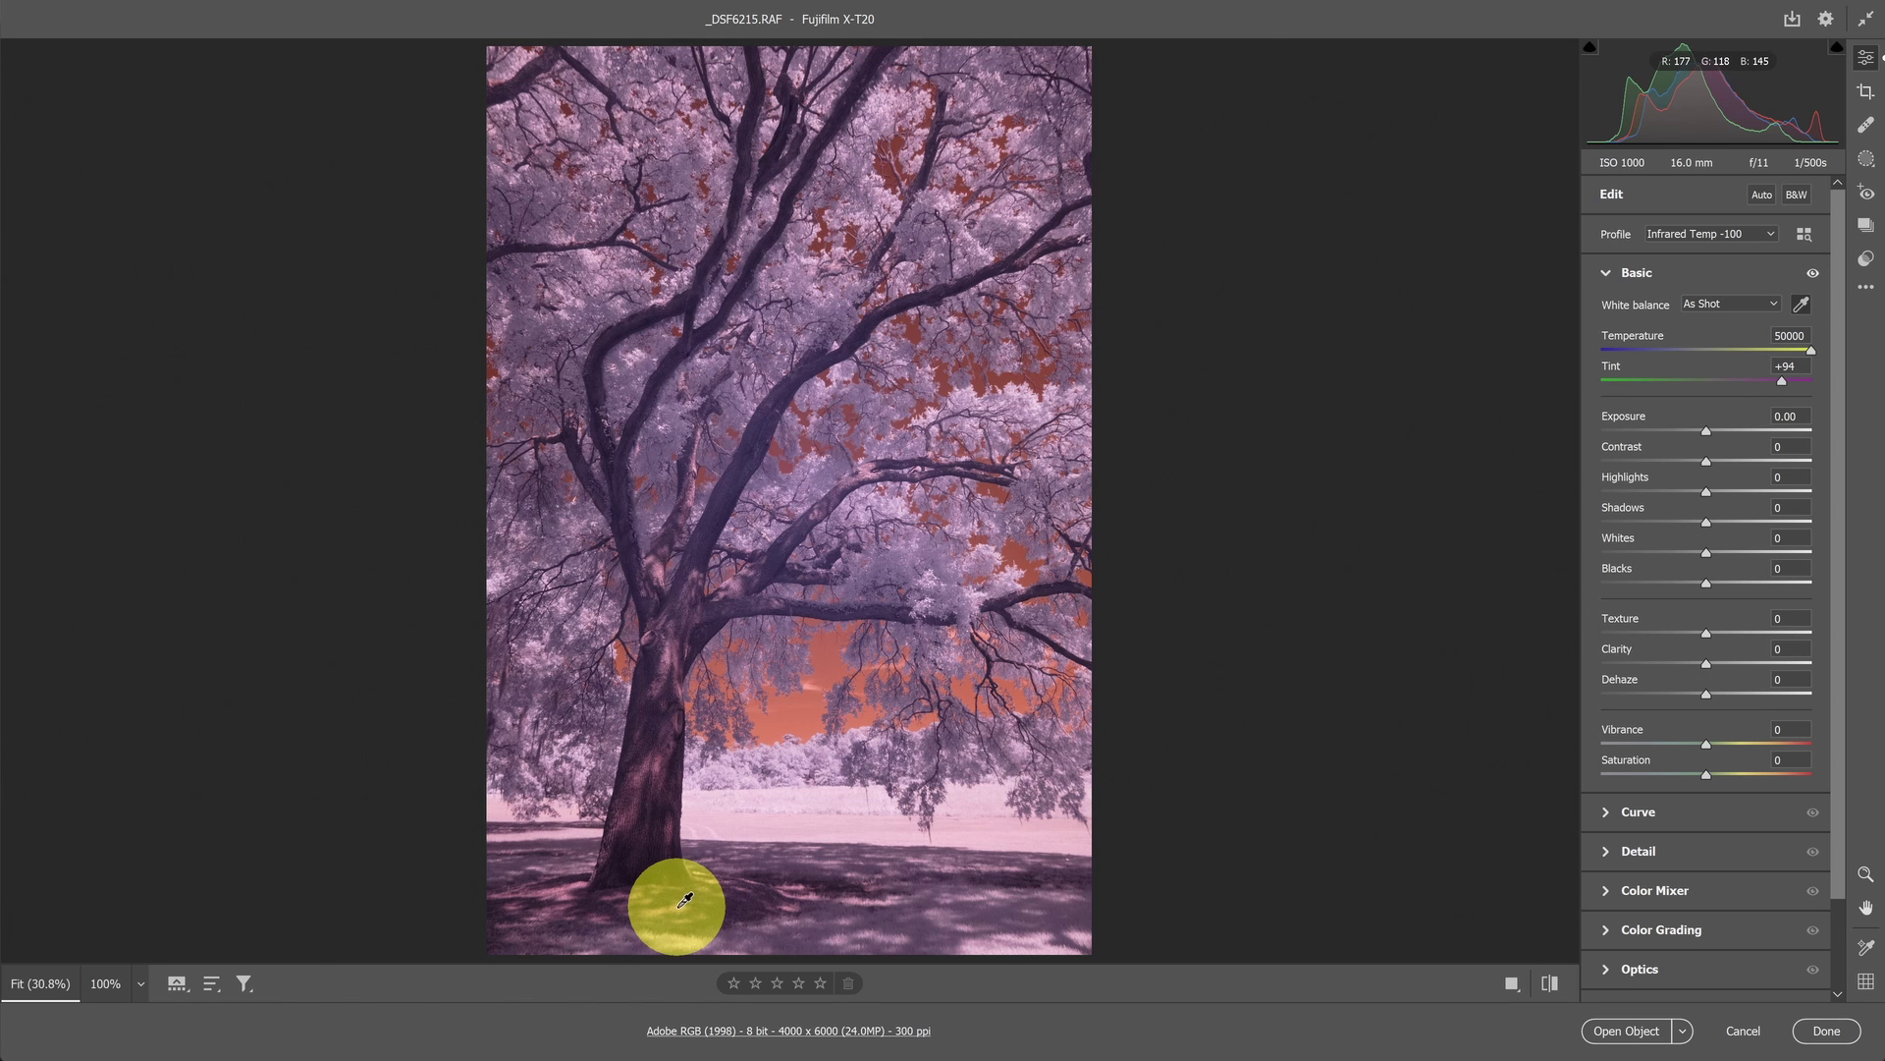
click(688, 901)
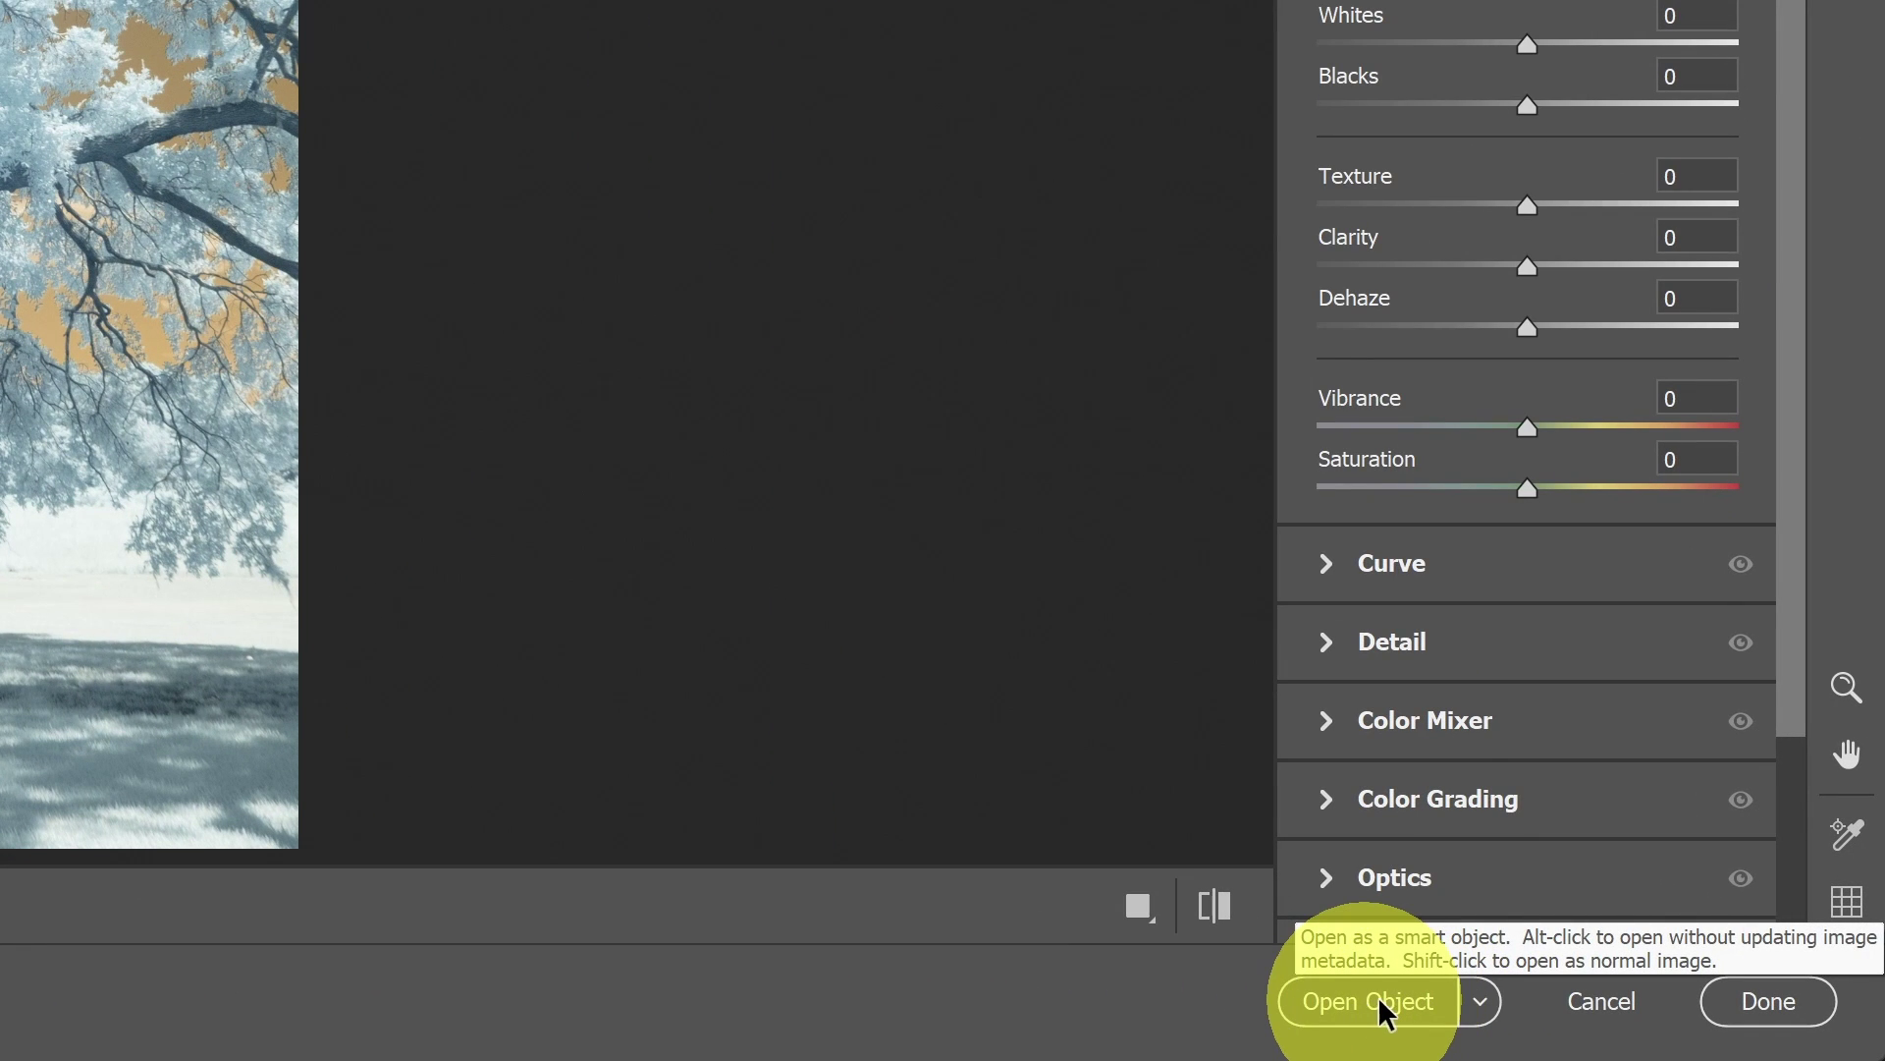
click(1483, 1004)
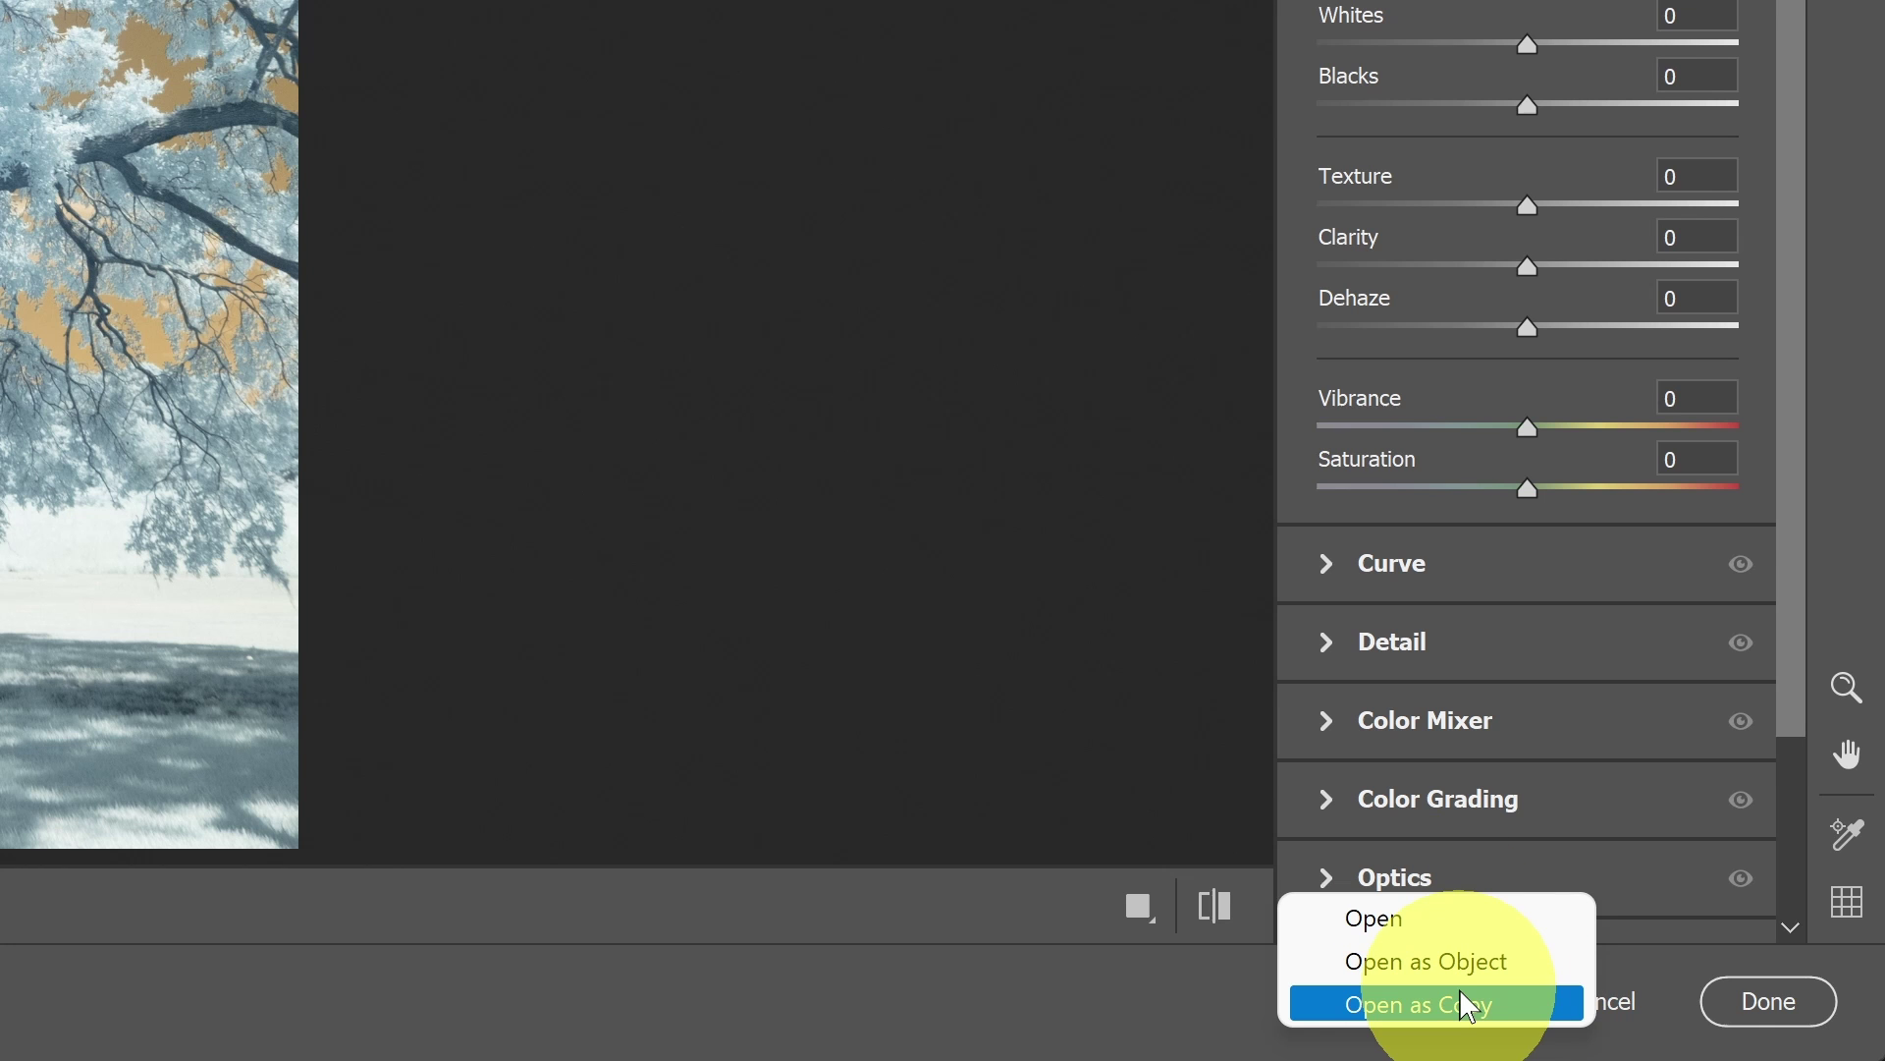
click(1410, 1003)
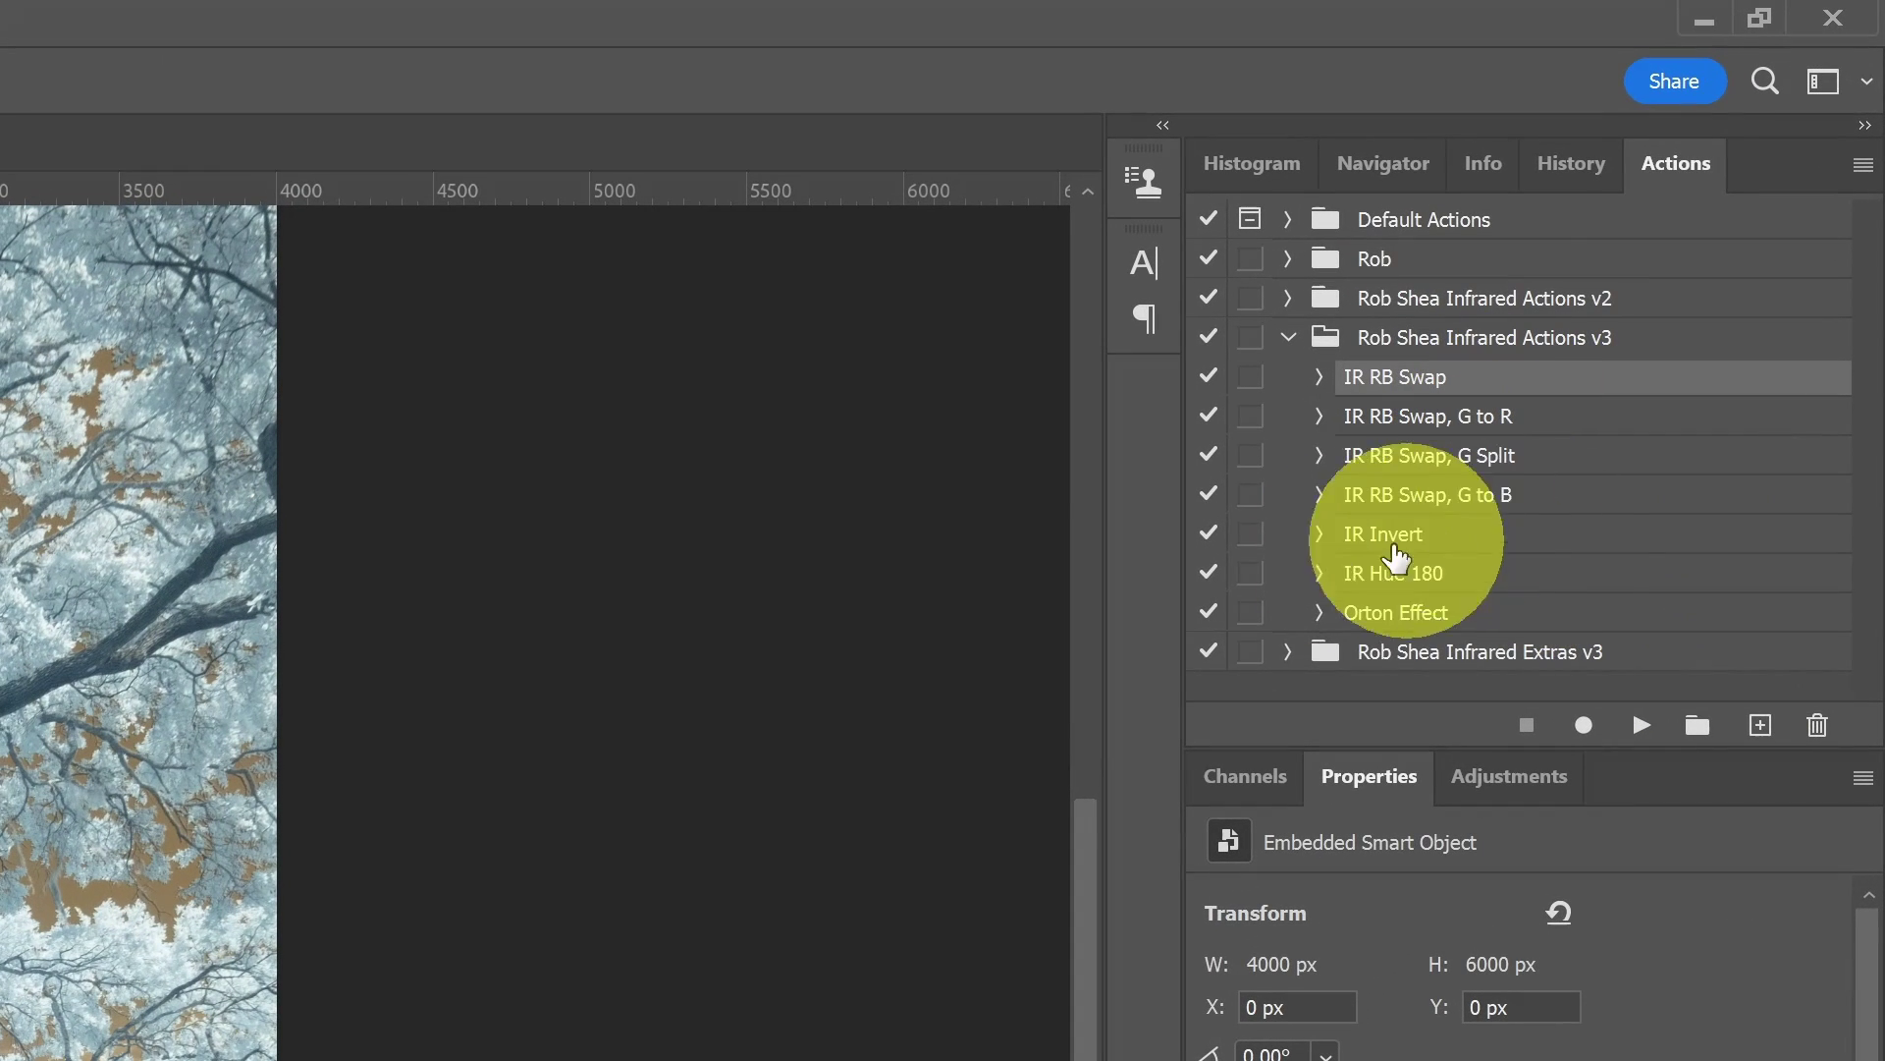
Run the IR Invert action to add an Invert 1 layer in Color blend mode.
click(1402, 552)
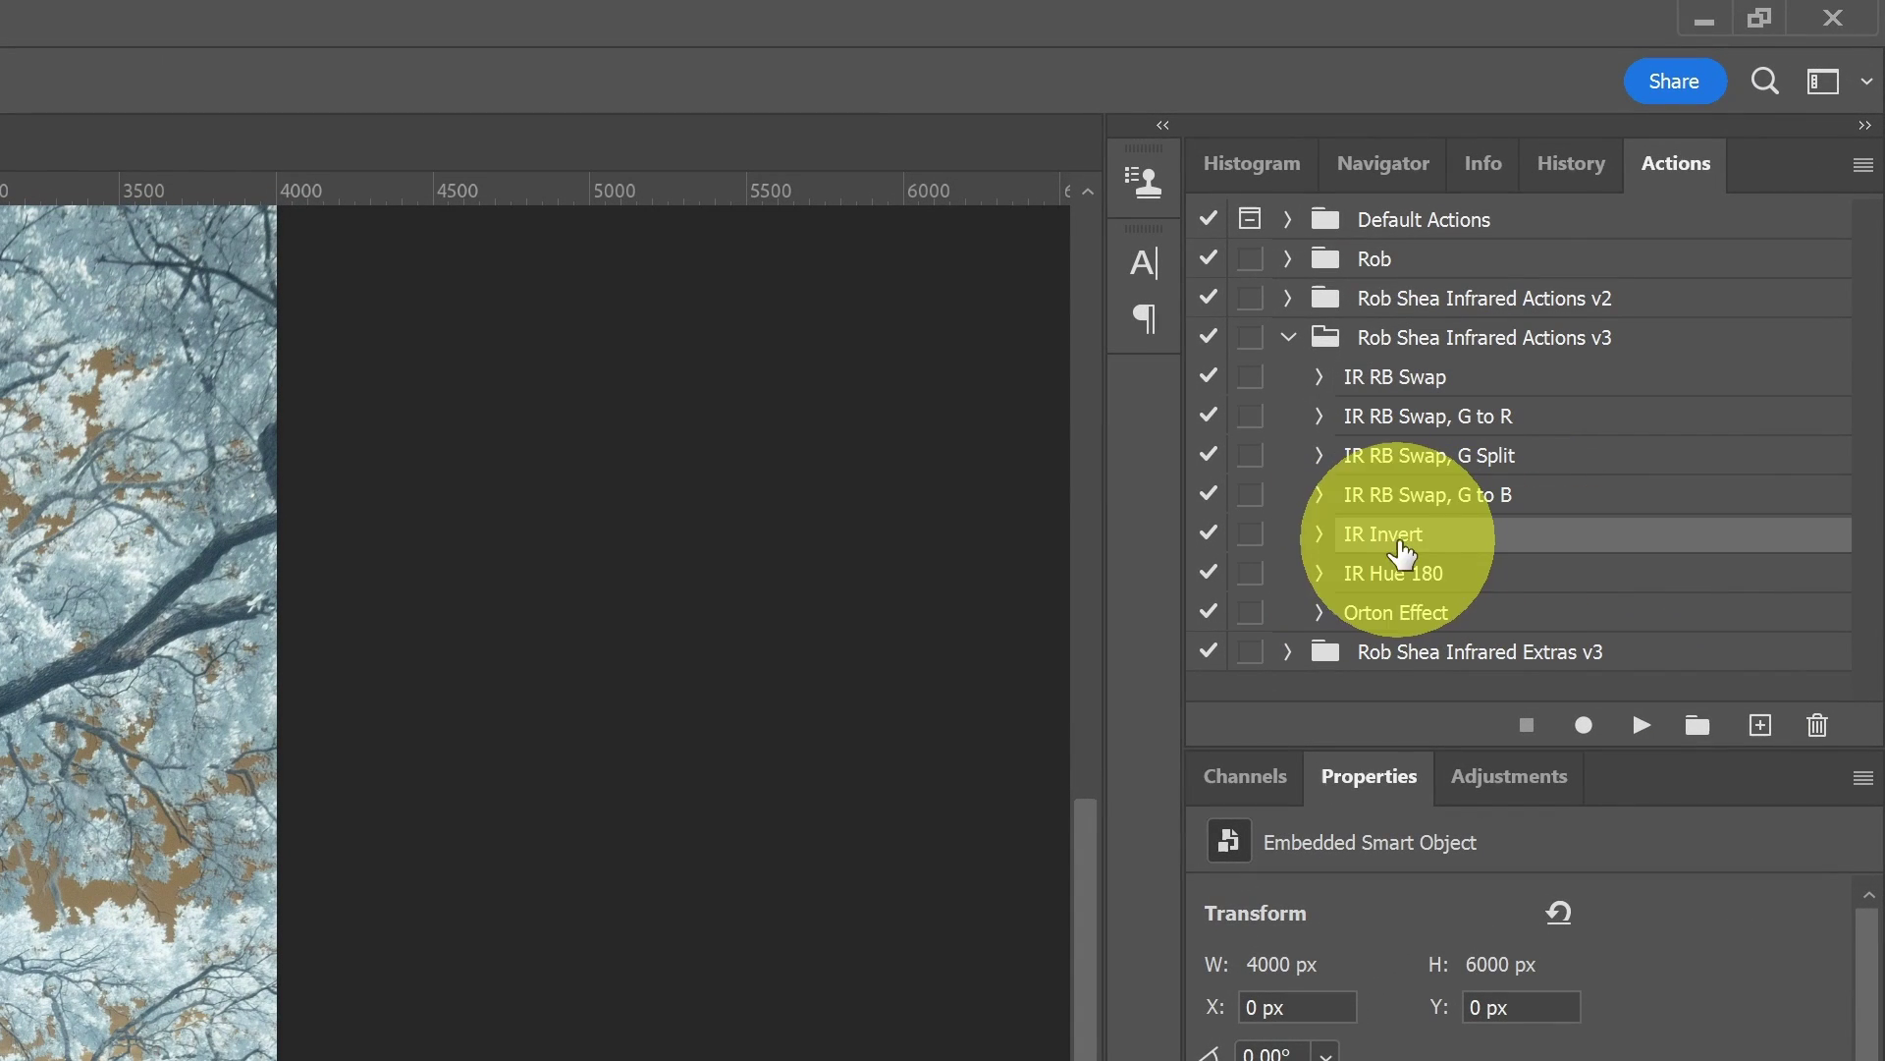
click(1641, 725)
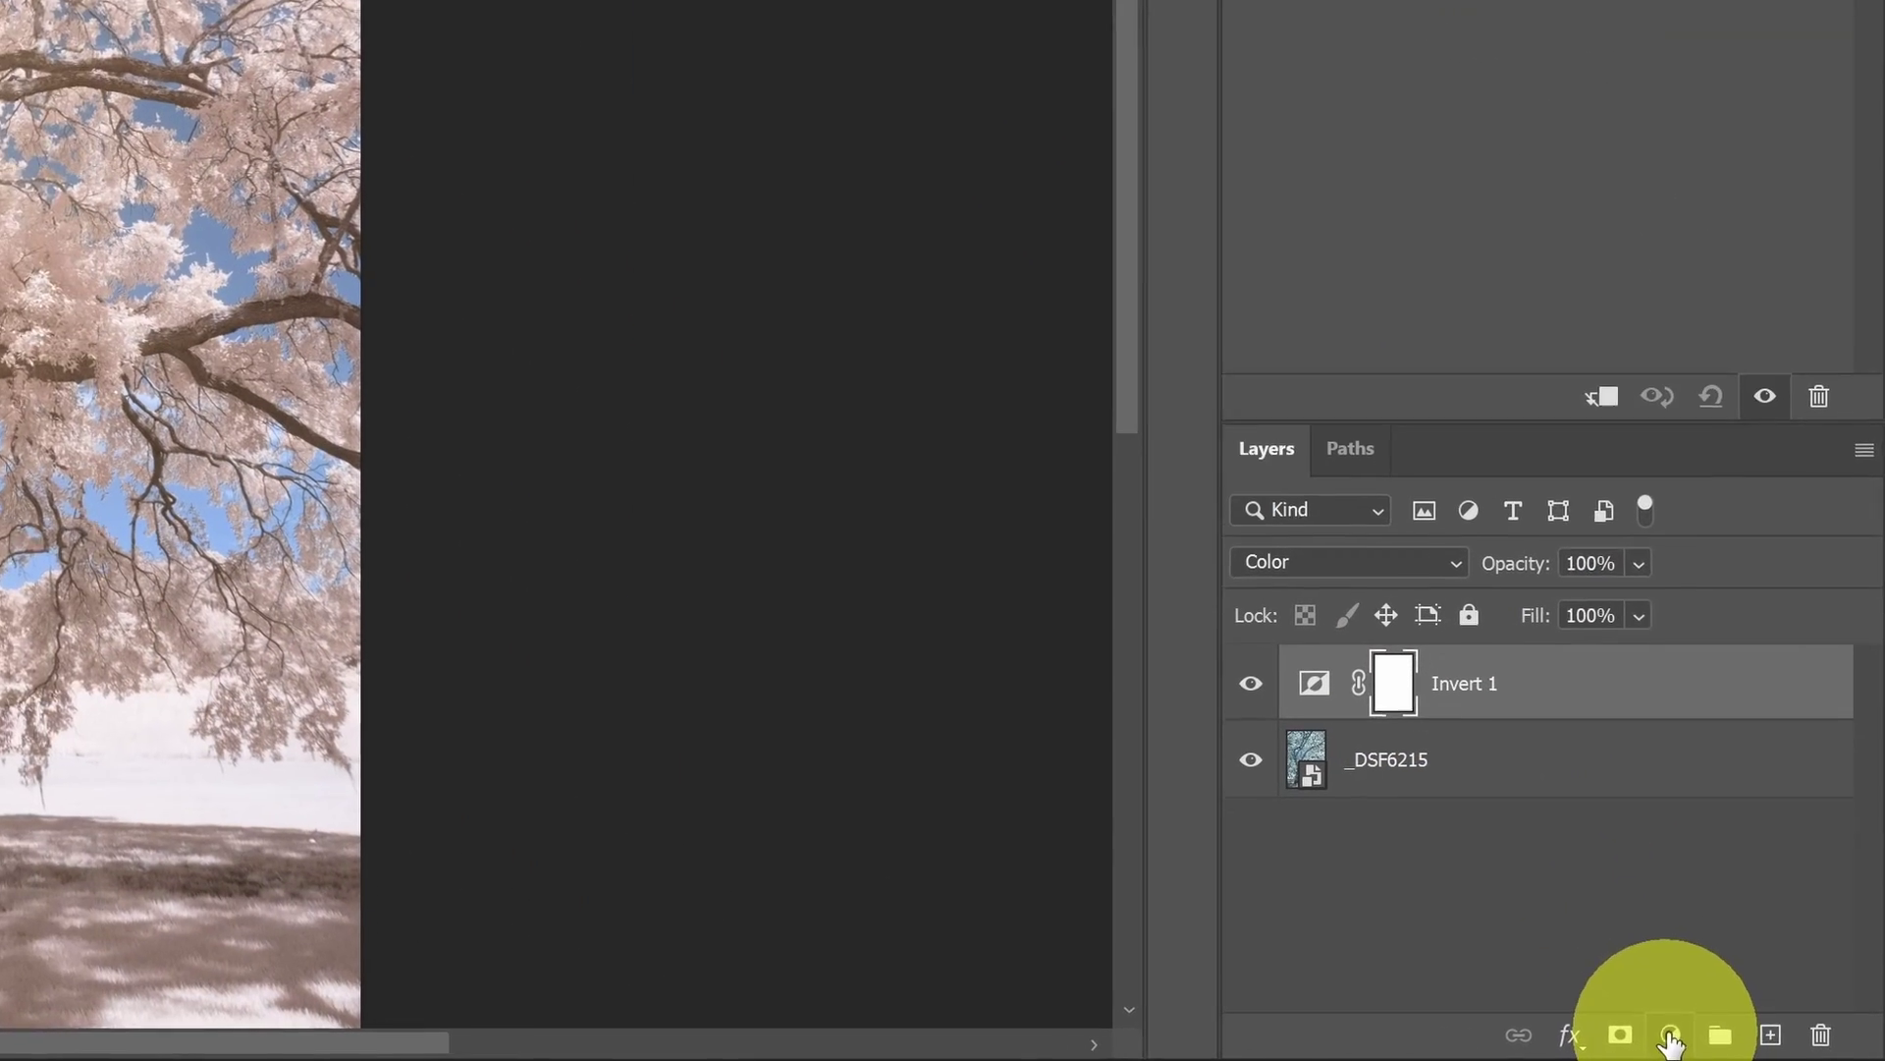
Add a Hue/Saturation layer and drag on the foliage to drop Reds saturation to -100.
click(1670, 1036)
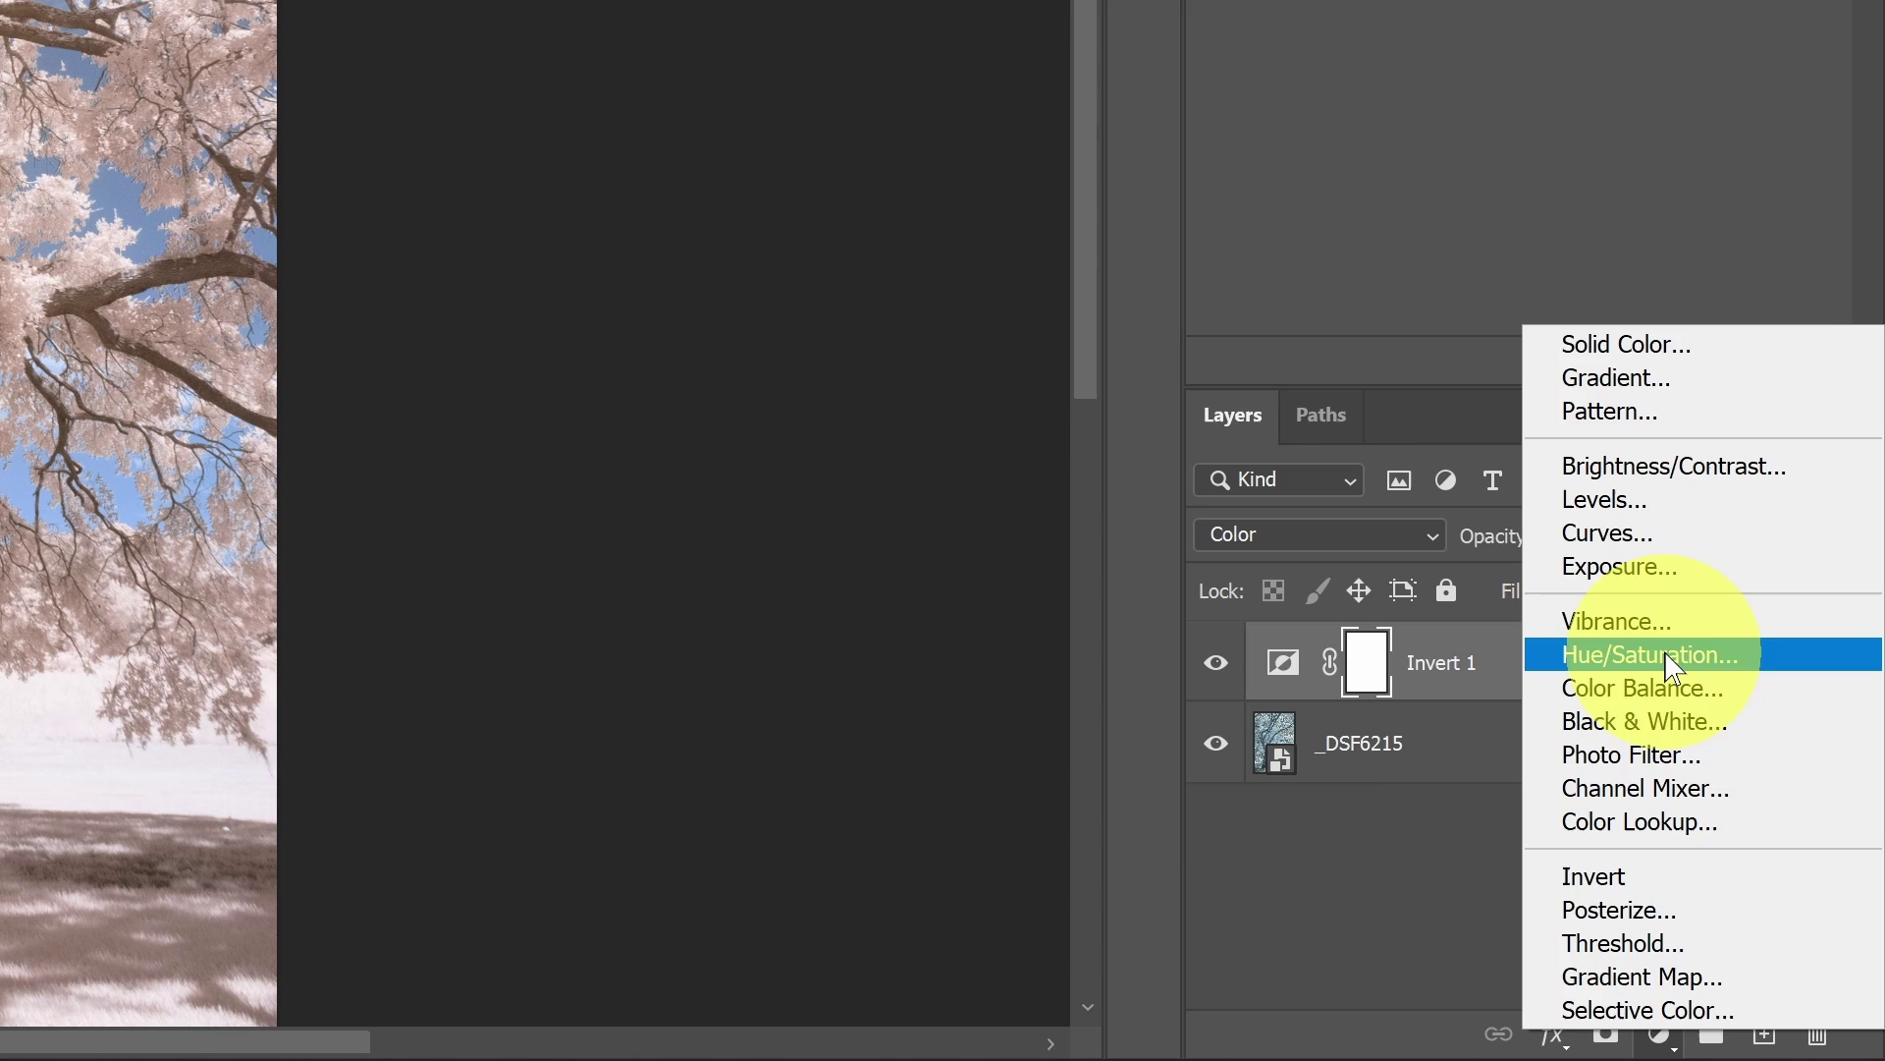
click(1684, 689)
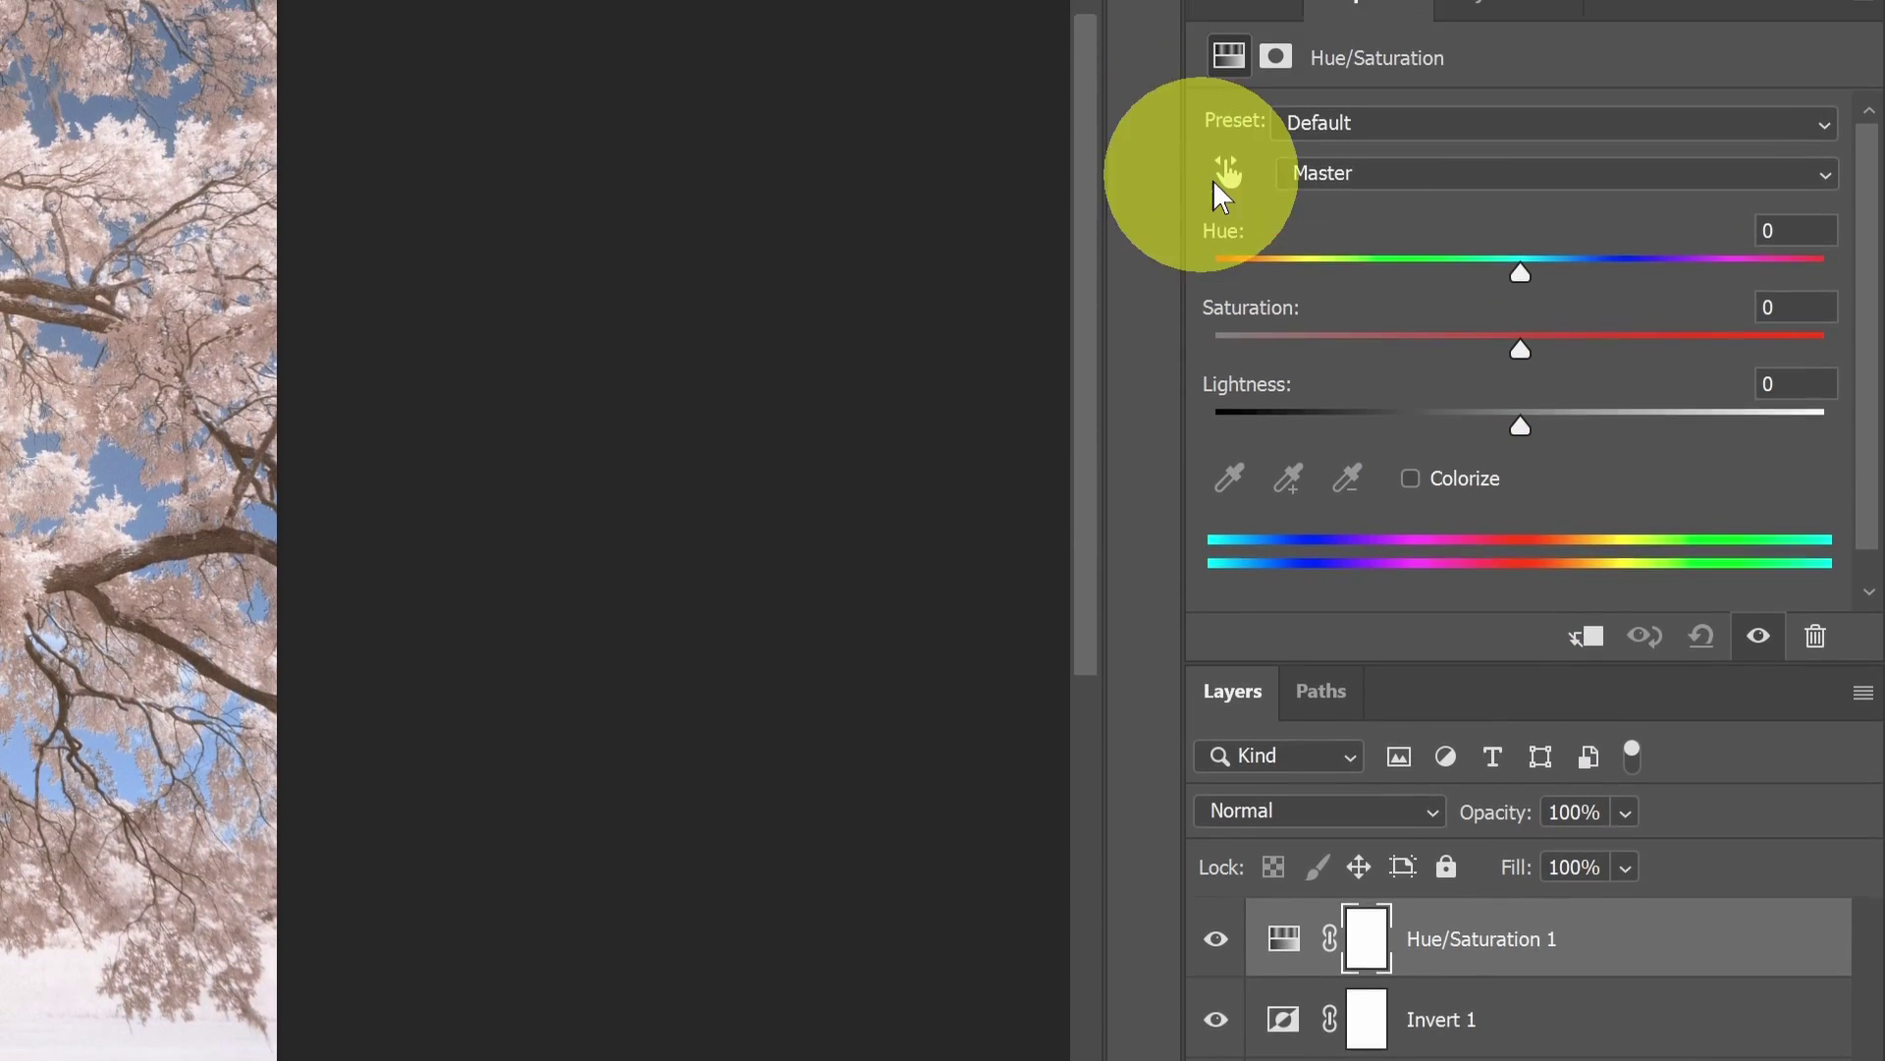
click(1229, 173)
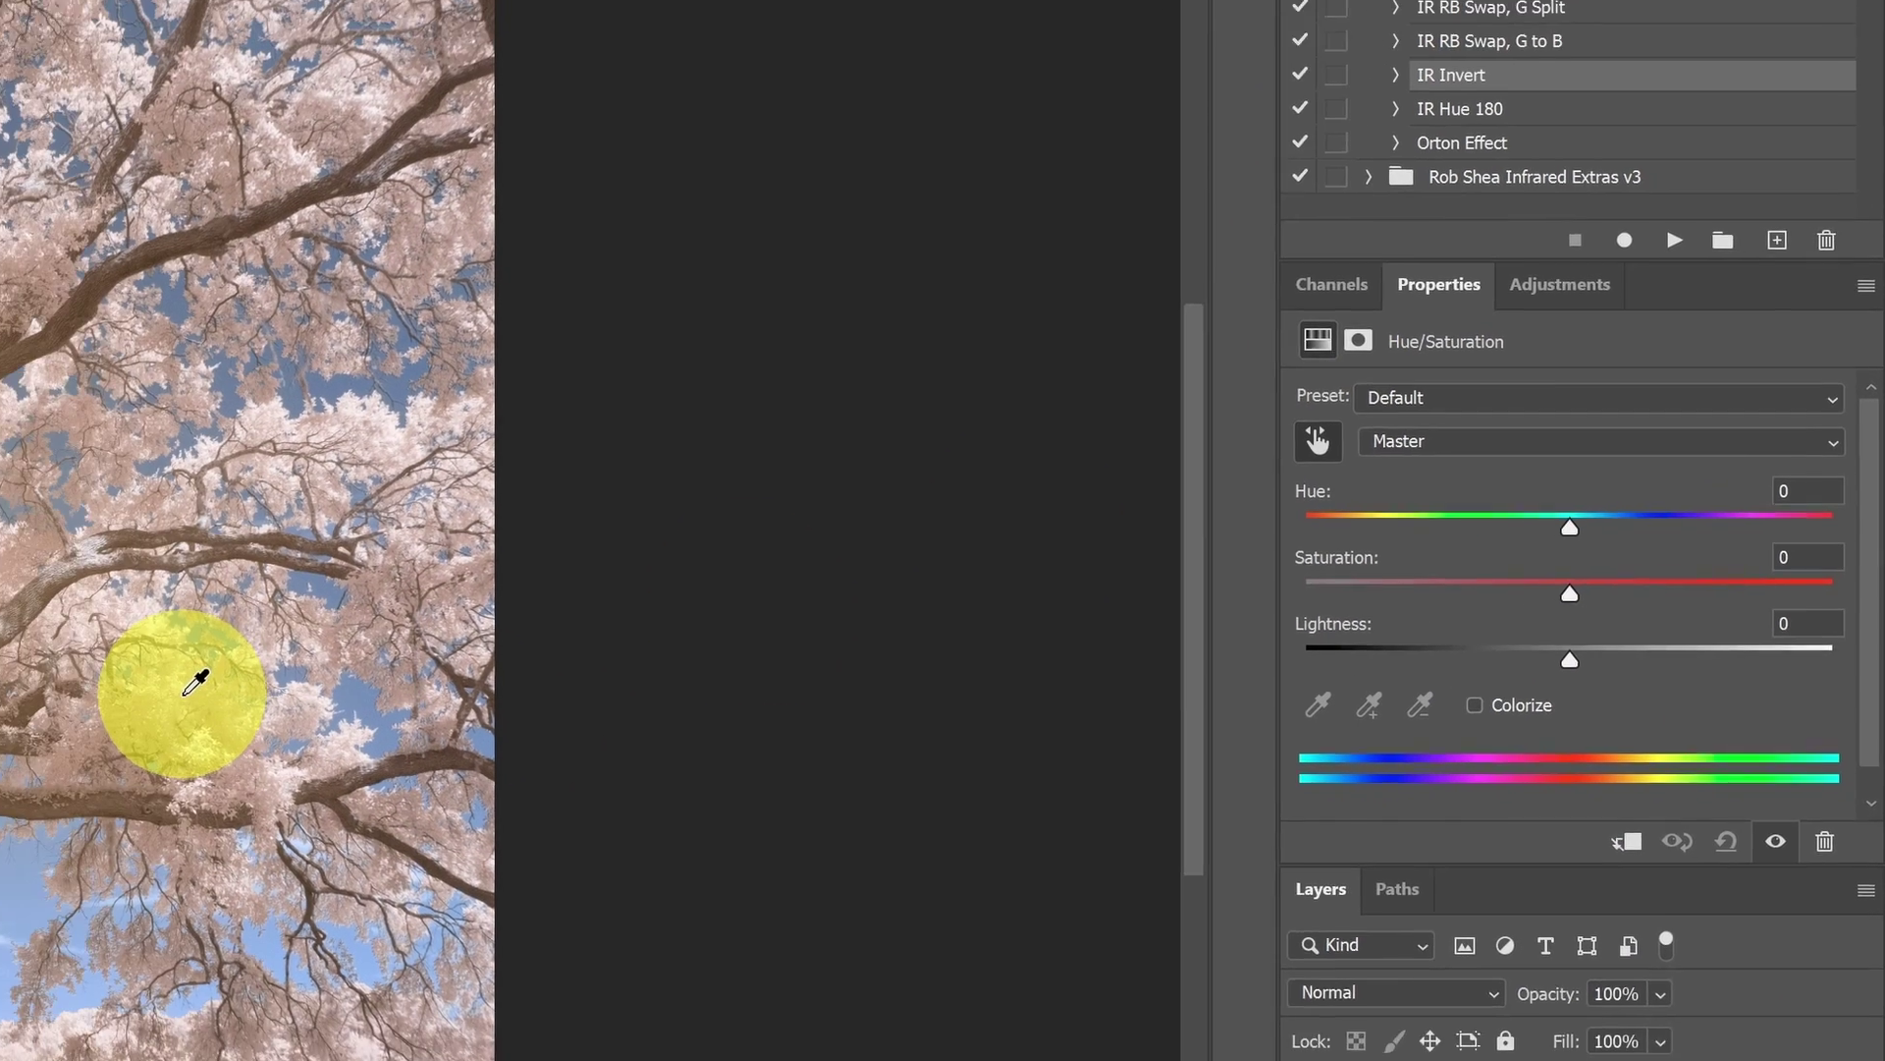
drag(0, 692, 6, 693)
drag(903, 630, 678, 639)
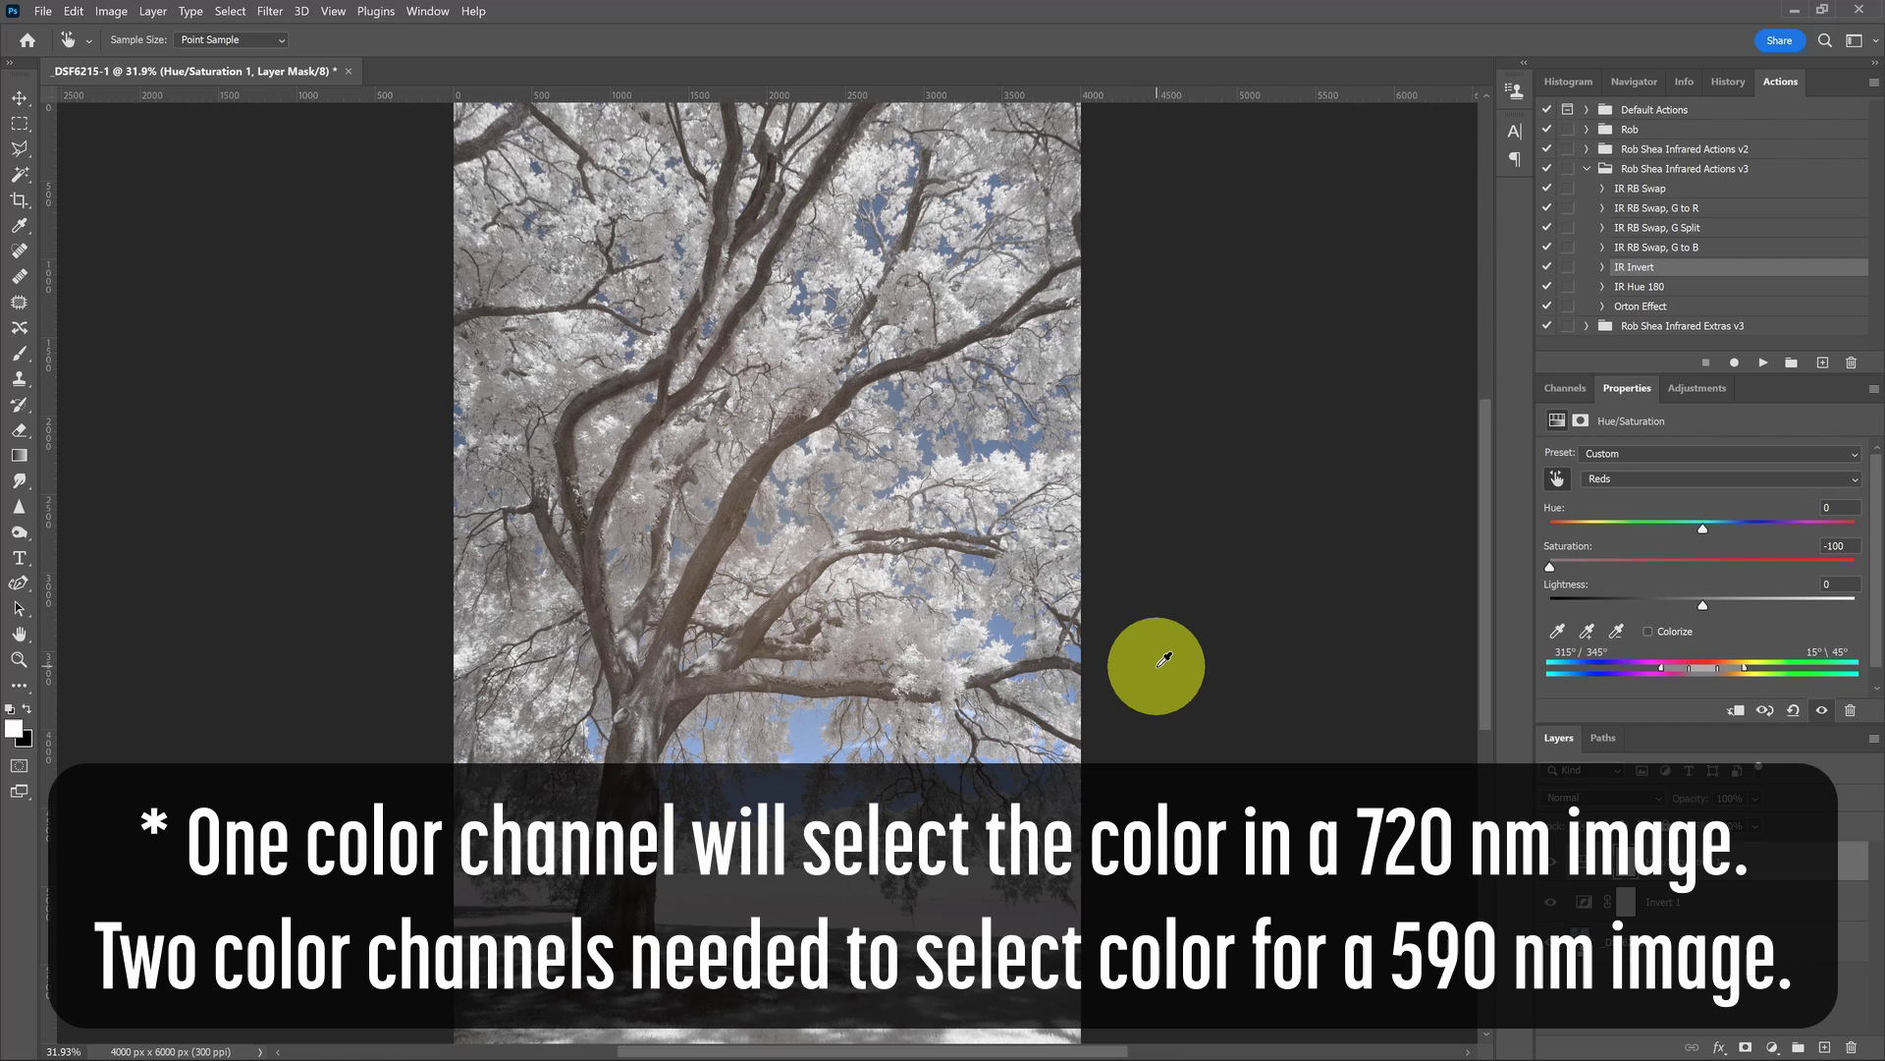
Set the Yellows saturation to -100 in the Hue/Saturation layer, leaving grey-white foliage.
click(1638, 477)
click(1626, 524)
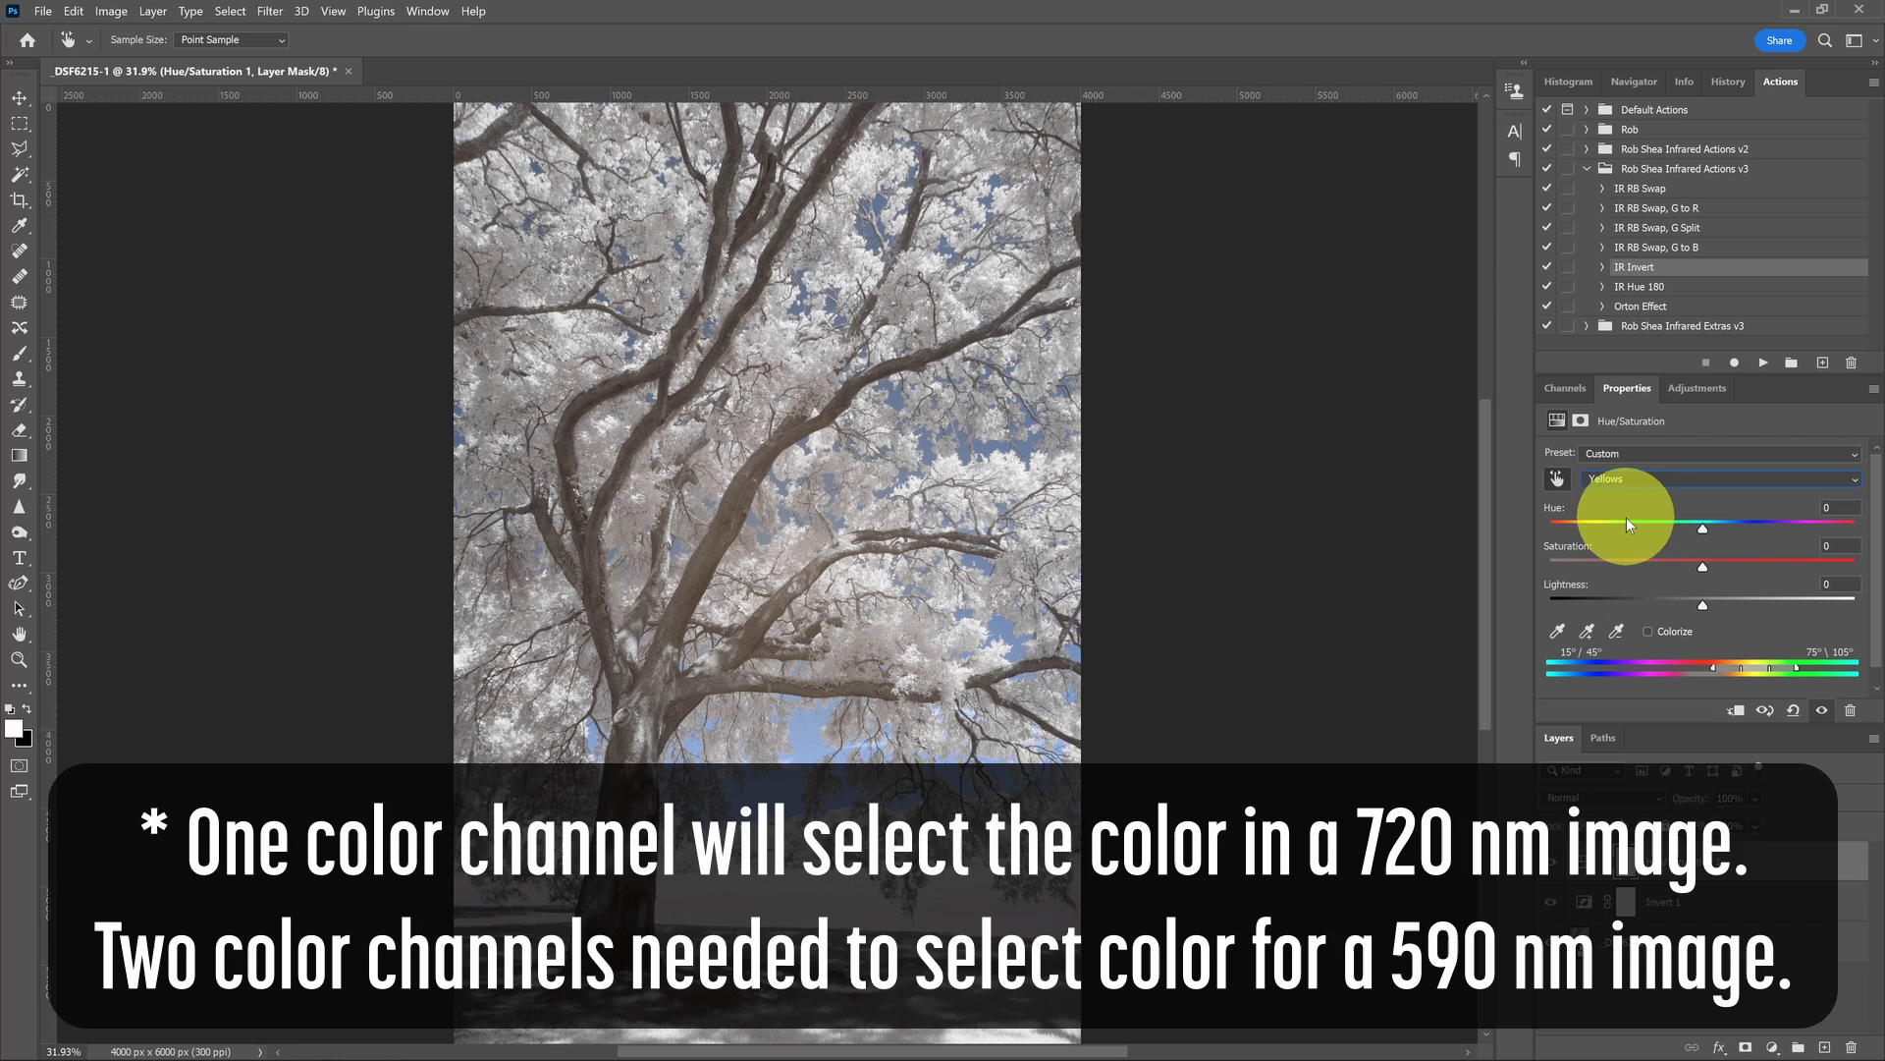
drag(1704, 573, 1649, 580)
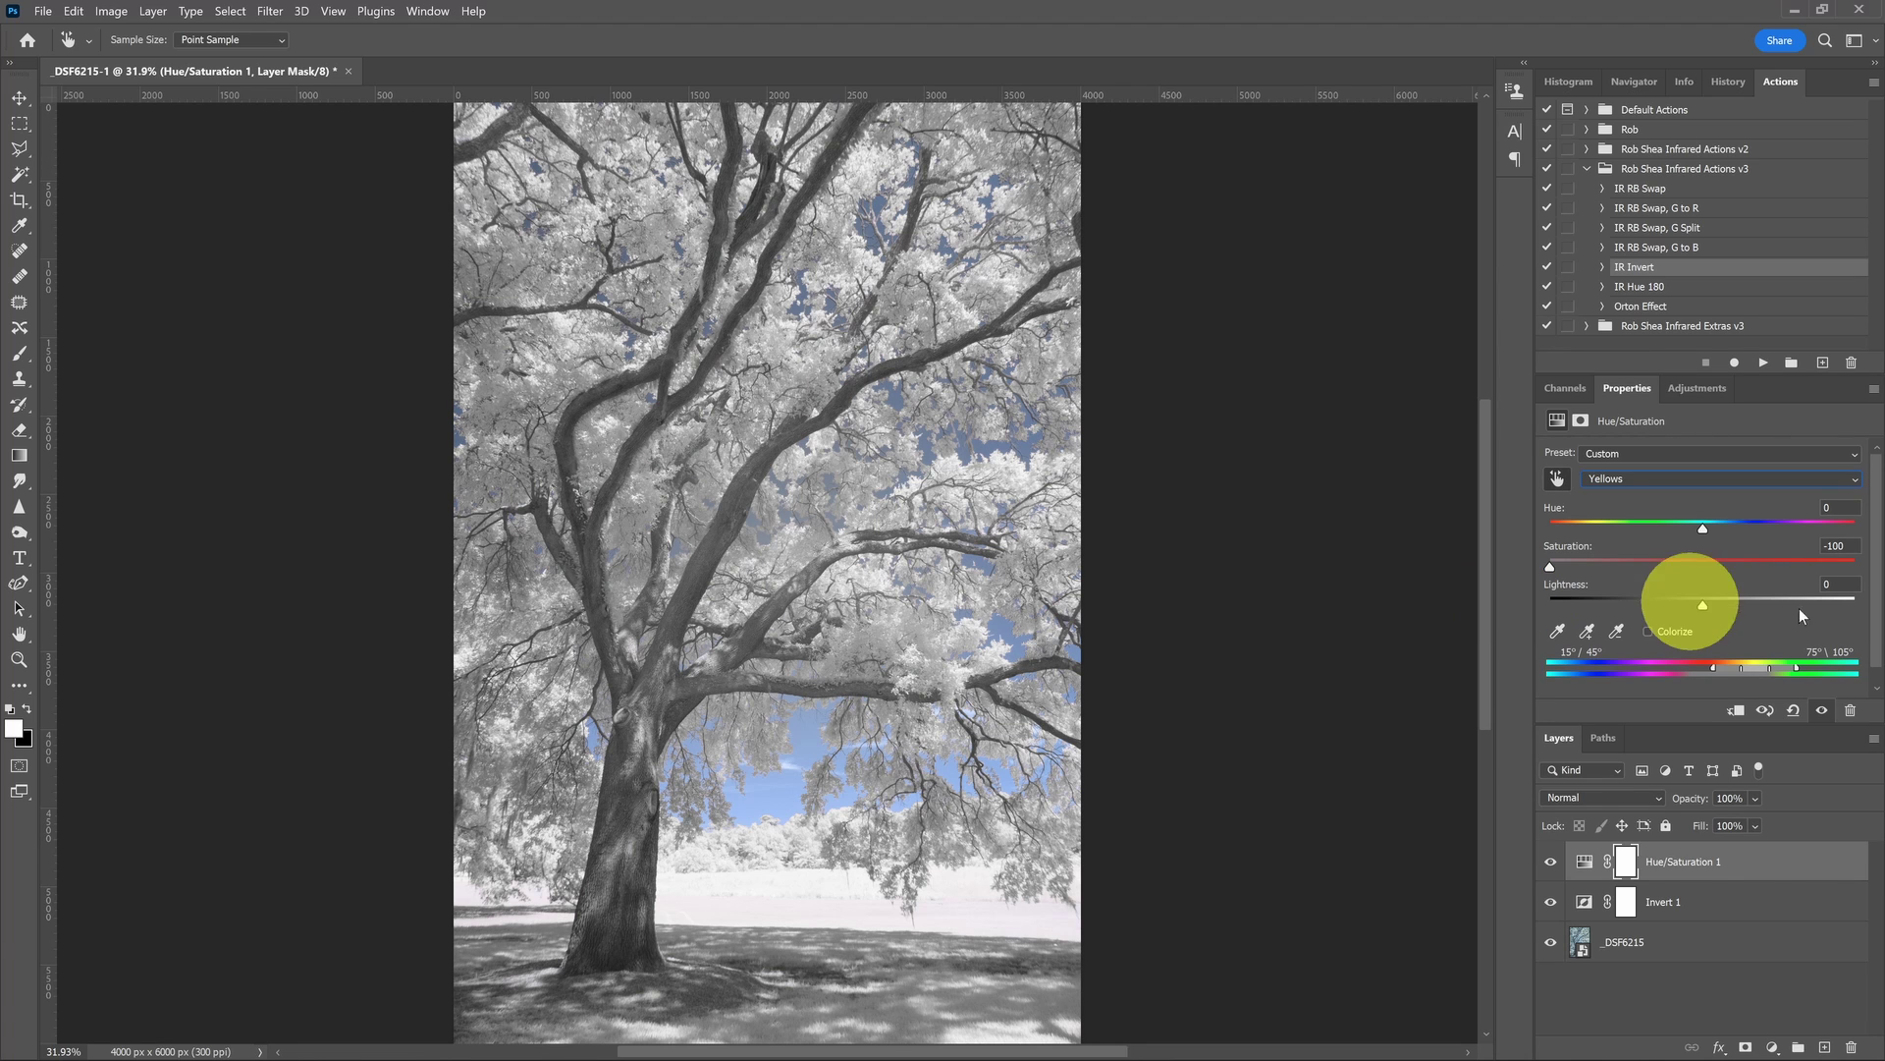
click(1832, 546)
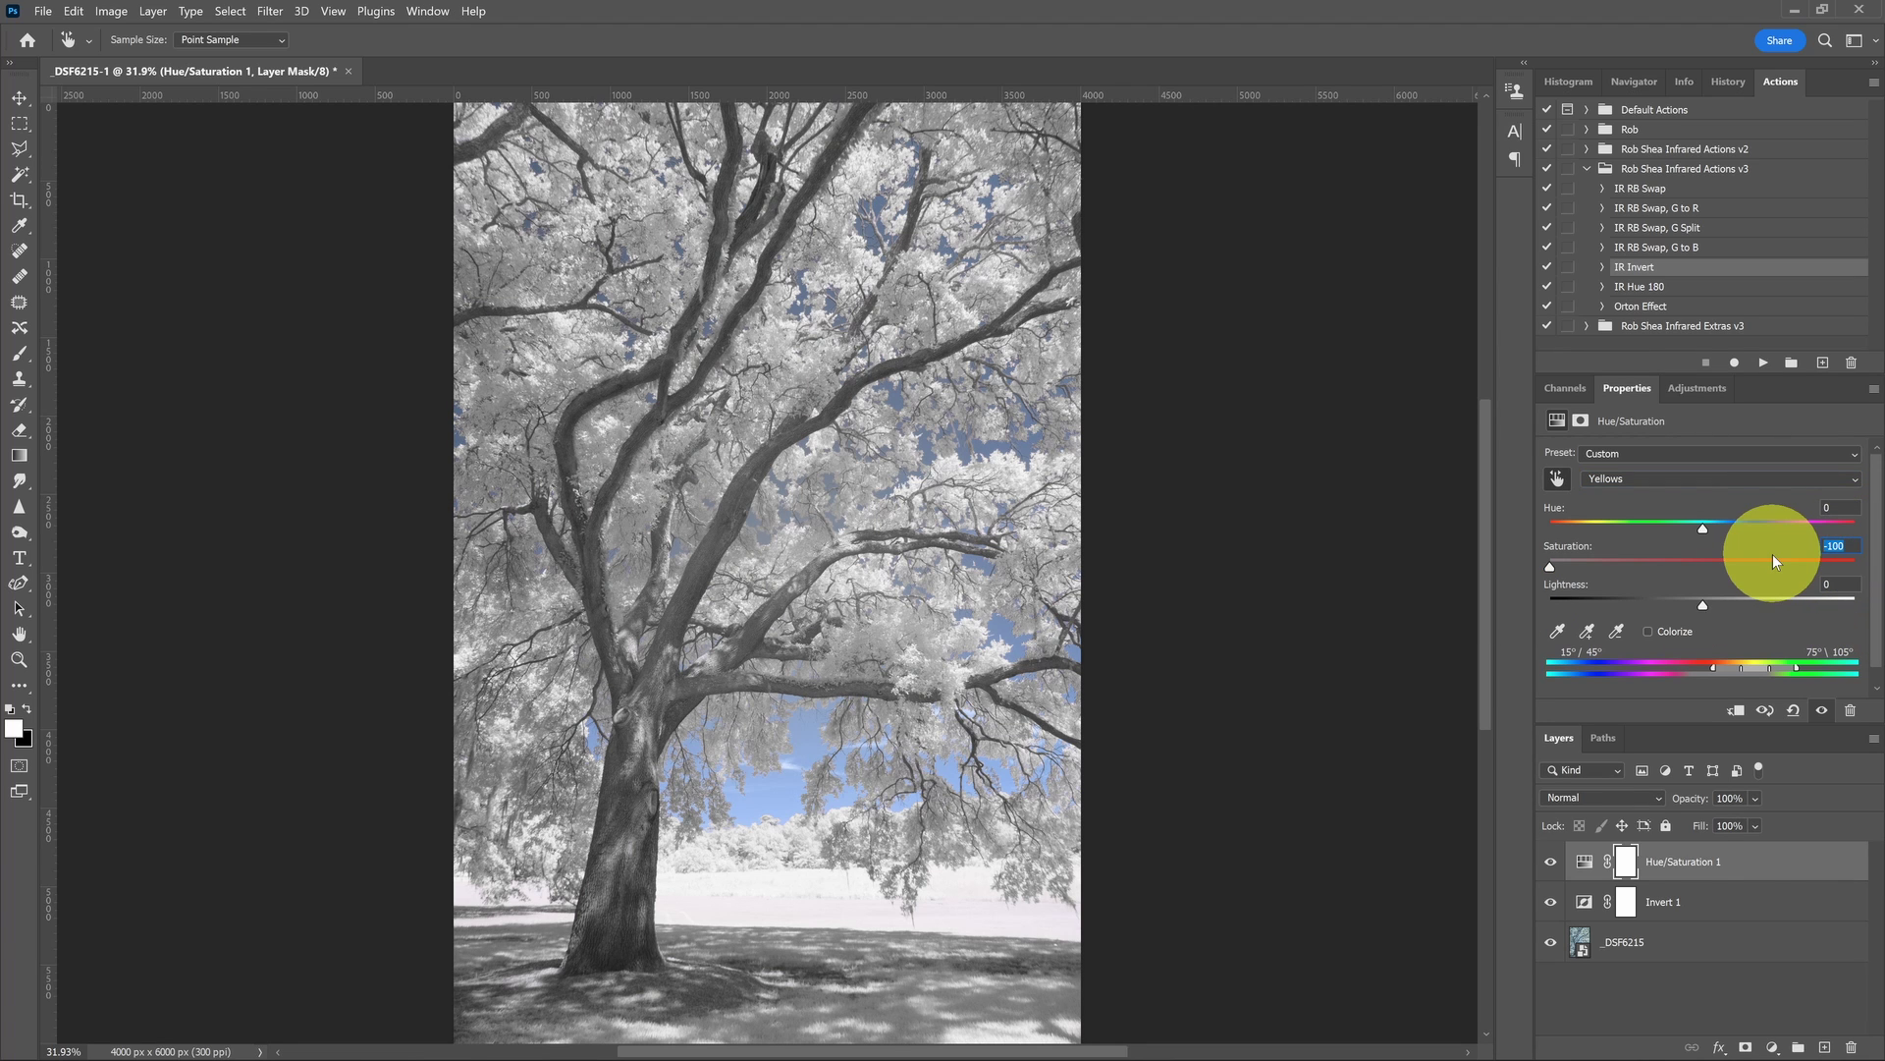
text(0)
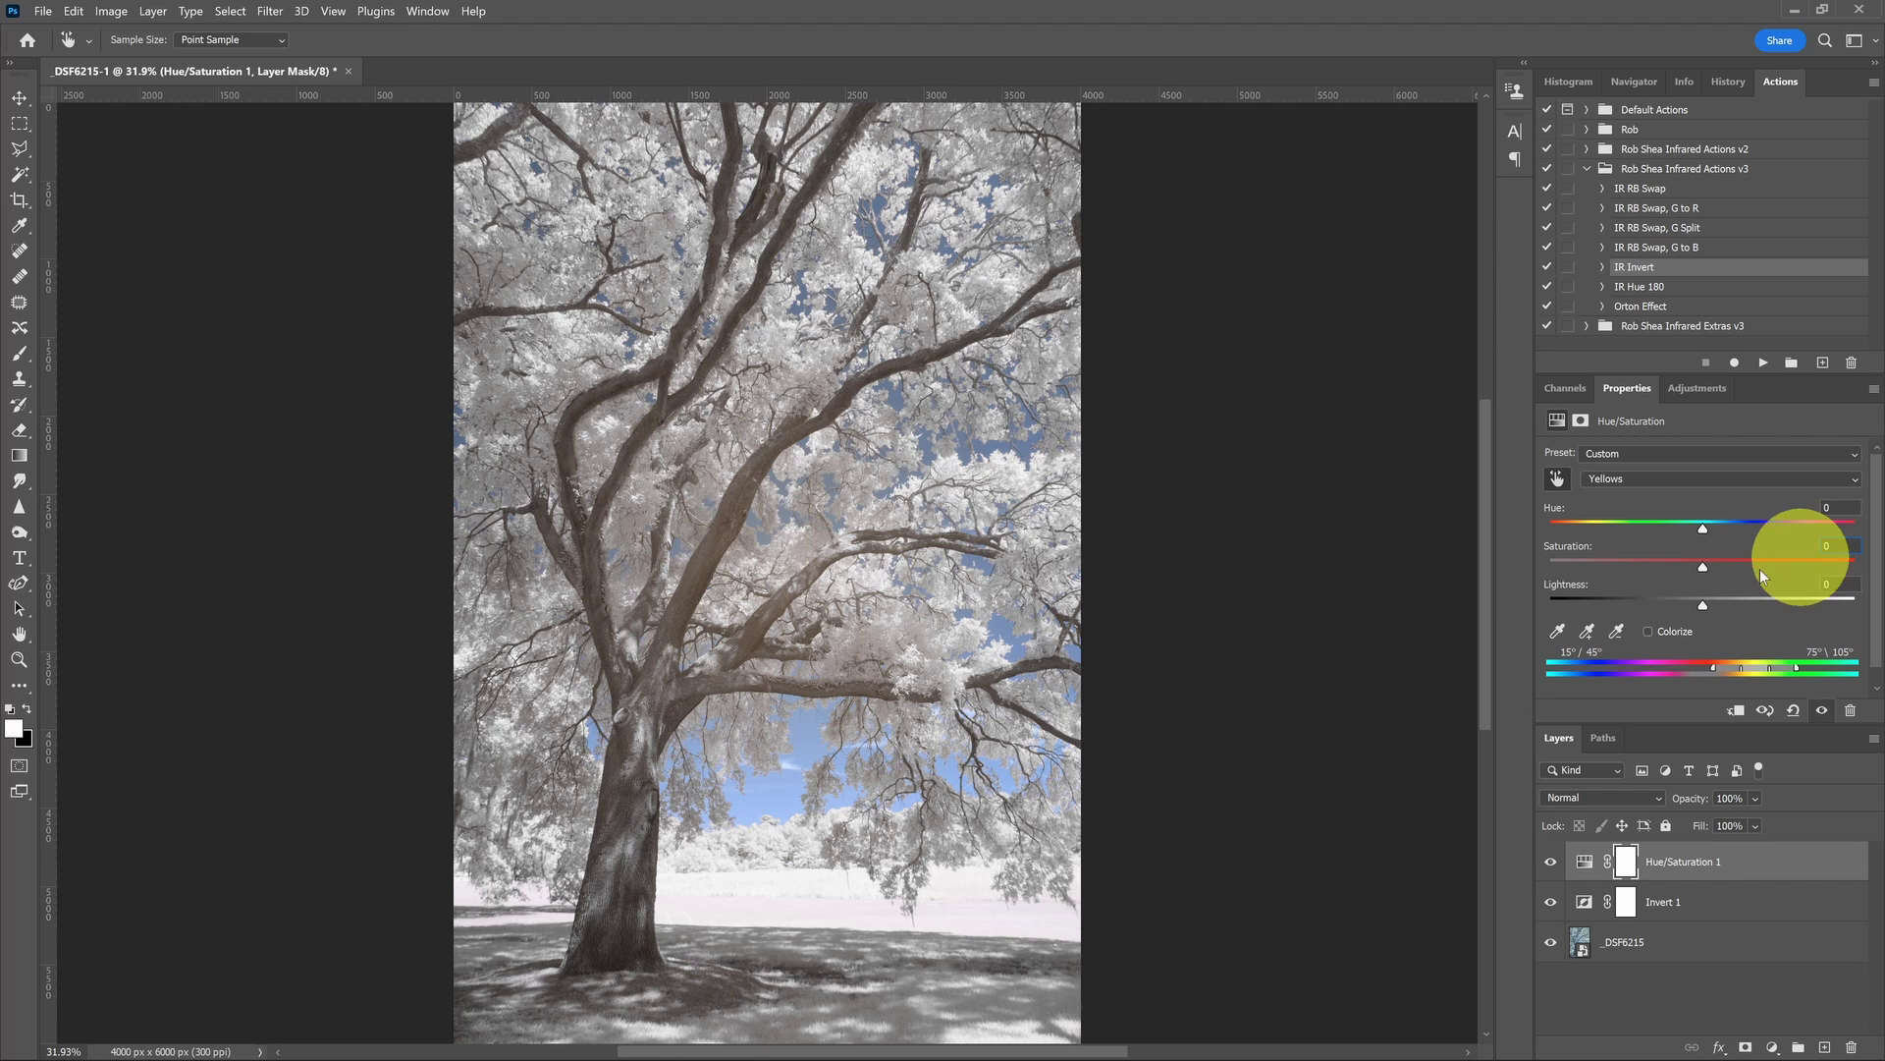
drag(1703, 568, 1464, 576)
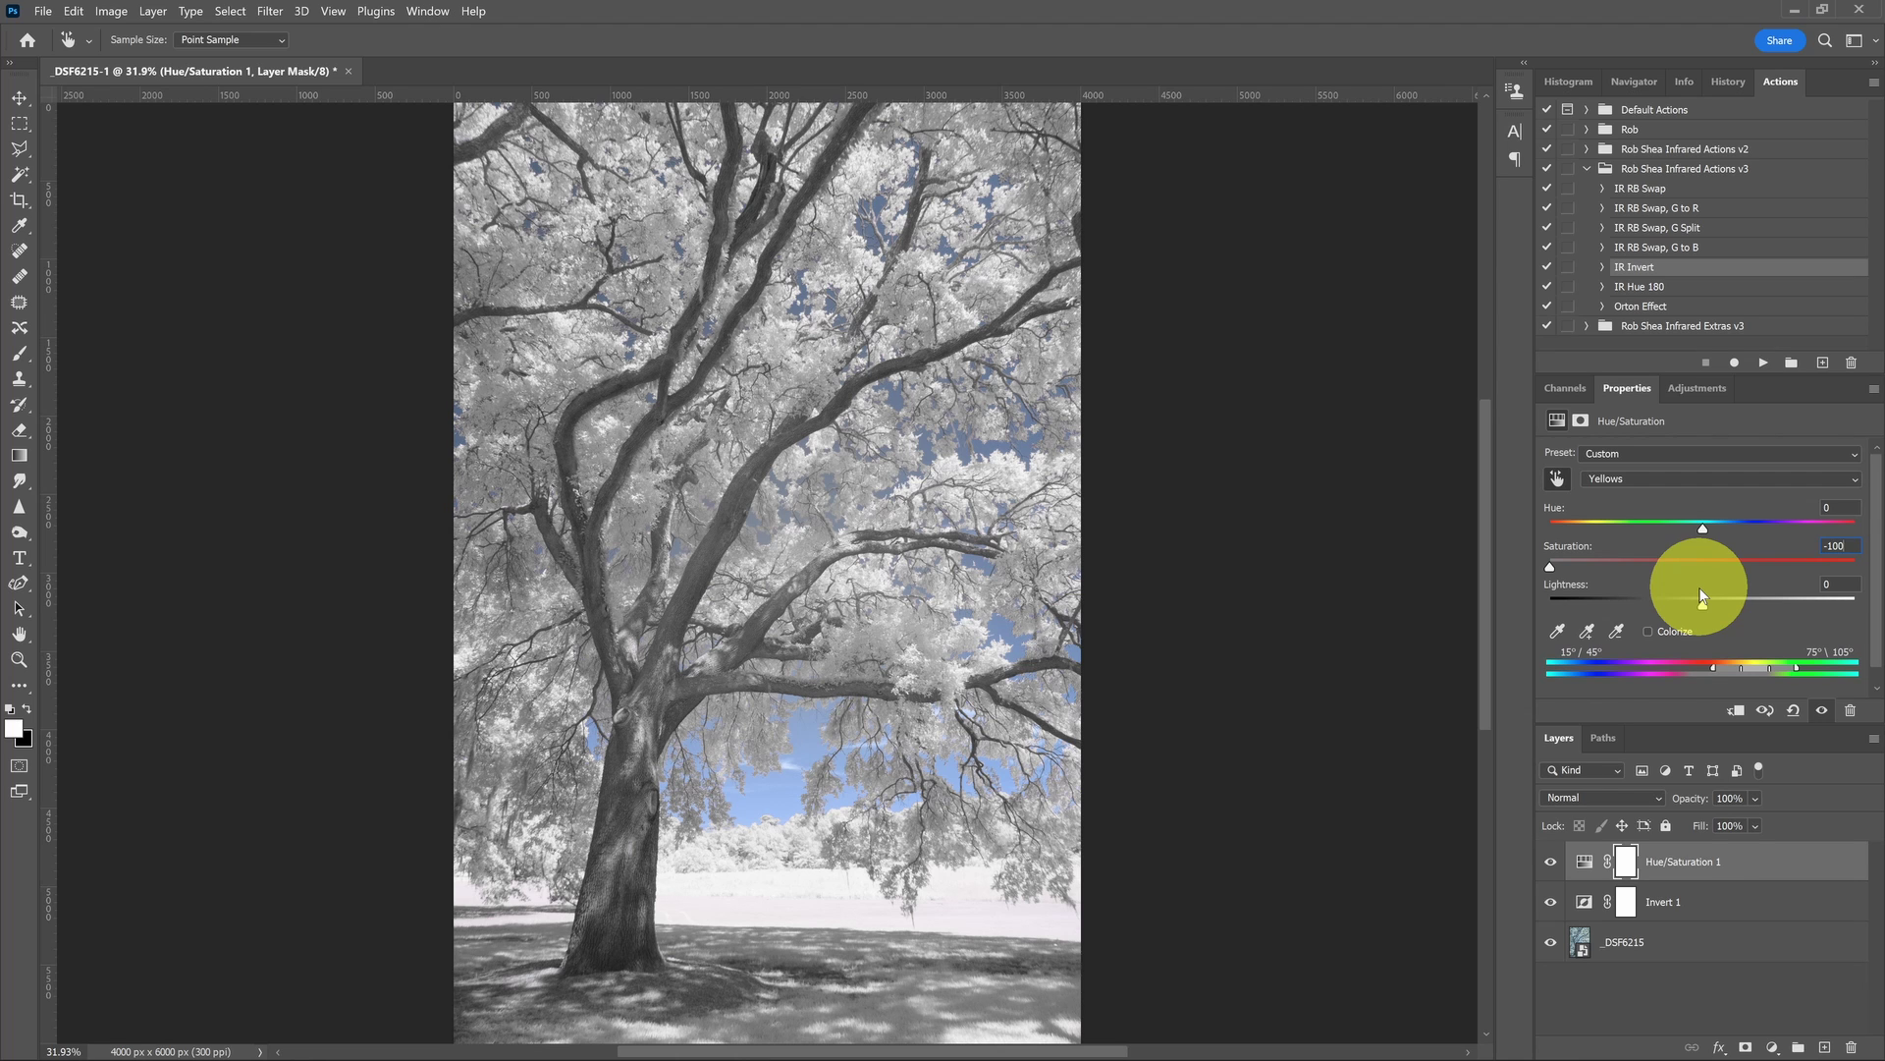
click(1632, 485)
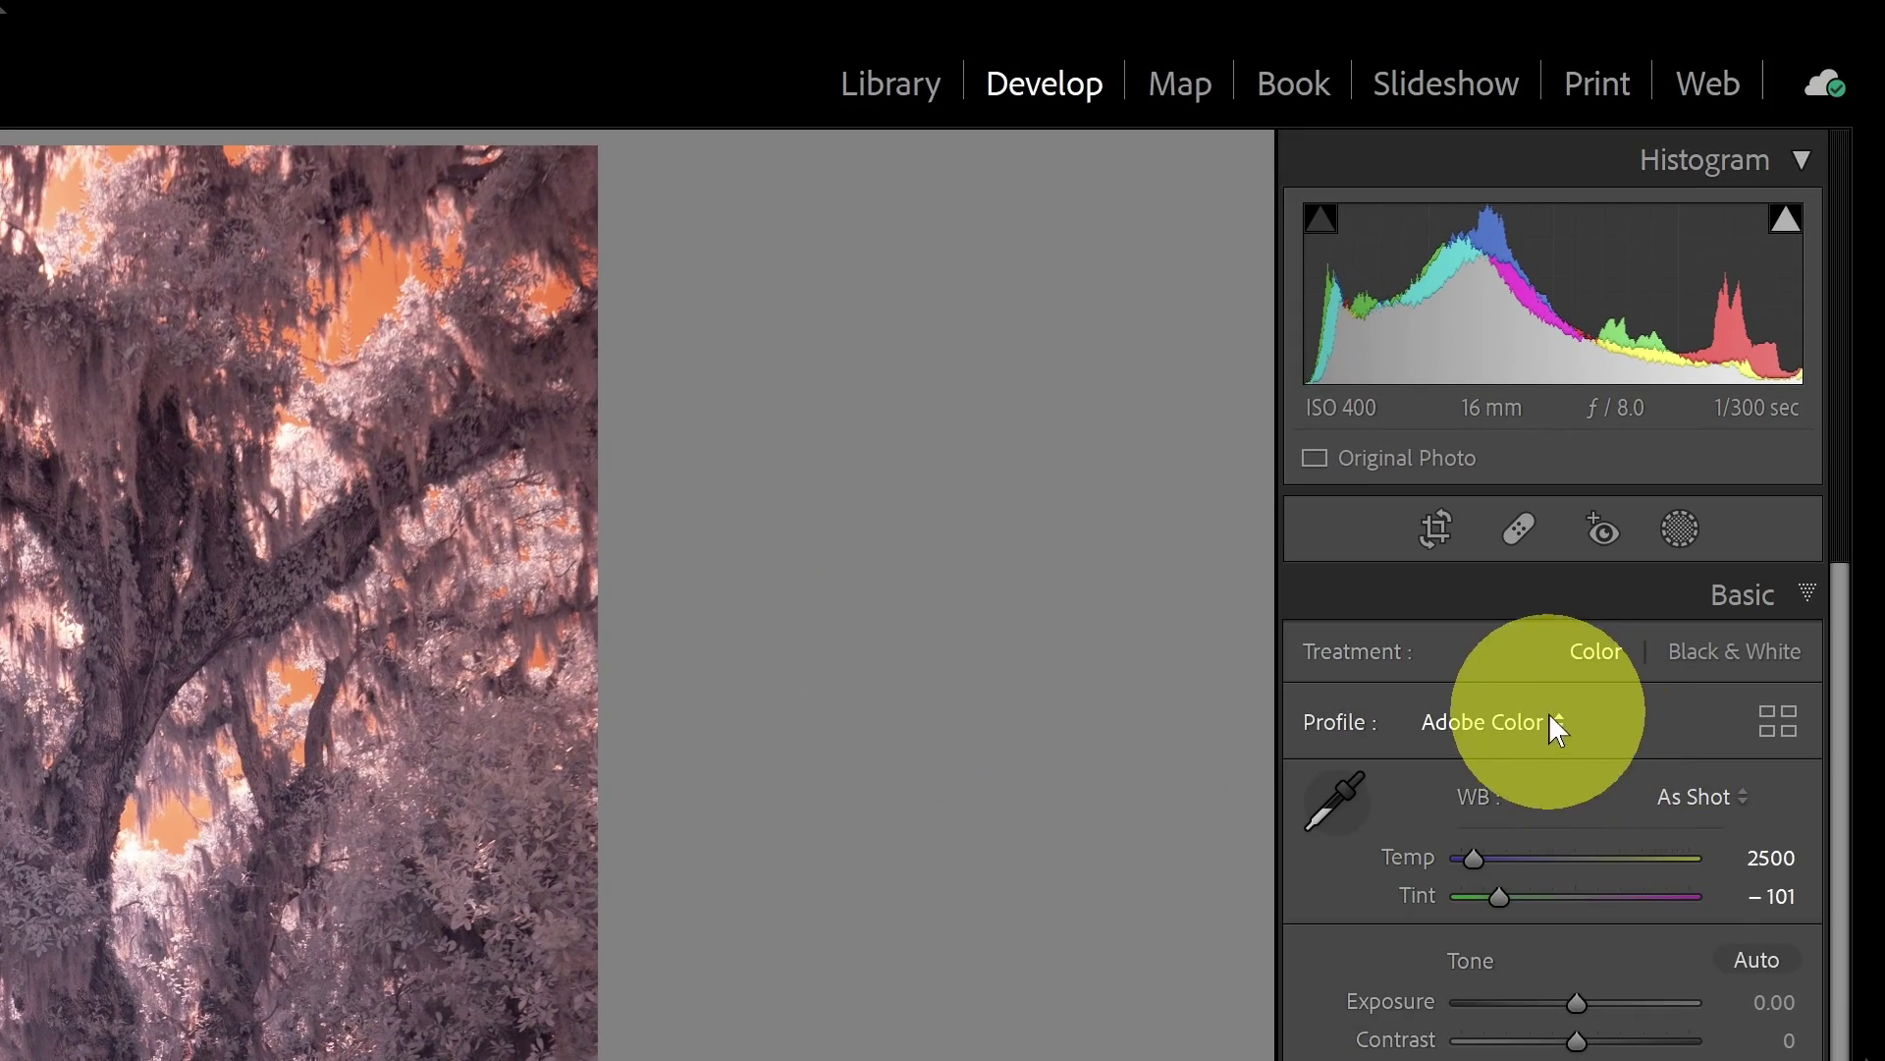
Apply the Infrared Temp -100 profile, white-balance from the ground, and browse the profile list.
click(1584, 668)
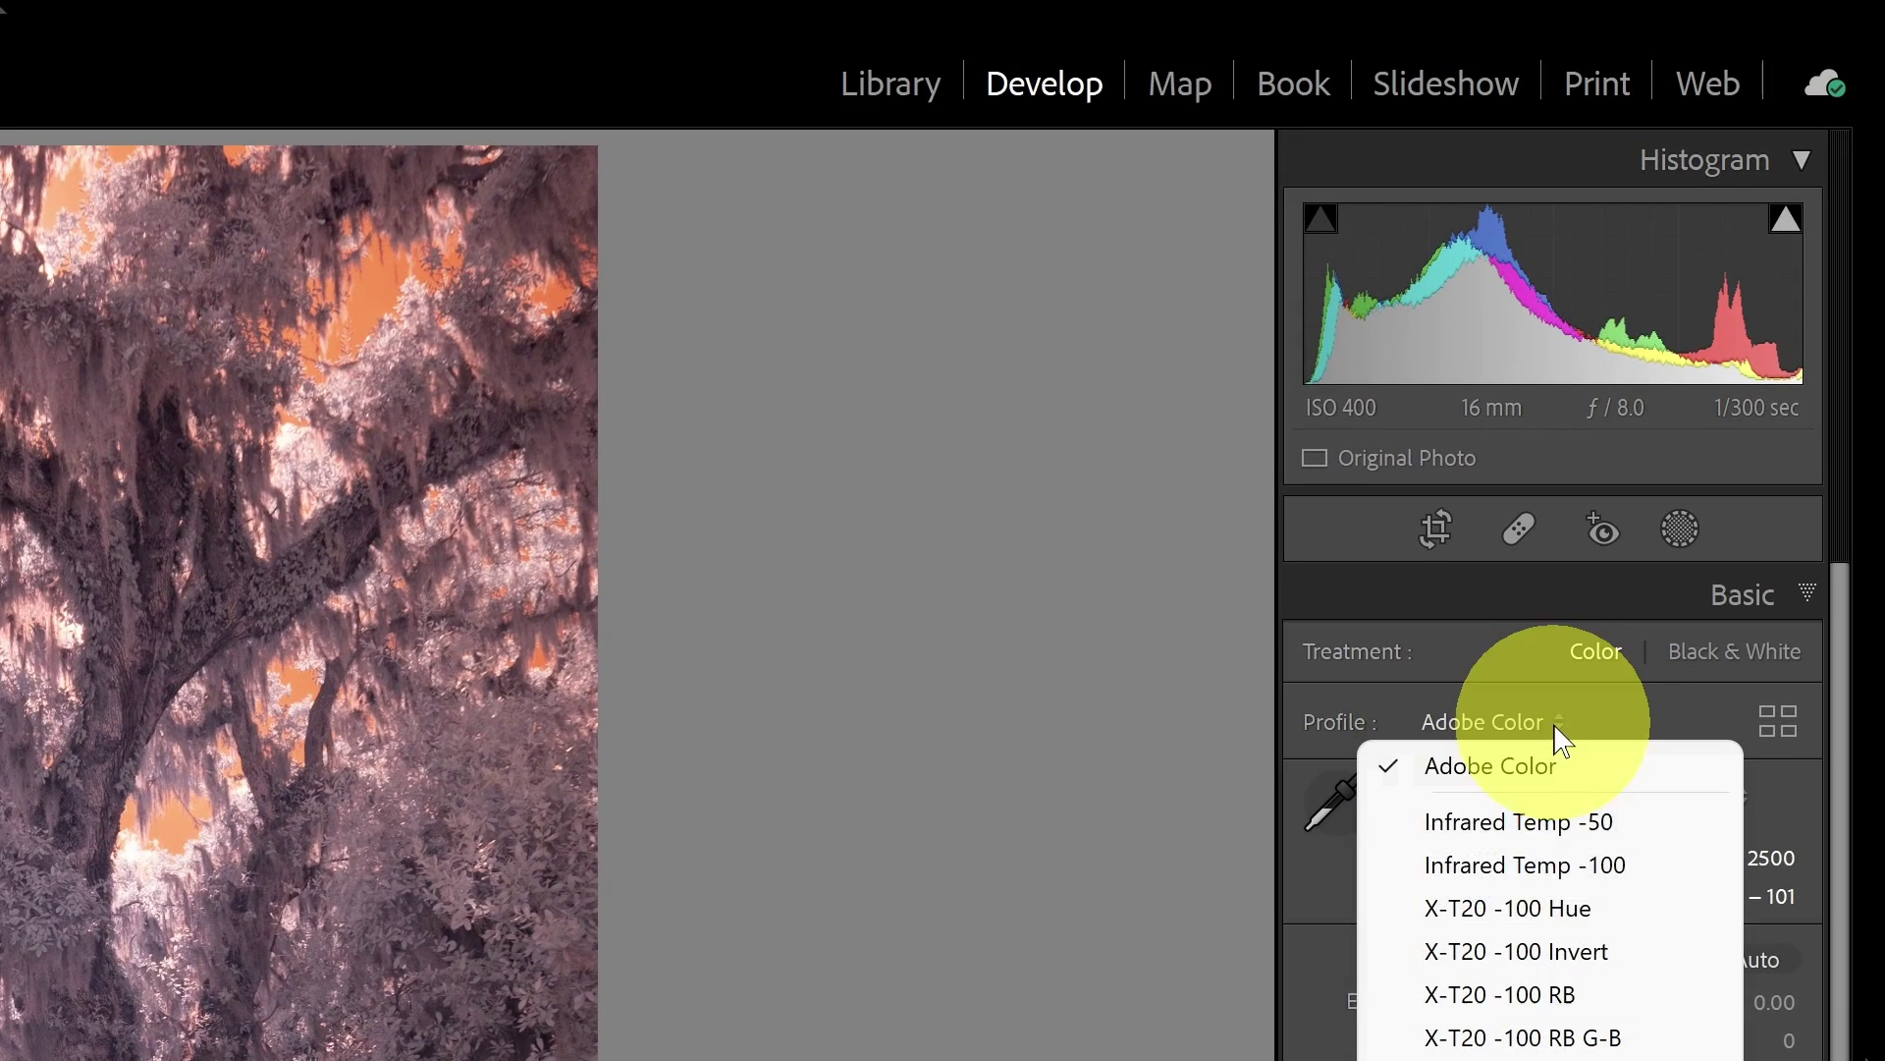
click(1531, 865)
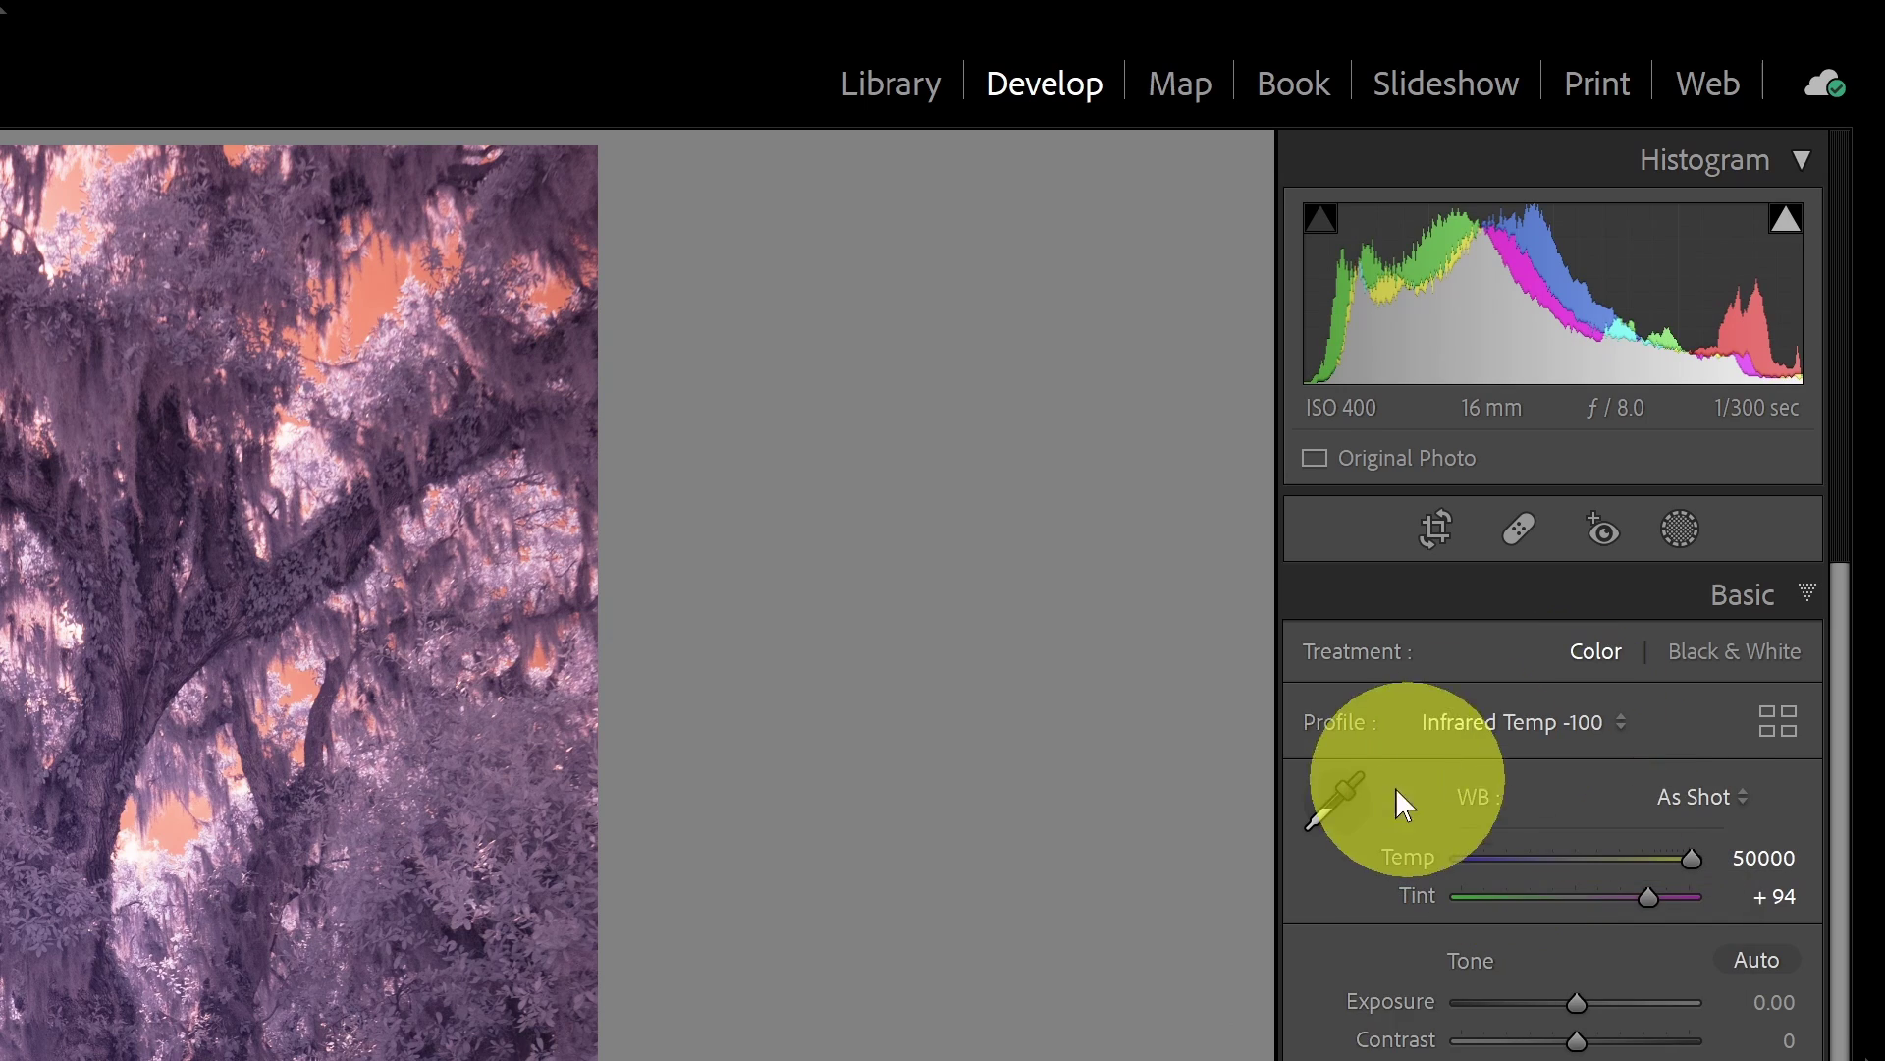
click(1340, 801)
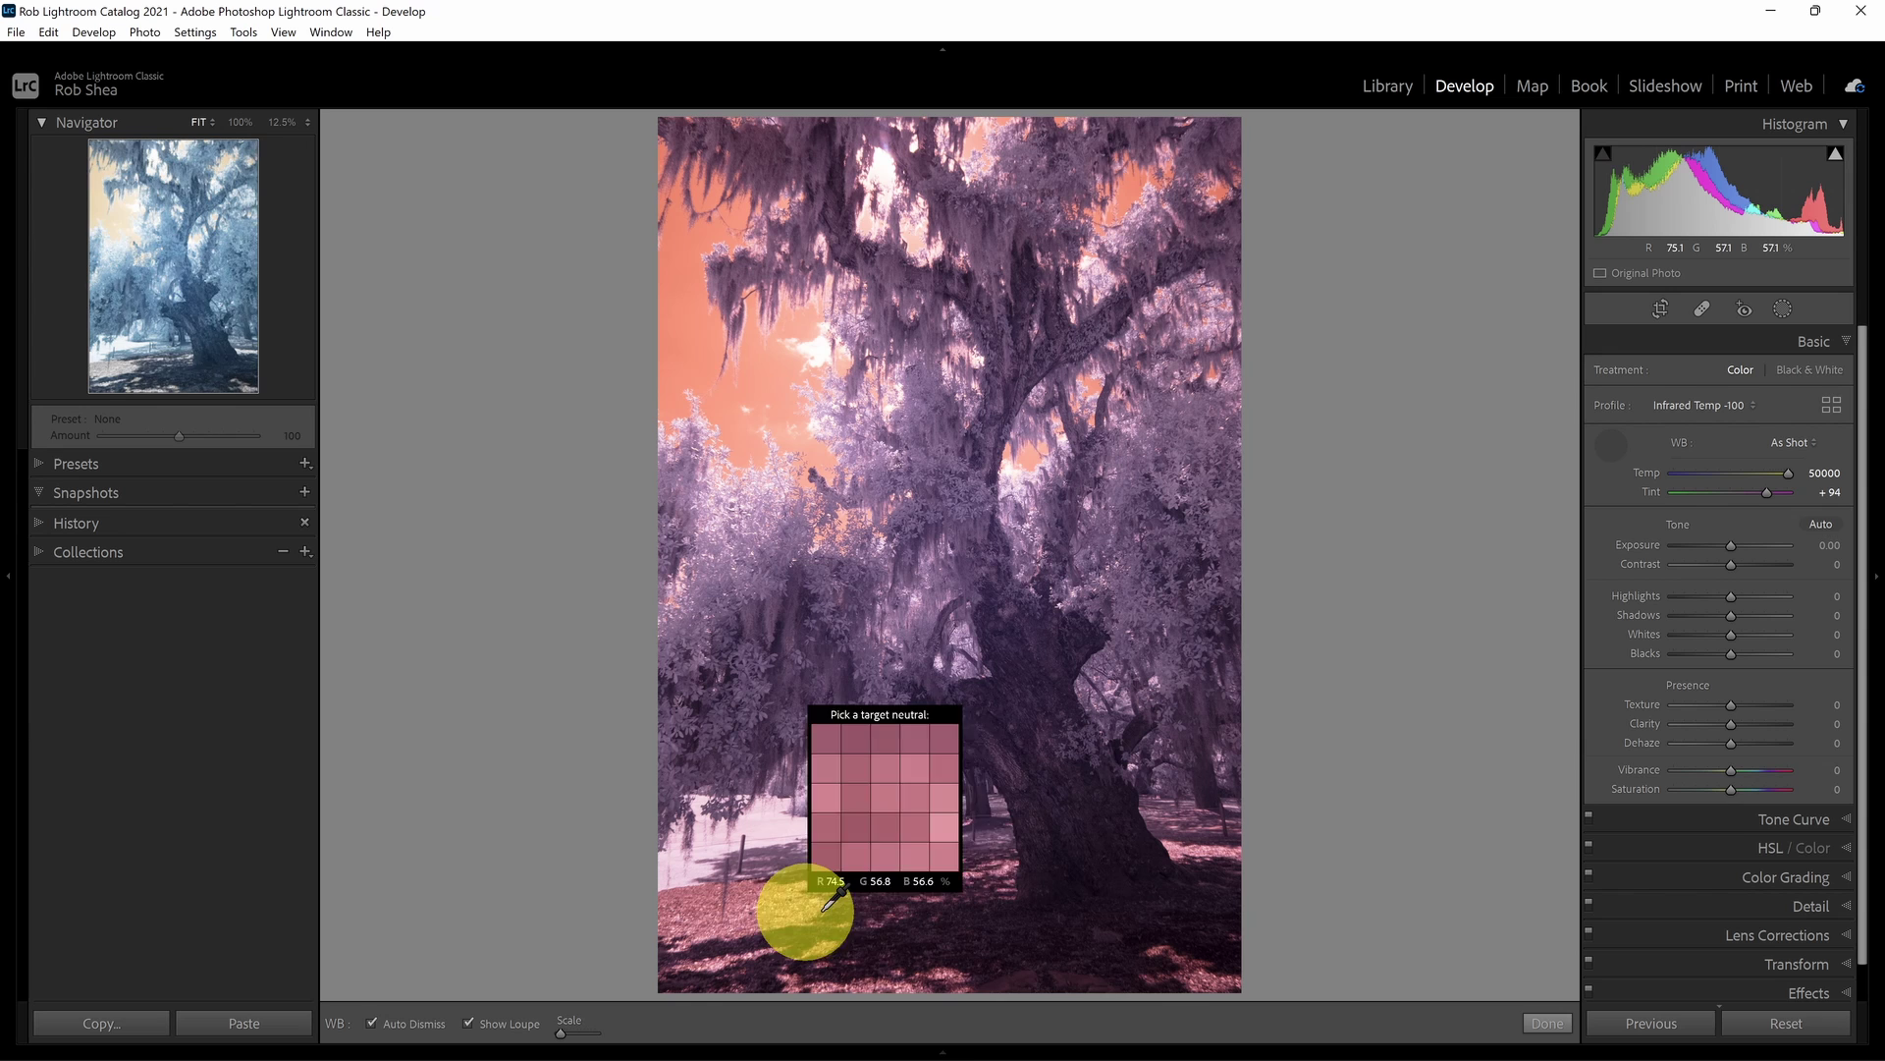
click(802, 919)
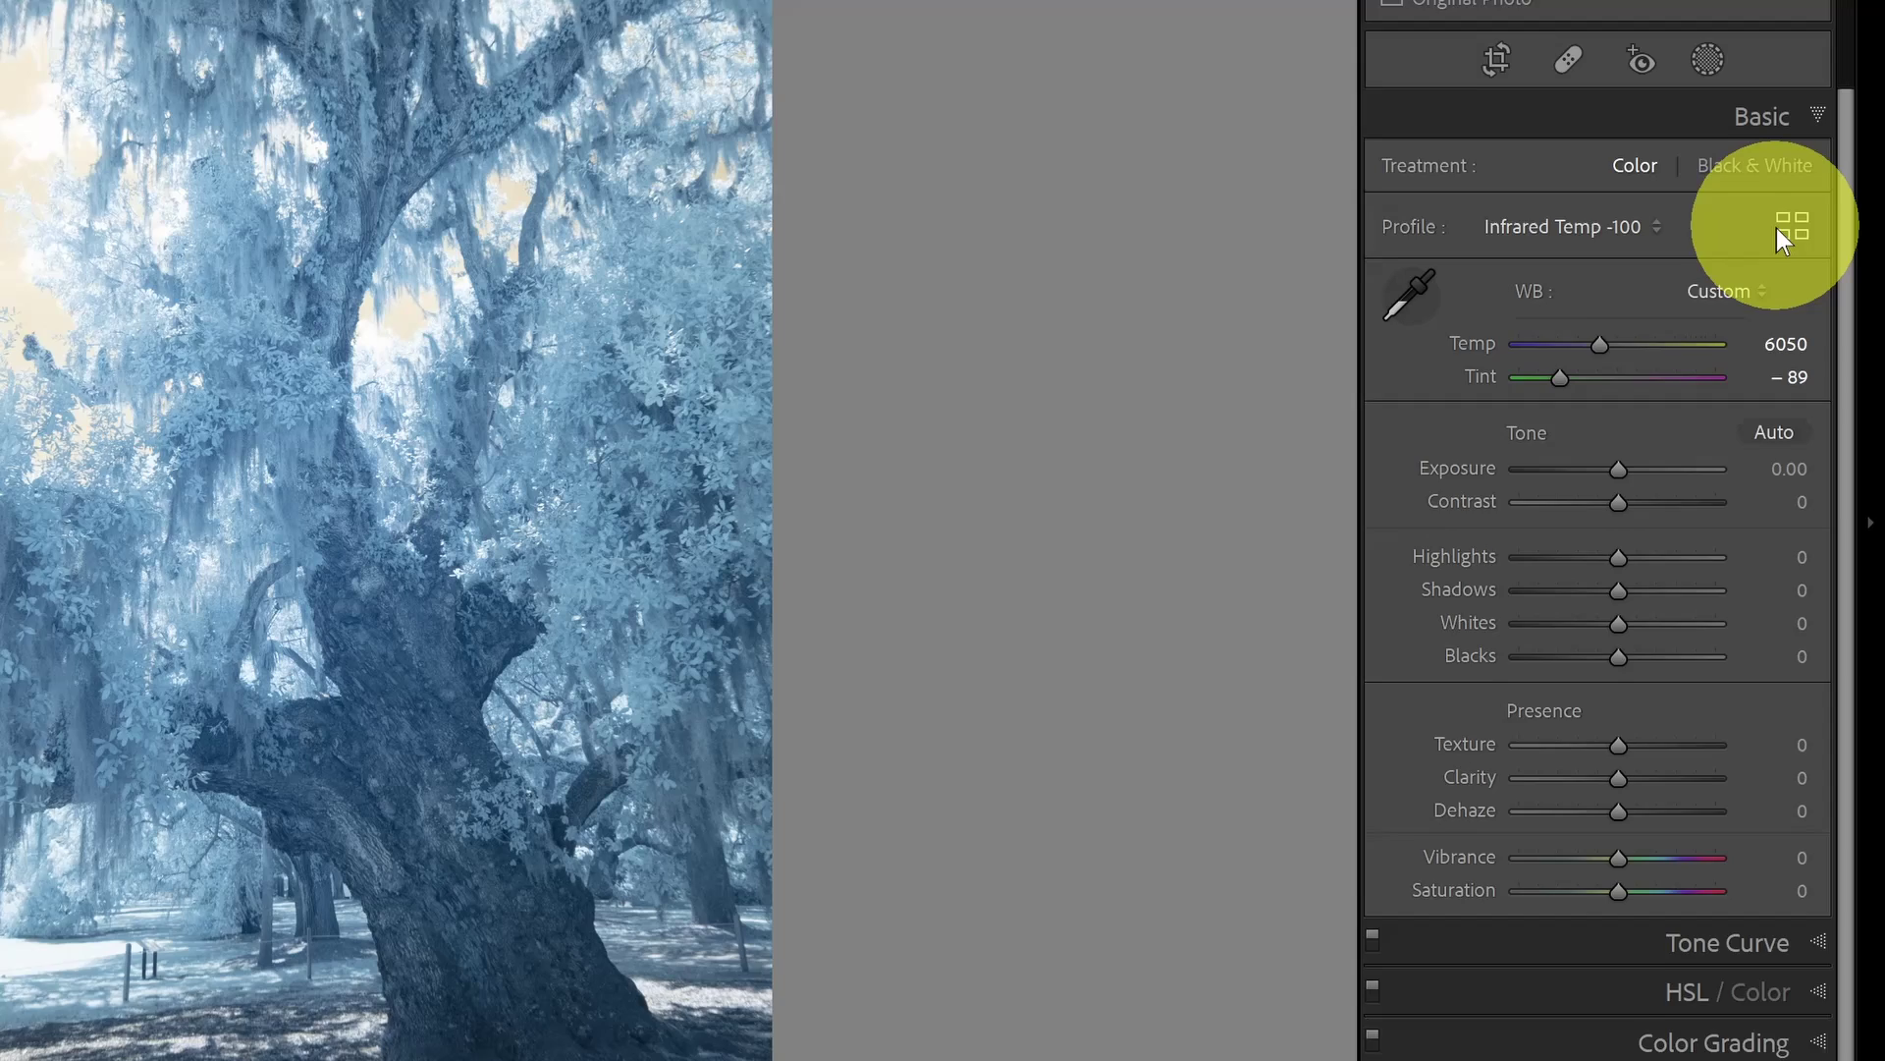
click(1784, 234)
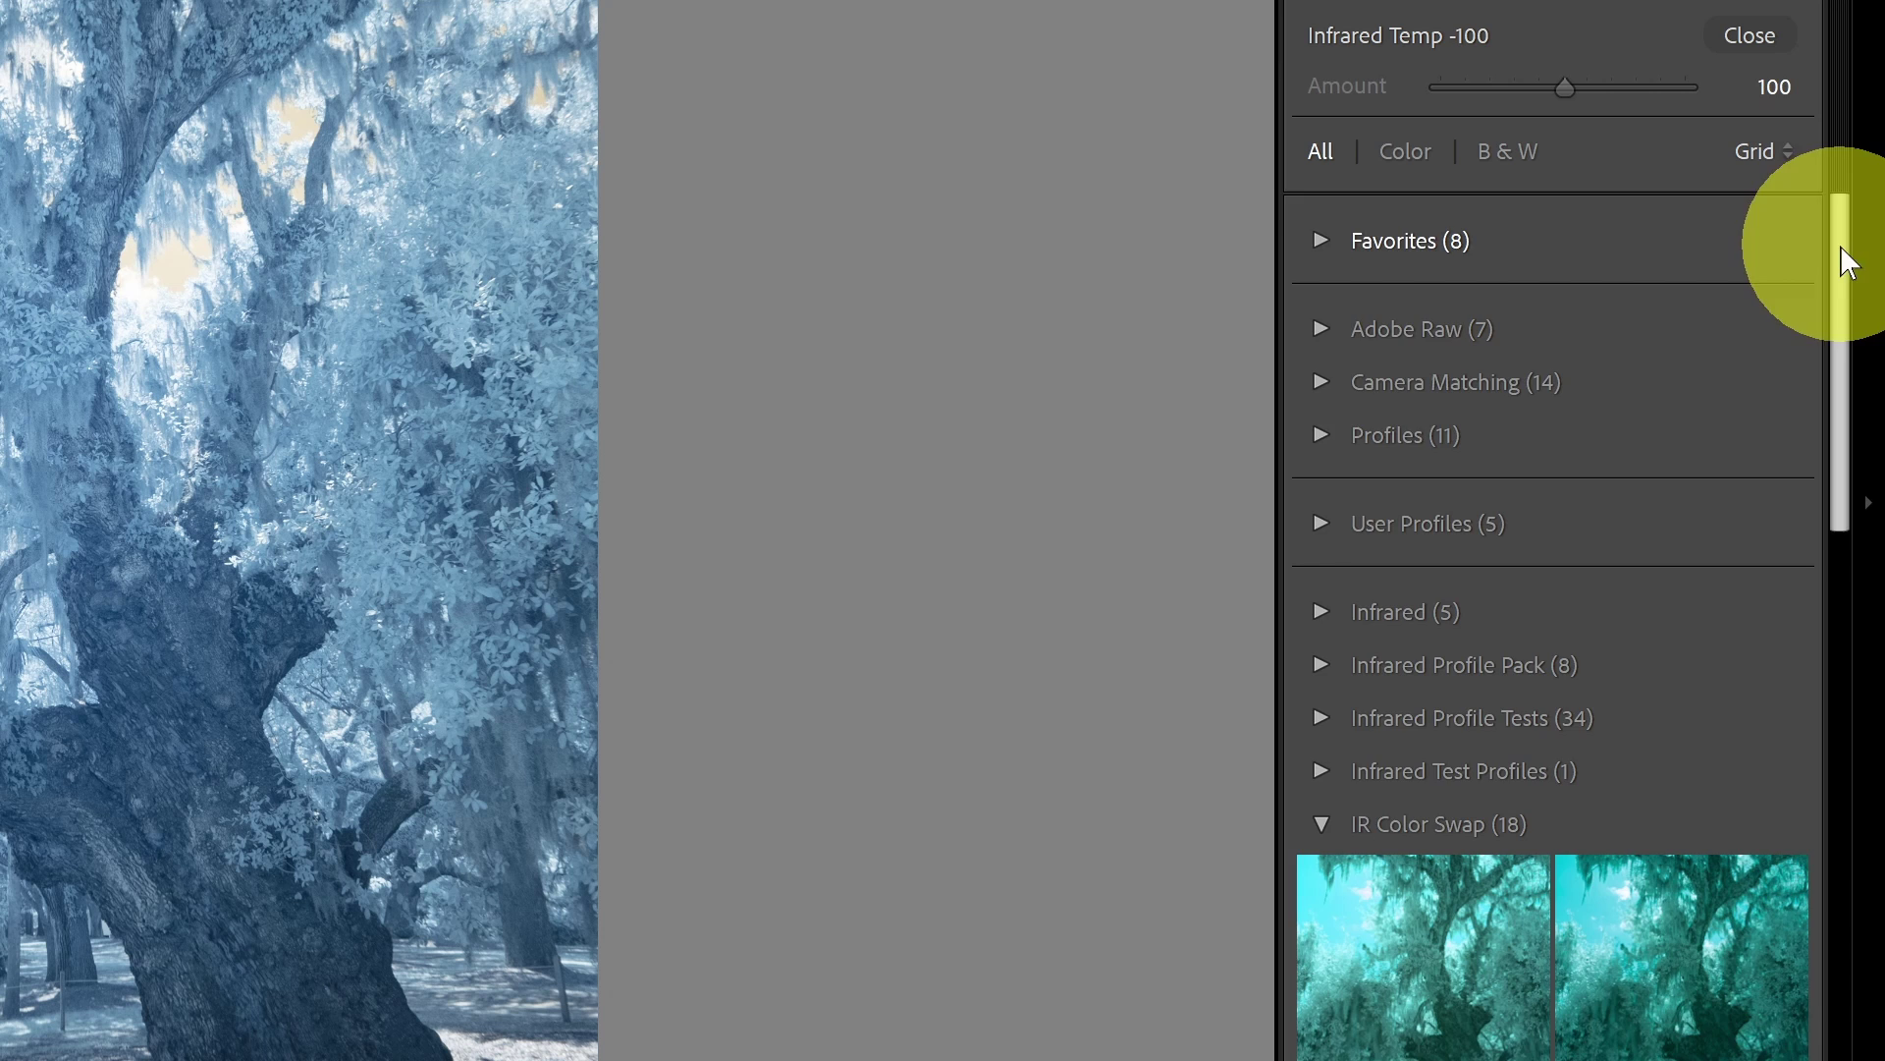
drag(1840, 245, 1824, 833)
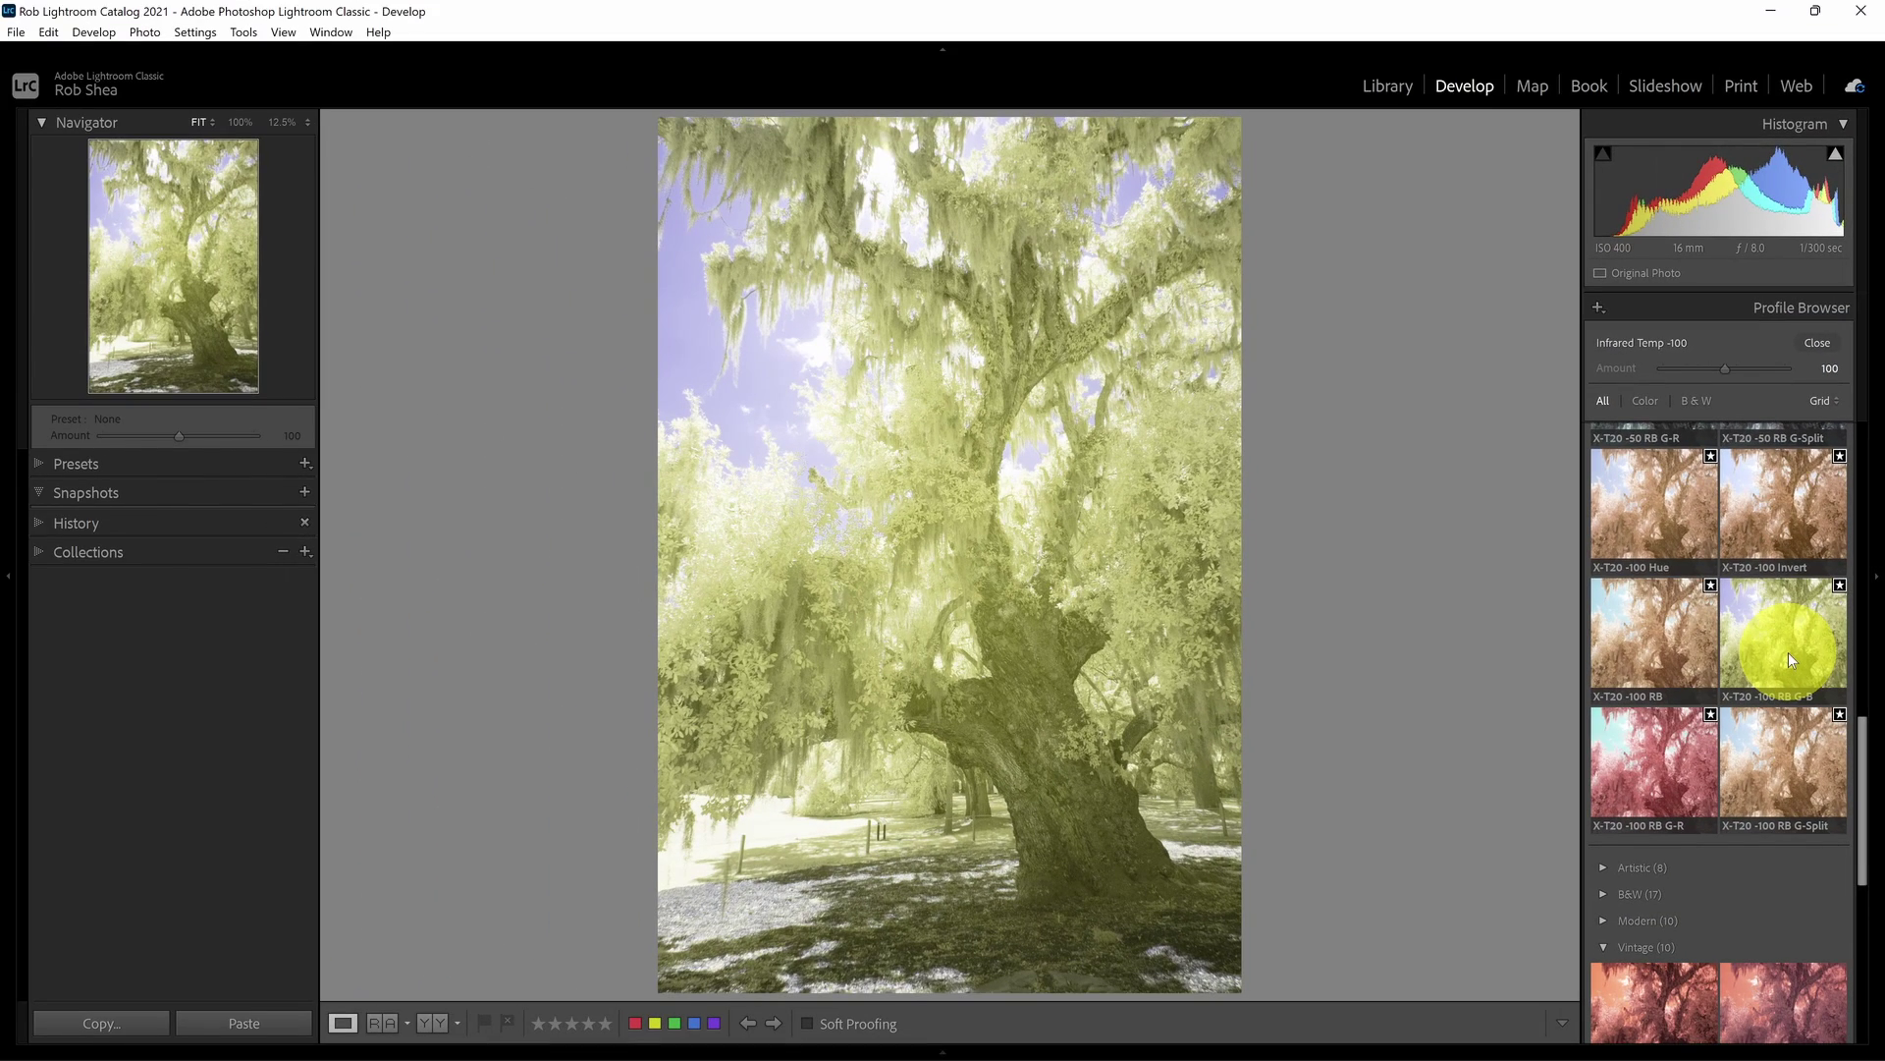
Compare the X-T20 -100 Hue, Invert and RB profiles, then keep X-T20 -100 RB.
click(1677, 528)
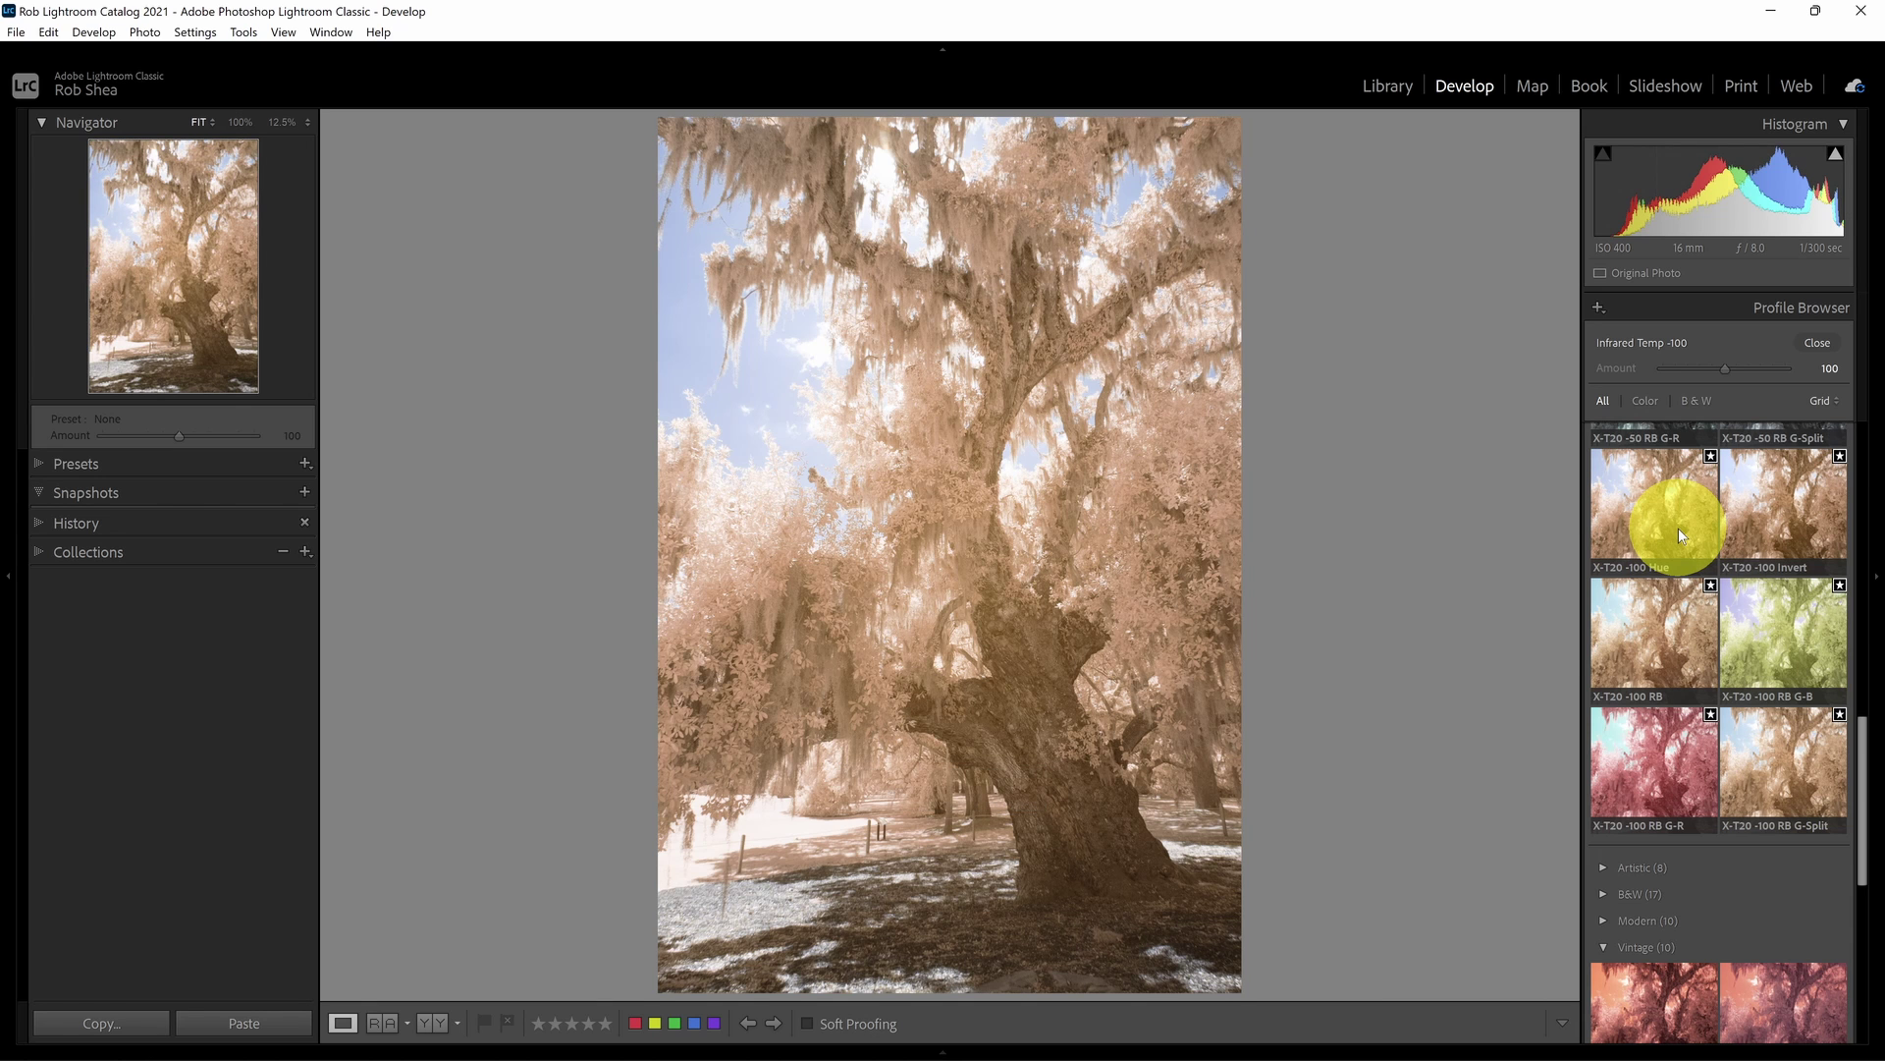
click(1787, 527)
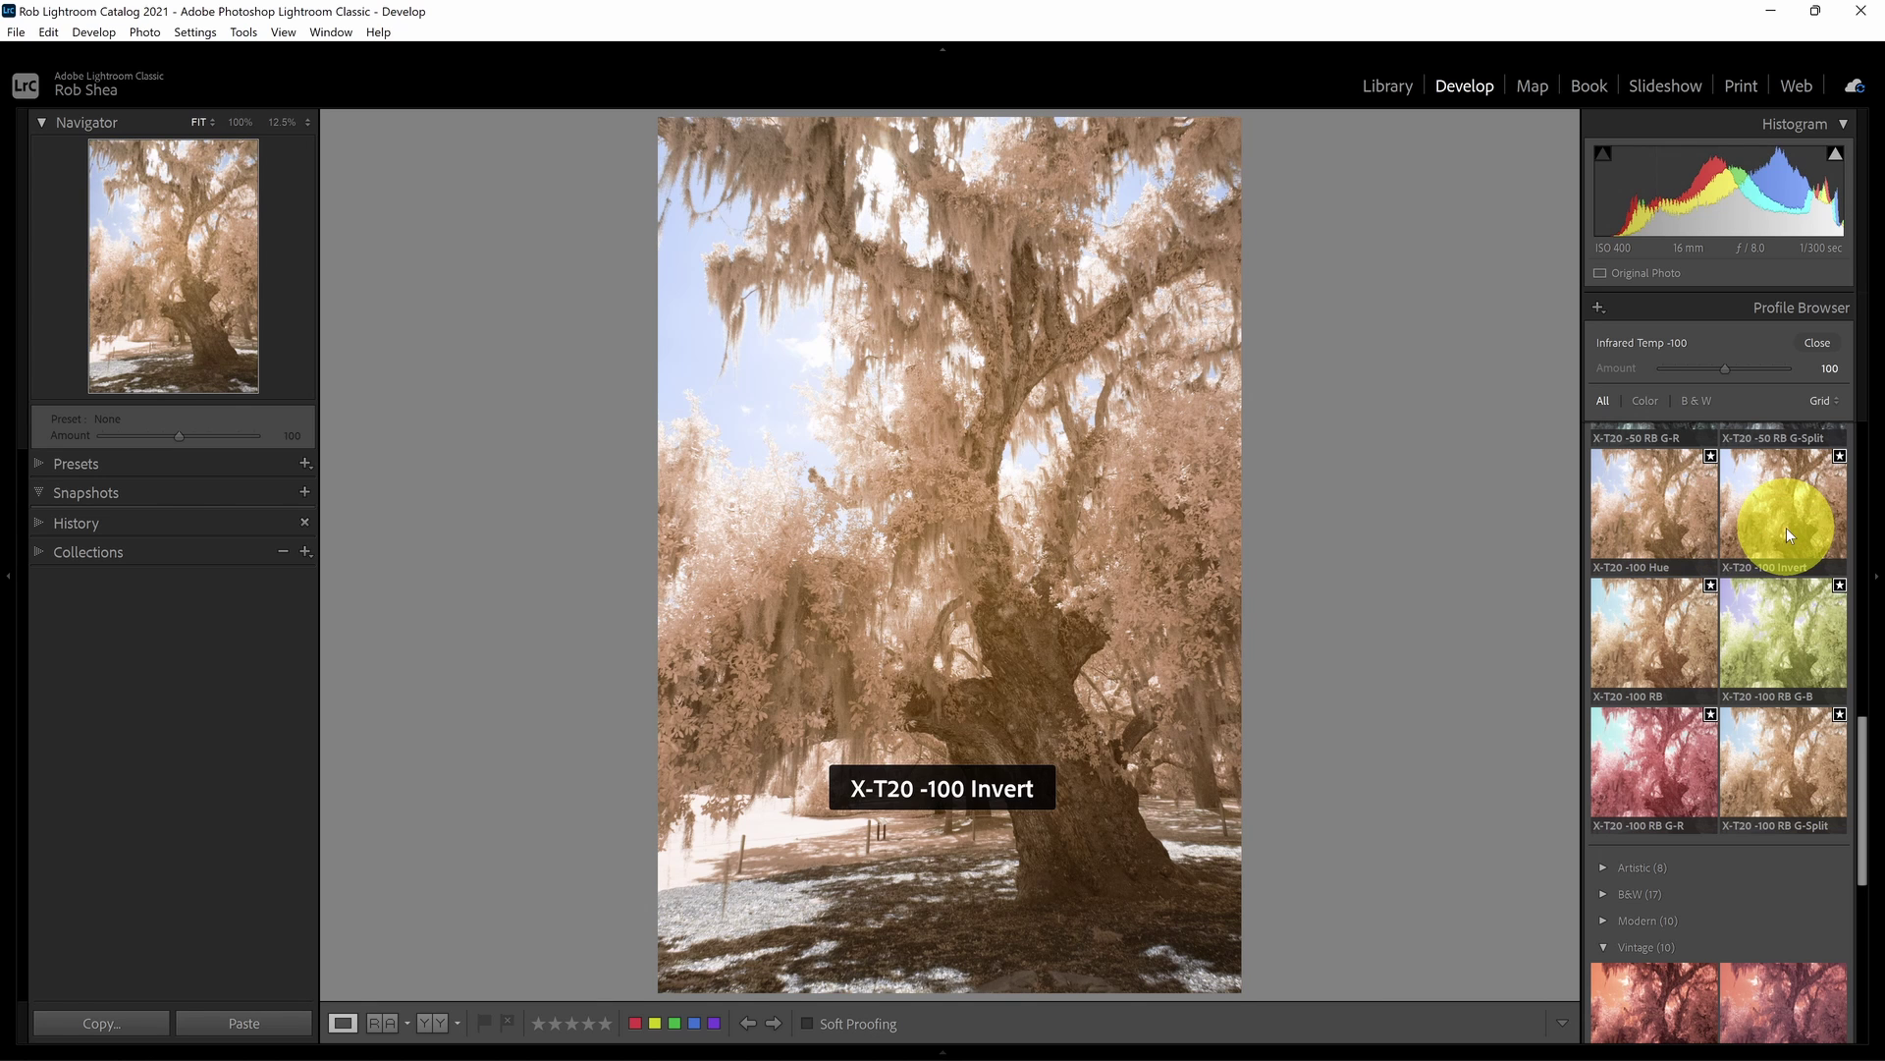
click(1666, 656)
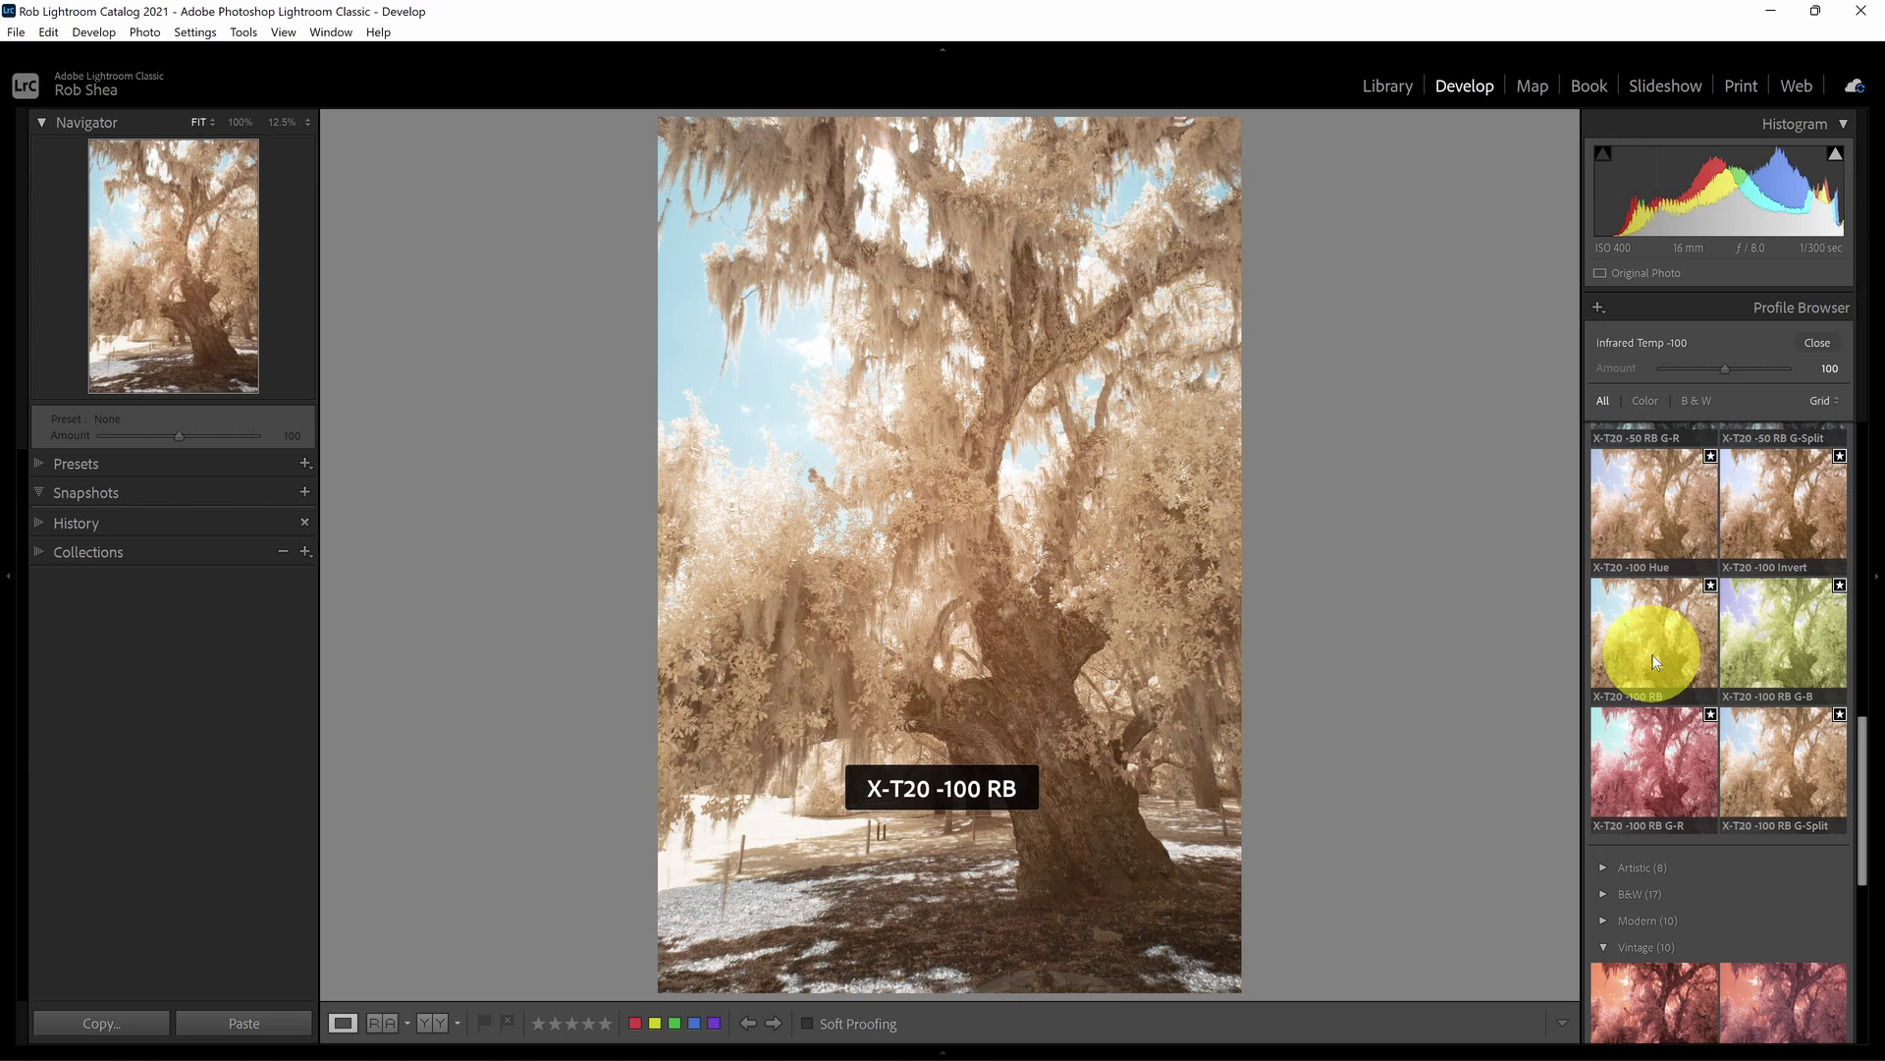
click(1768, 542)
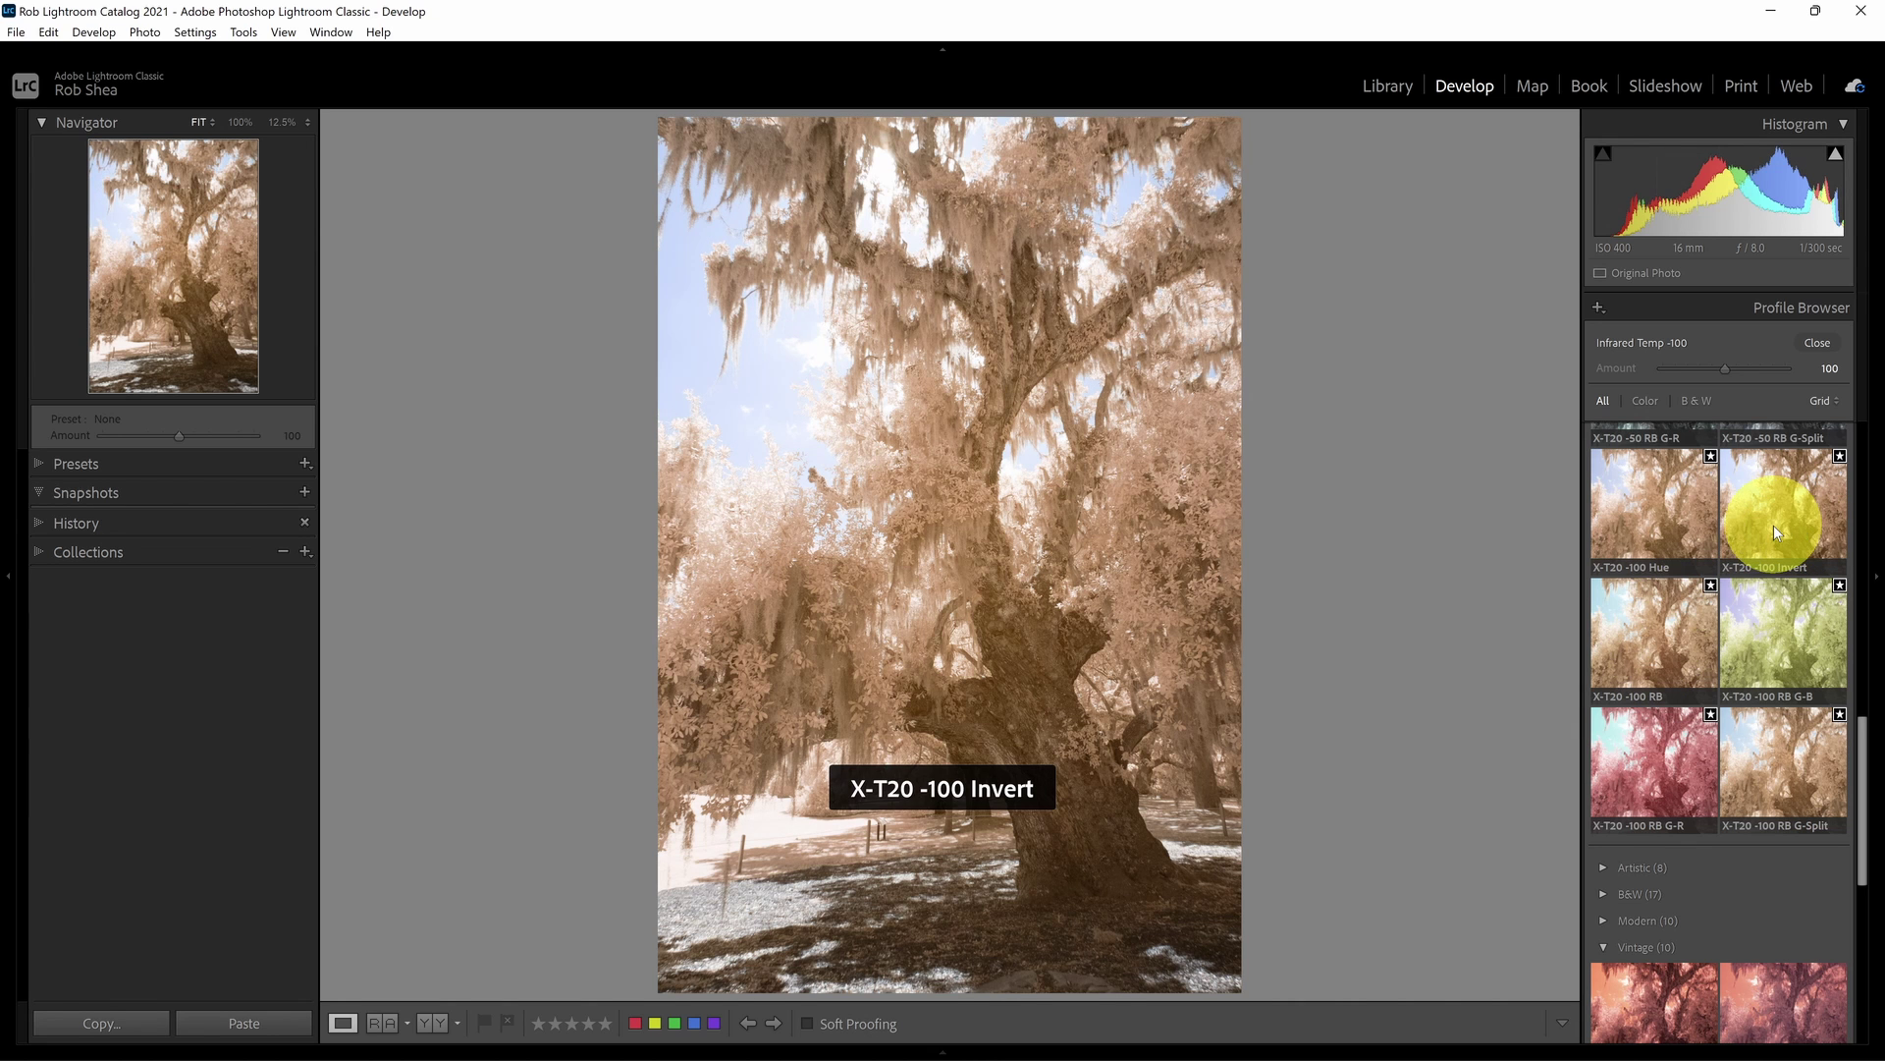
click(1630, 628)
click(1659, 633)
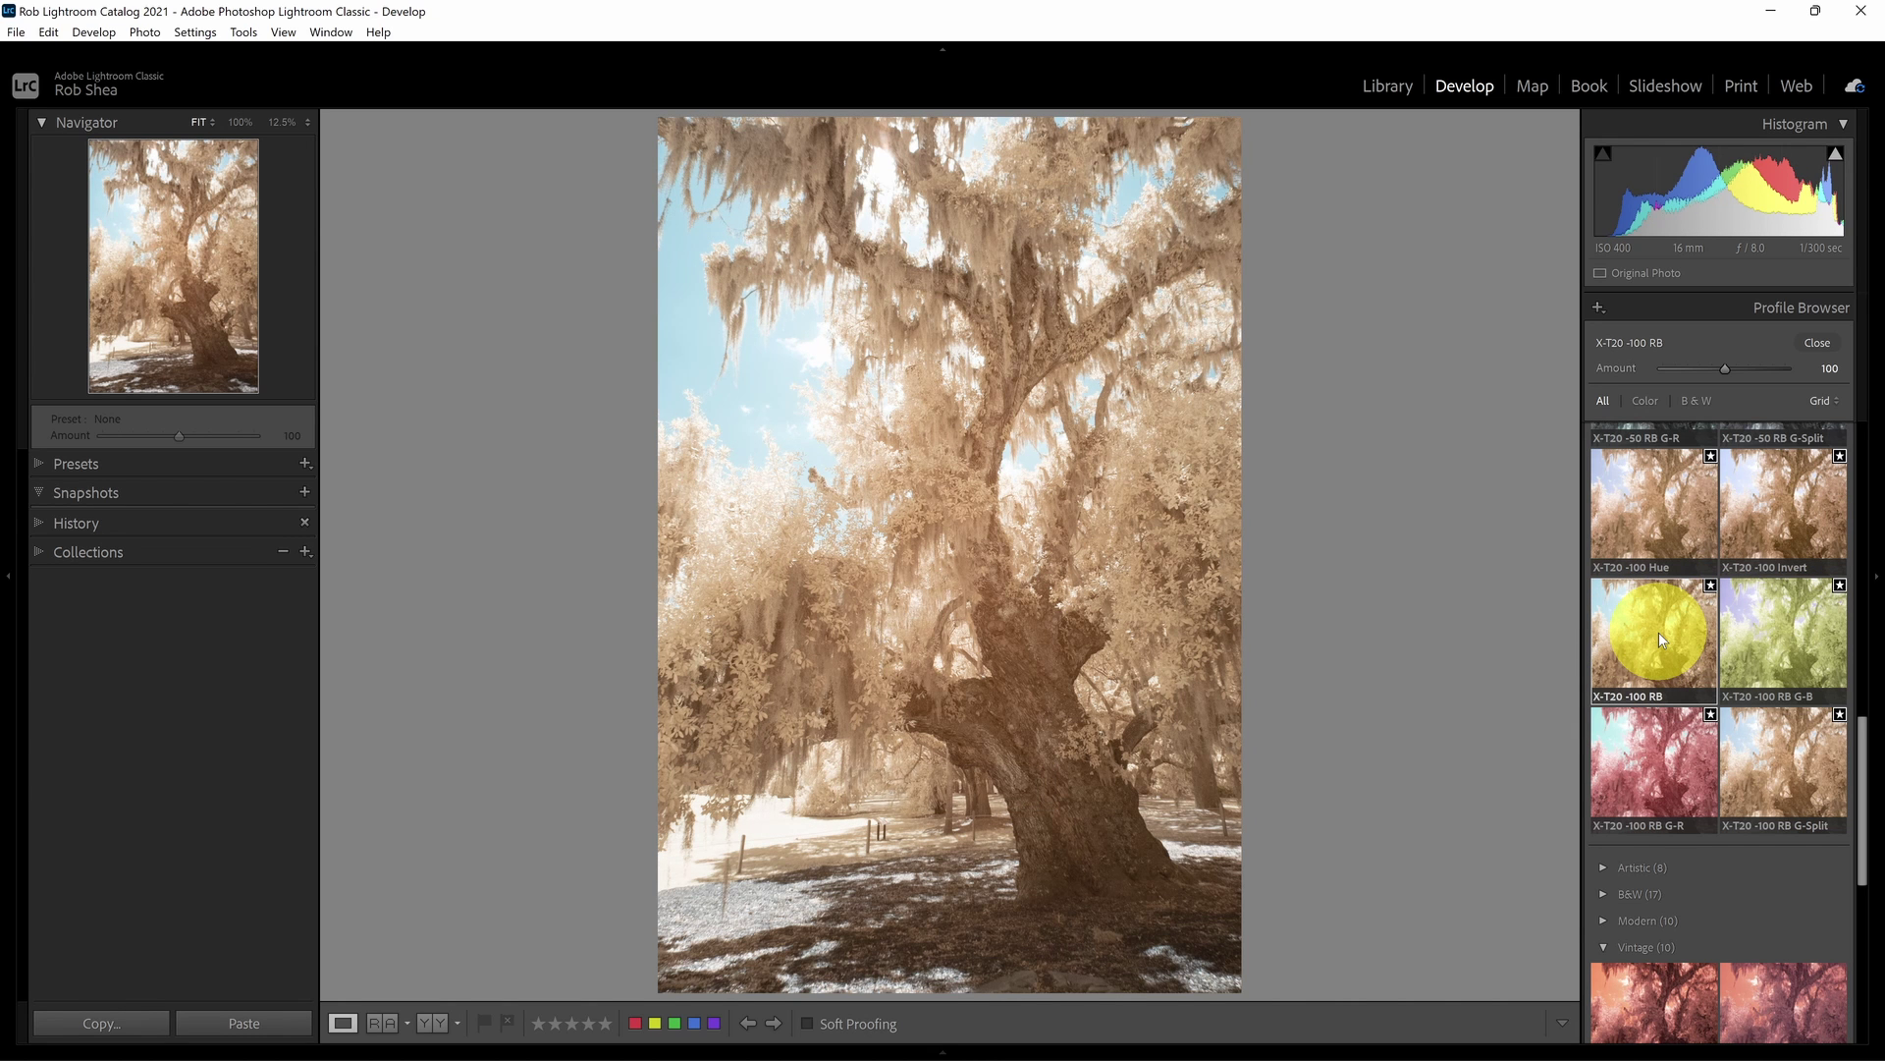
click(1816, 341)
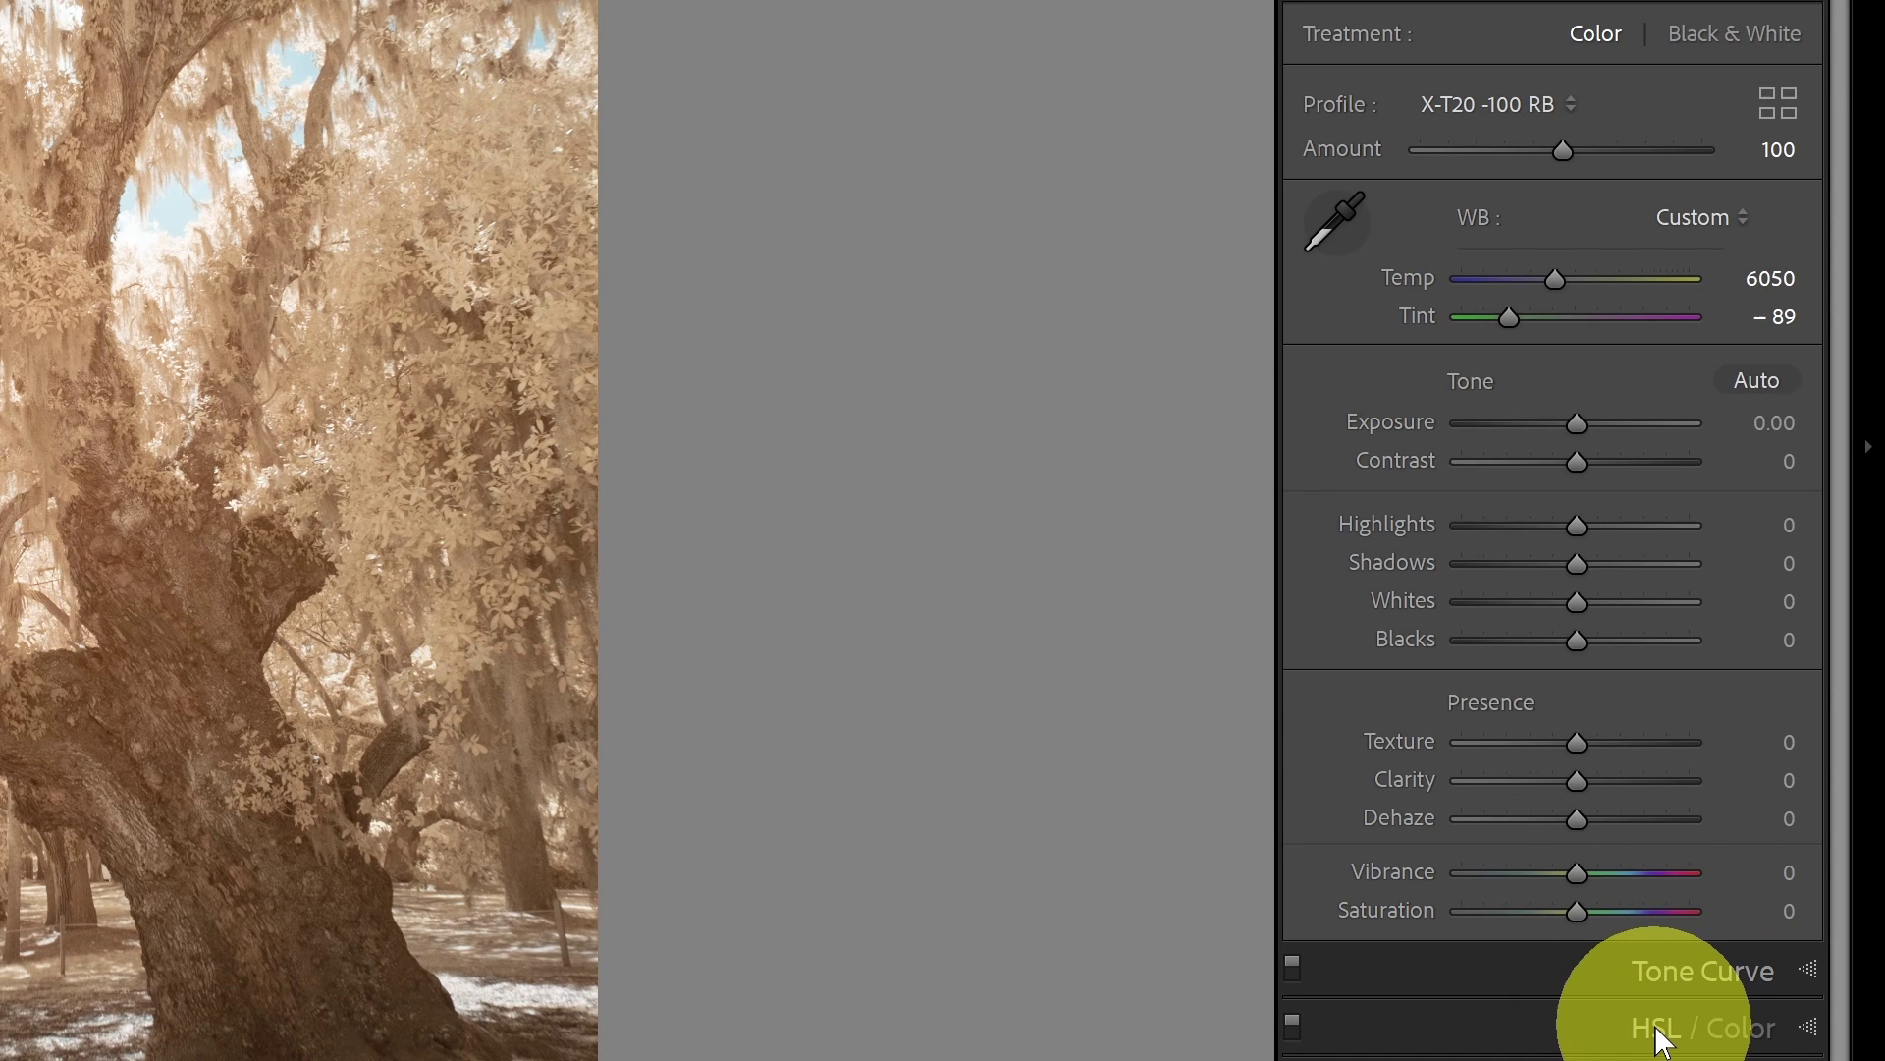
In HSL Saturation, drag down on the sky to cut Blue saturation to -100.
click(1660, 1031)
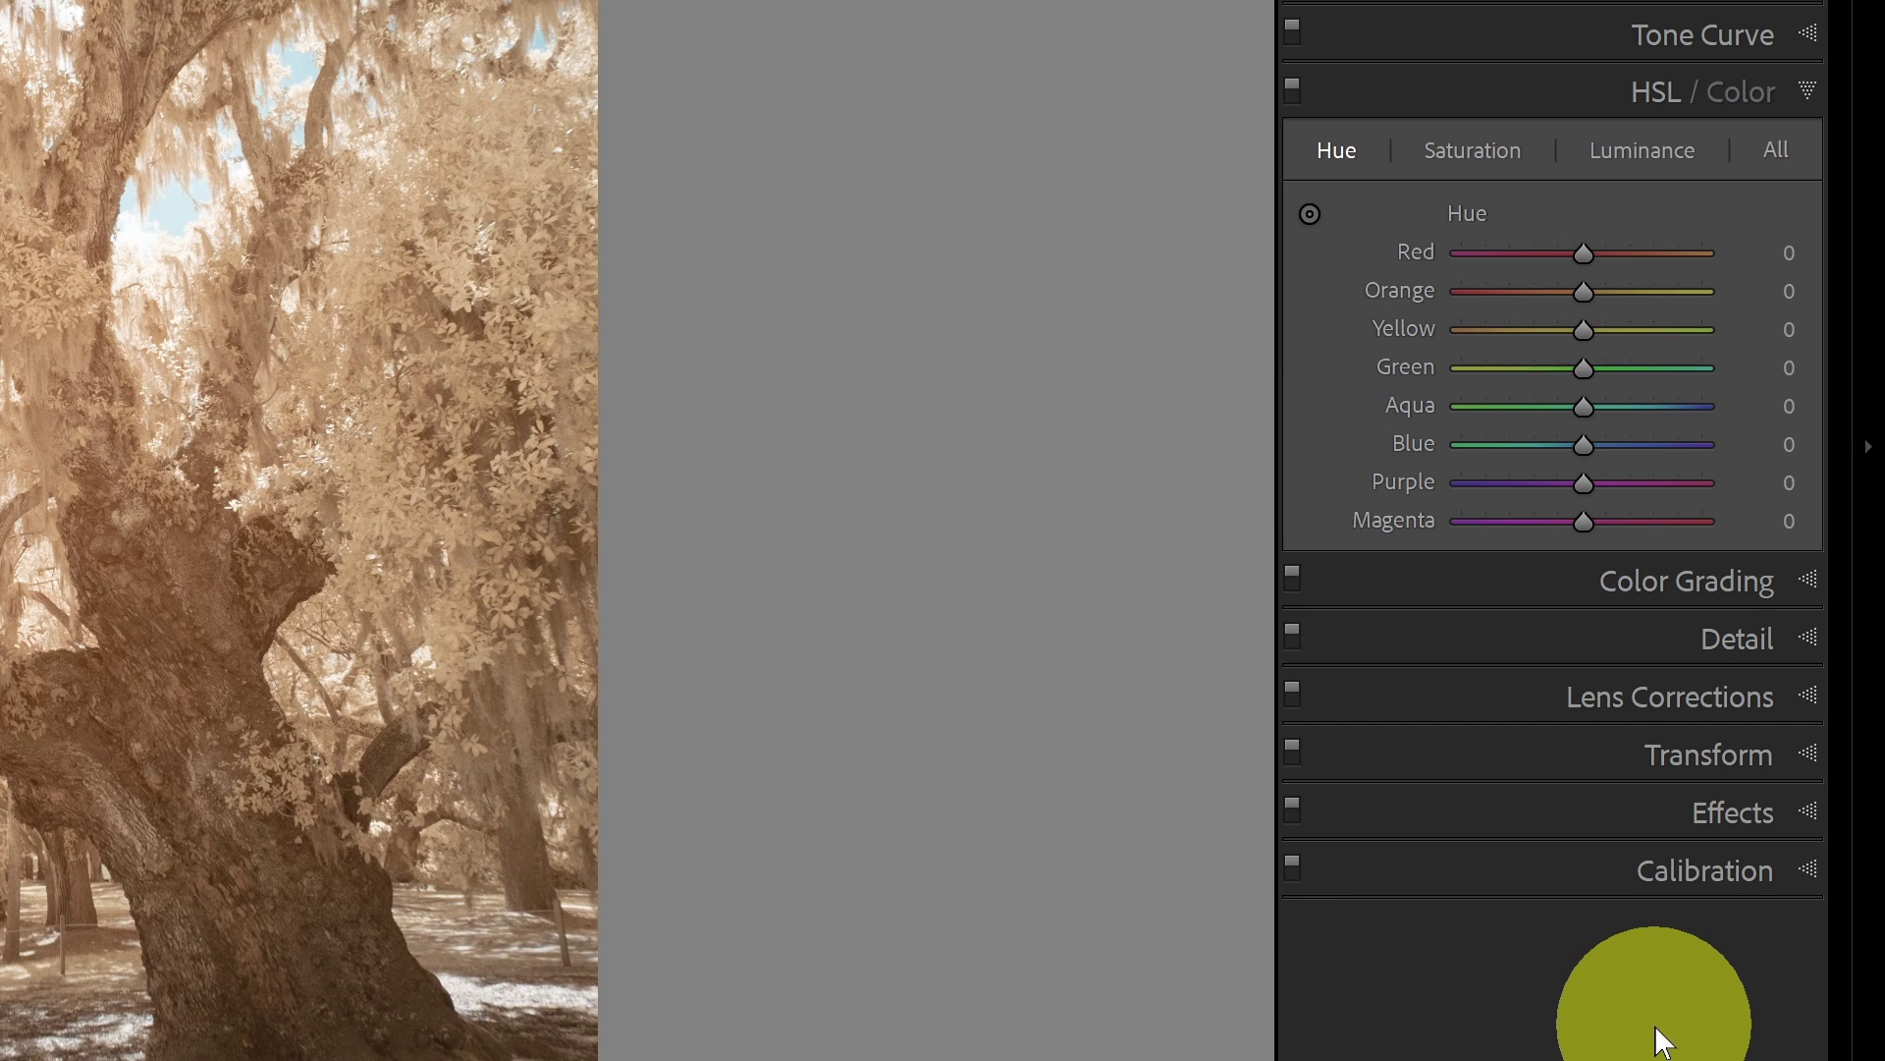
click(1487, 152)
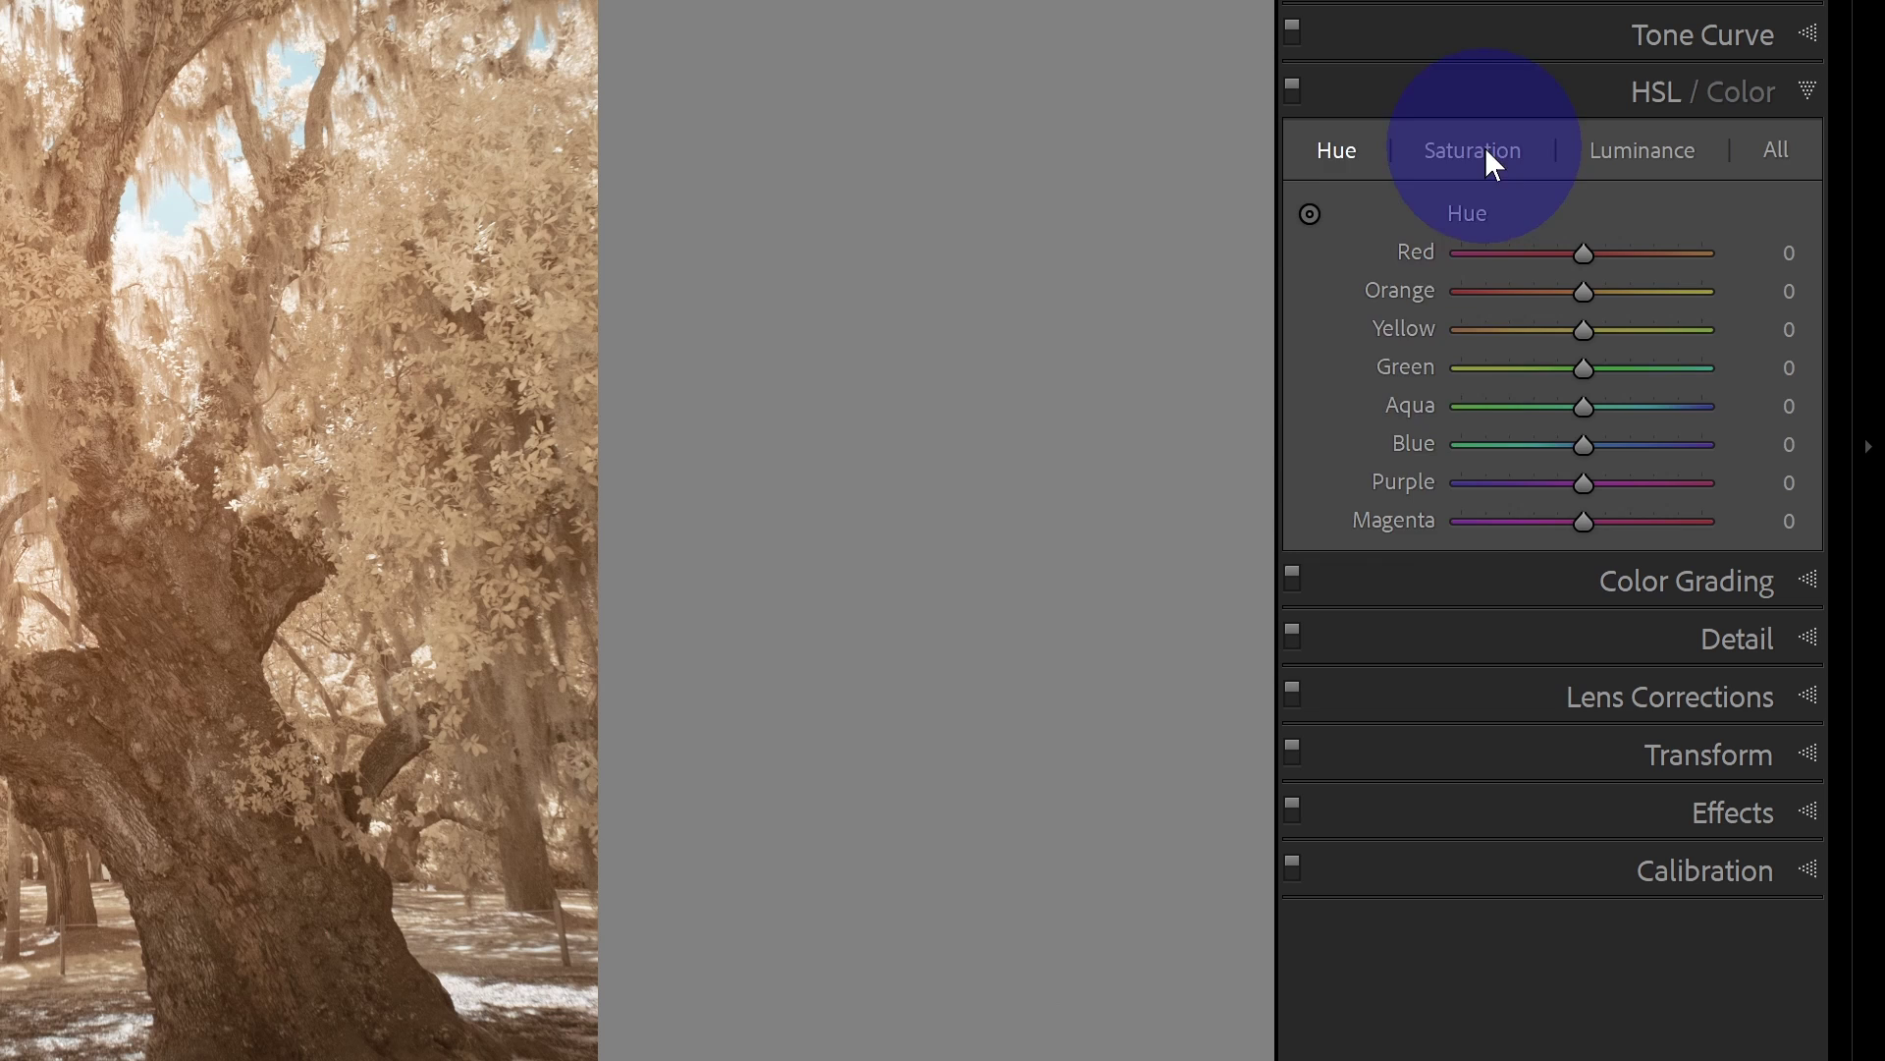
click(1312, 216)
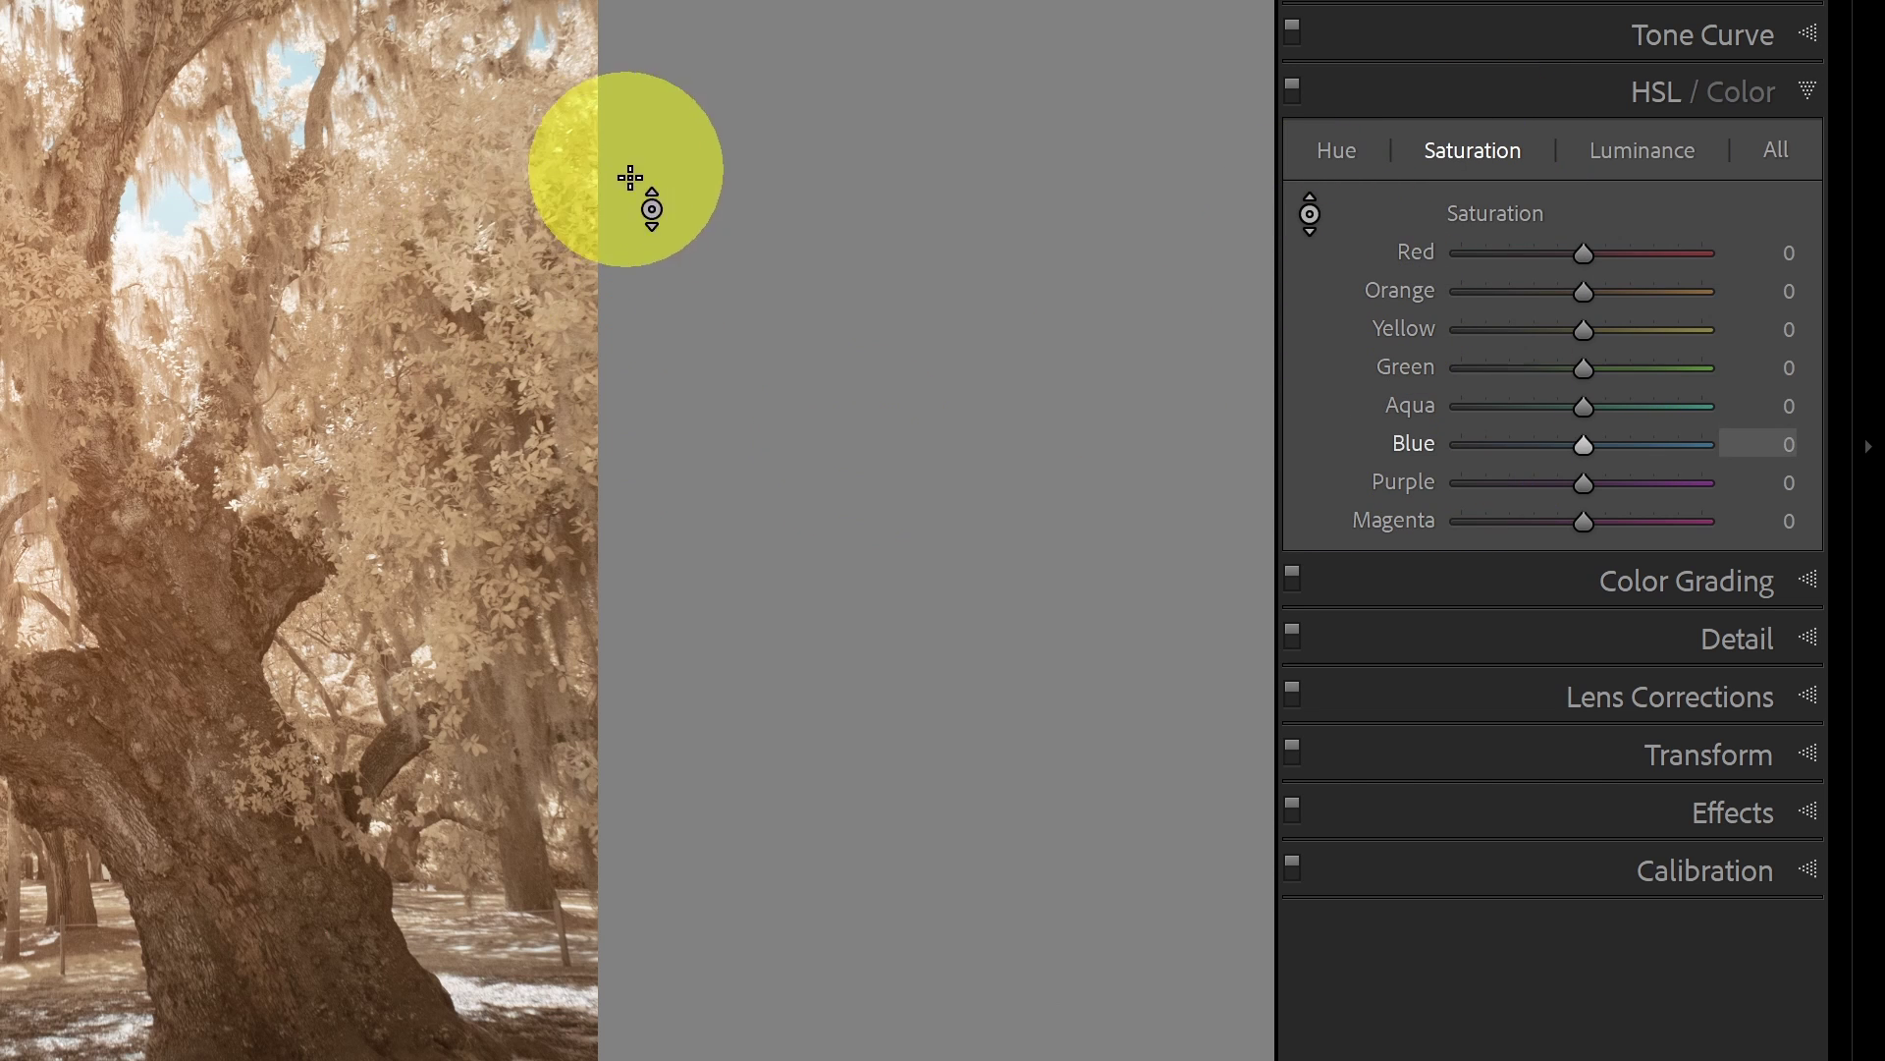
click(490, 175)
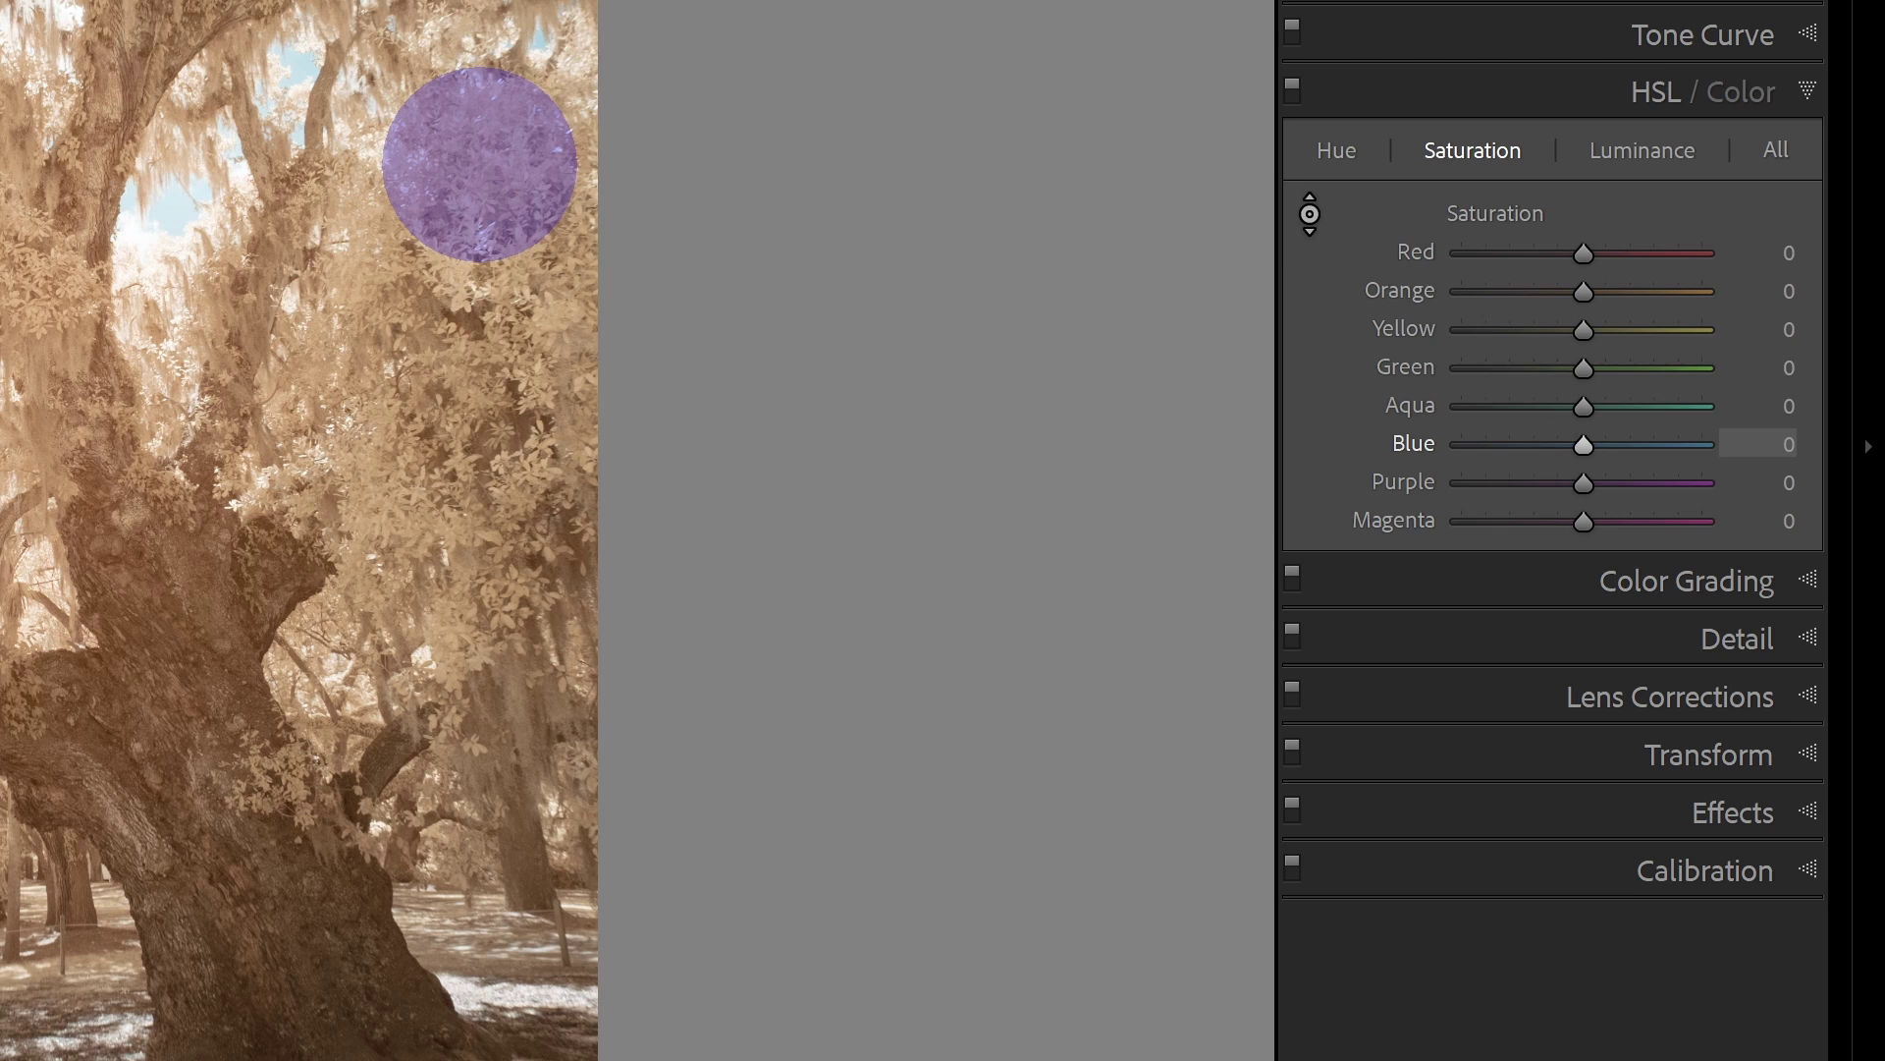
drag(480, 164, 480, 309)
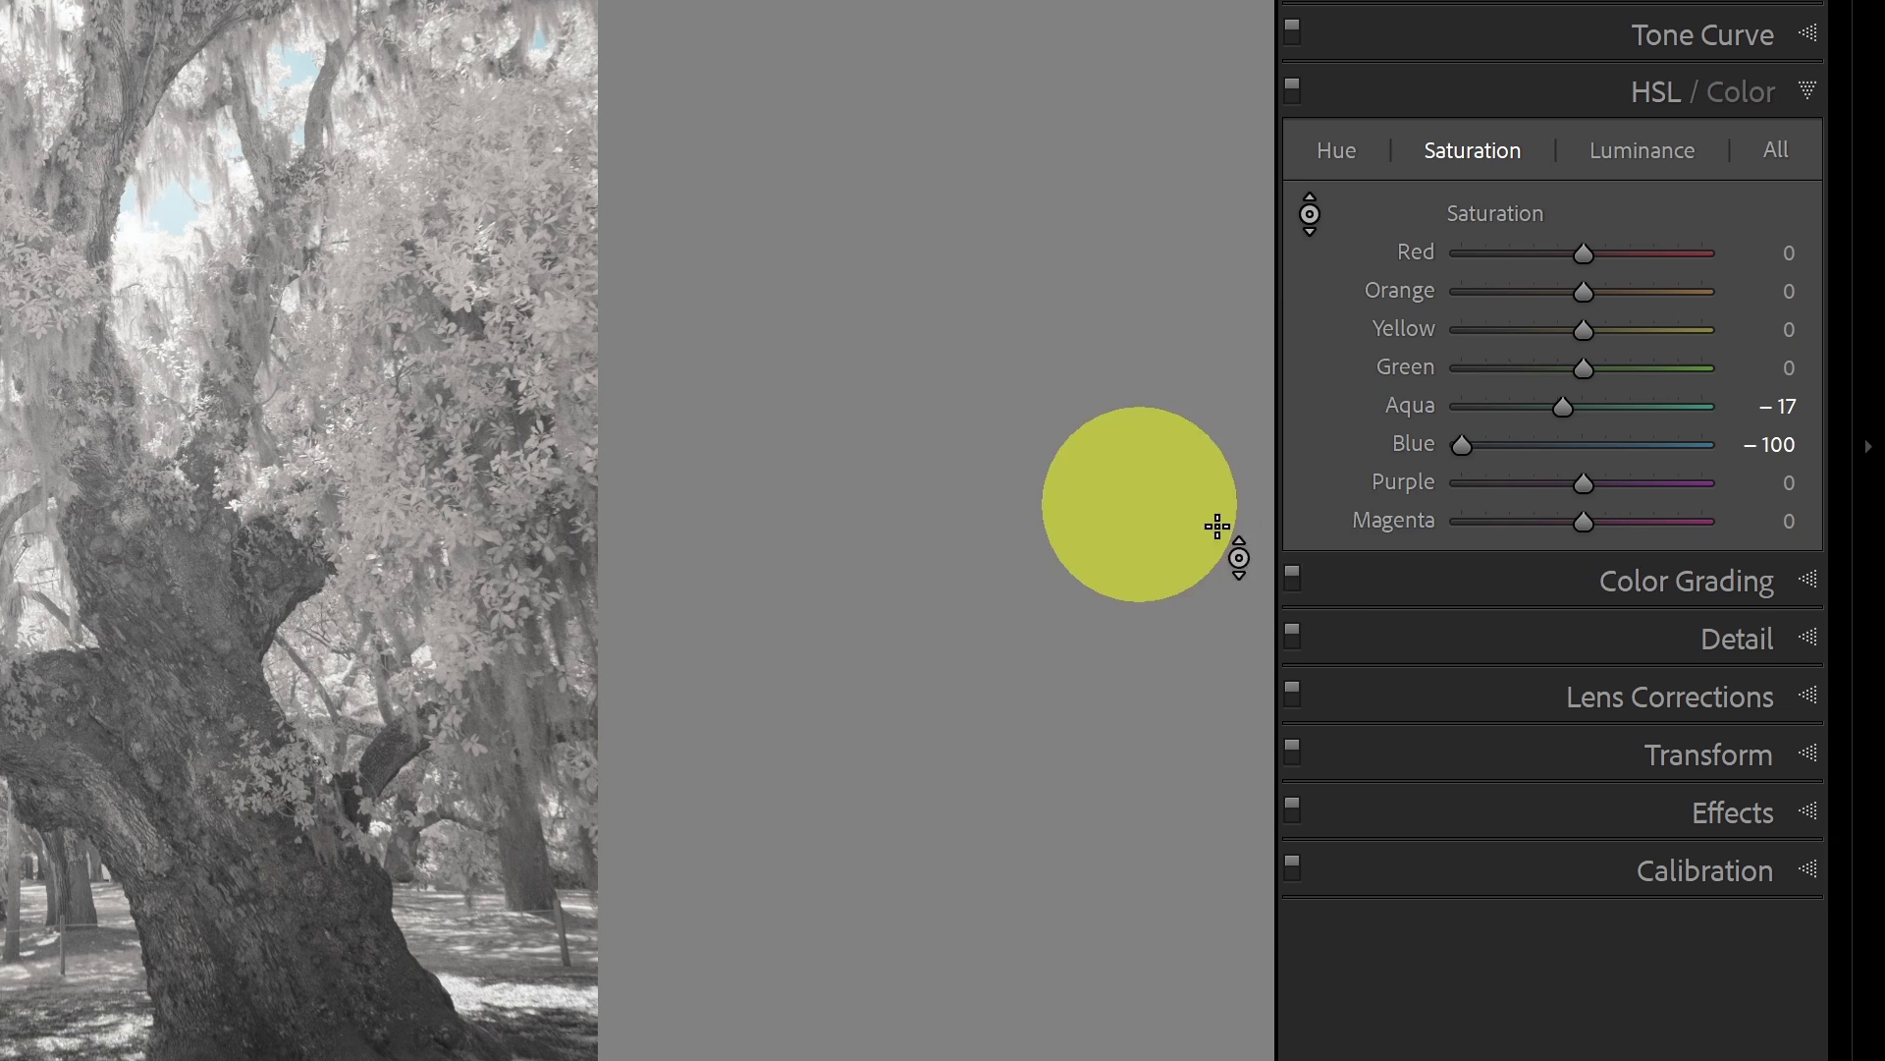
Drop the Aqua saturation slider to -100 so the foliage turns white.
click(1459, 446)
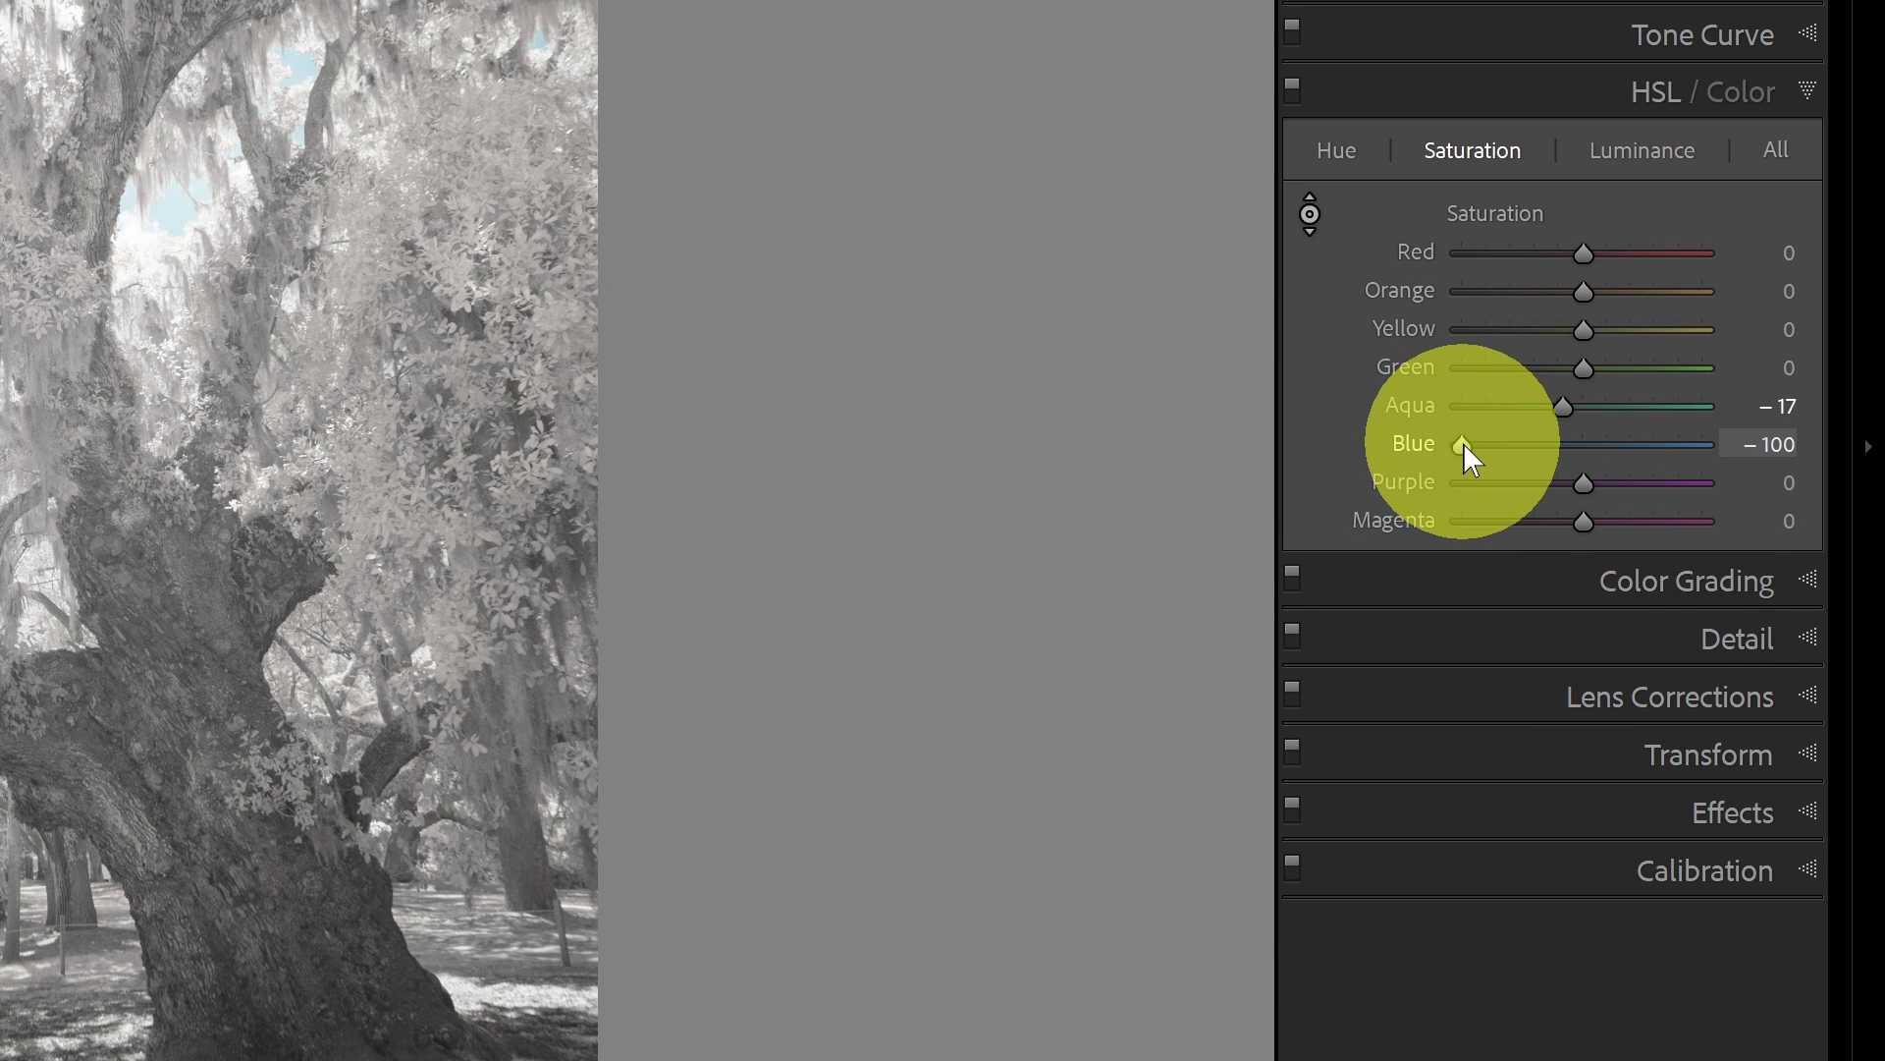
click(1562, 405)
drag(1563, 411, 1273, 427)
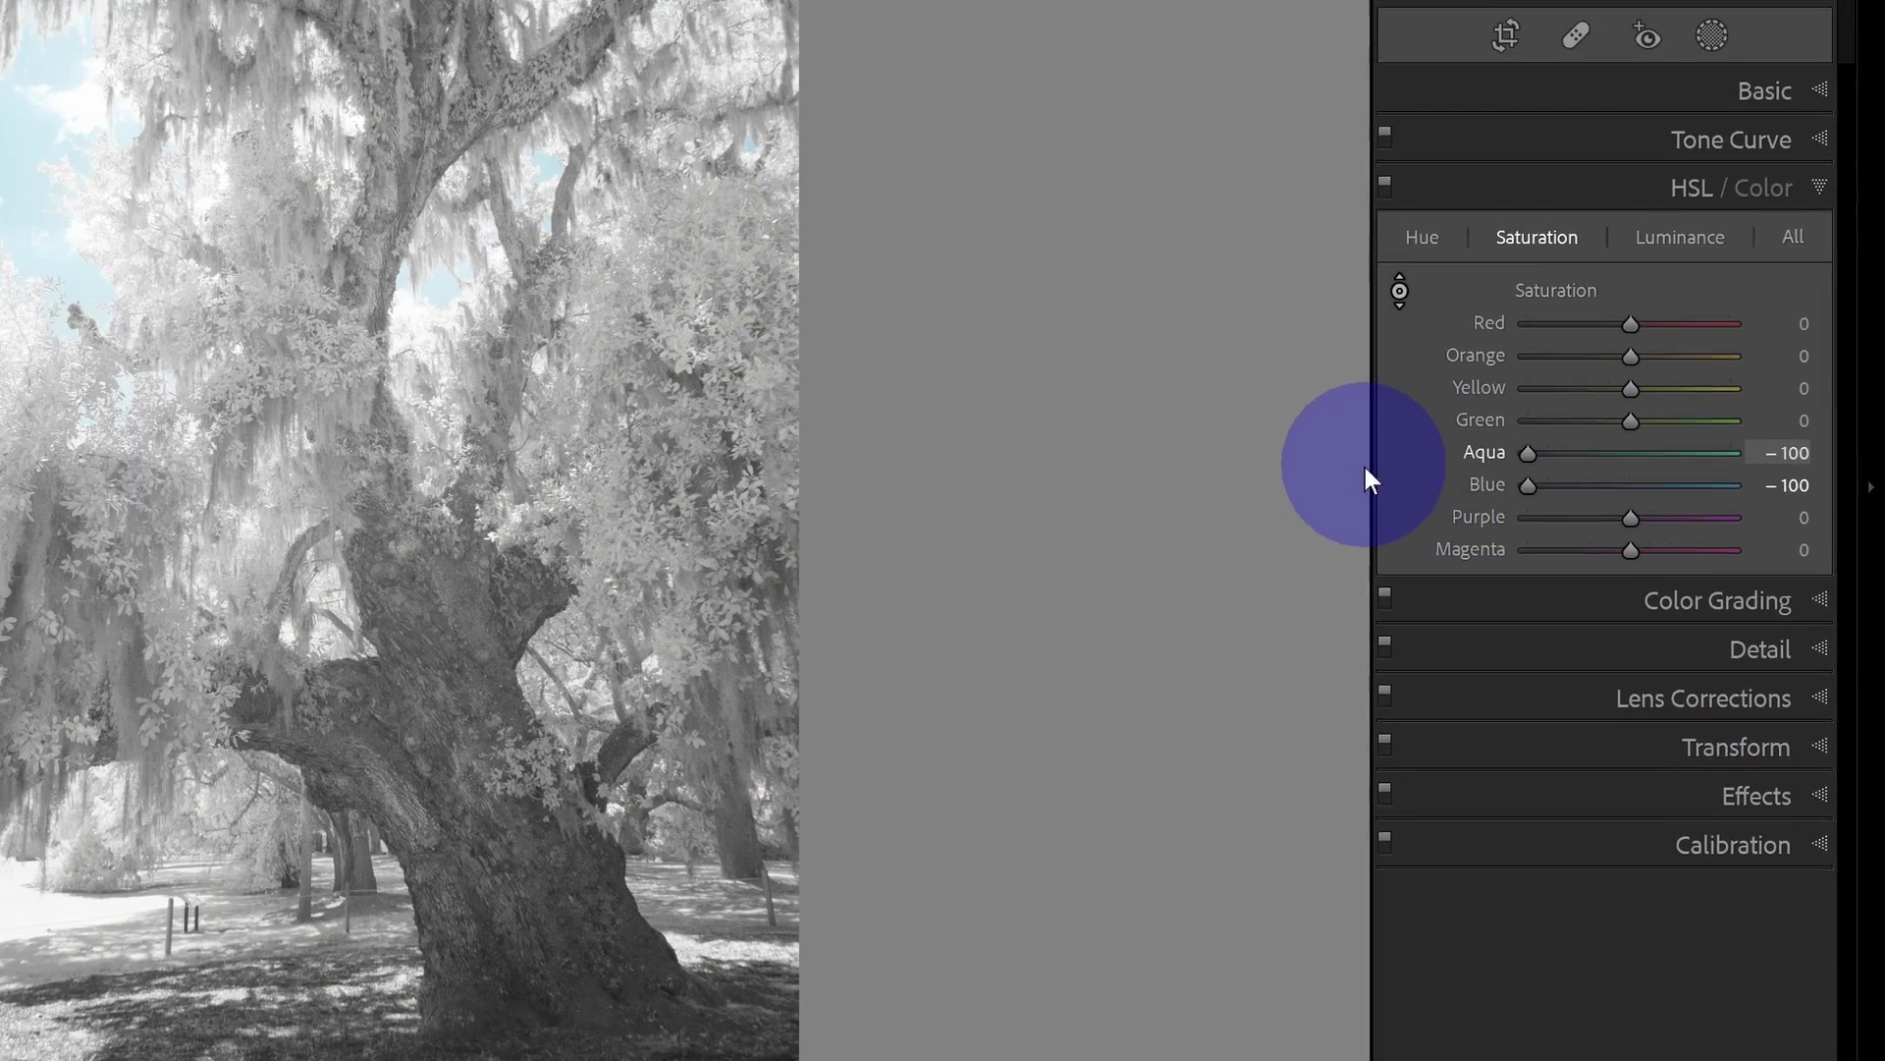
drag(1364, 468, 1378, 474)
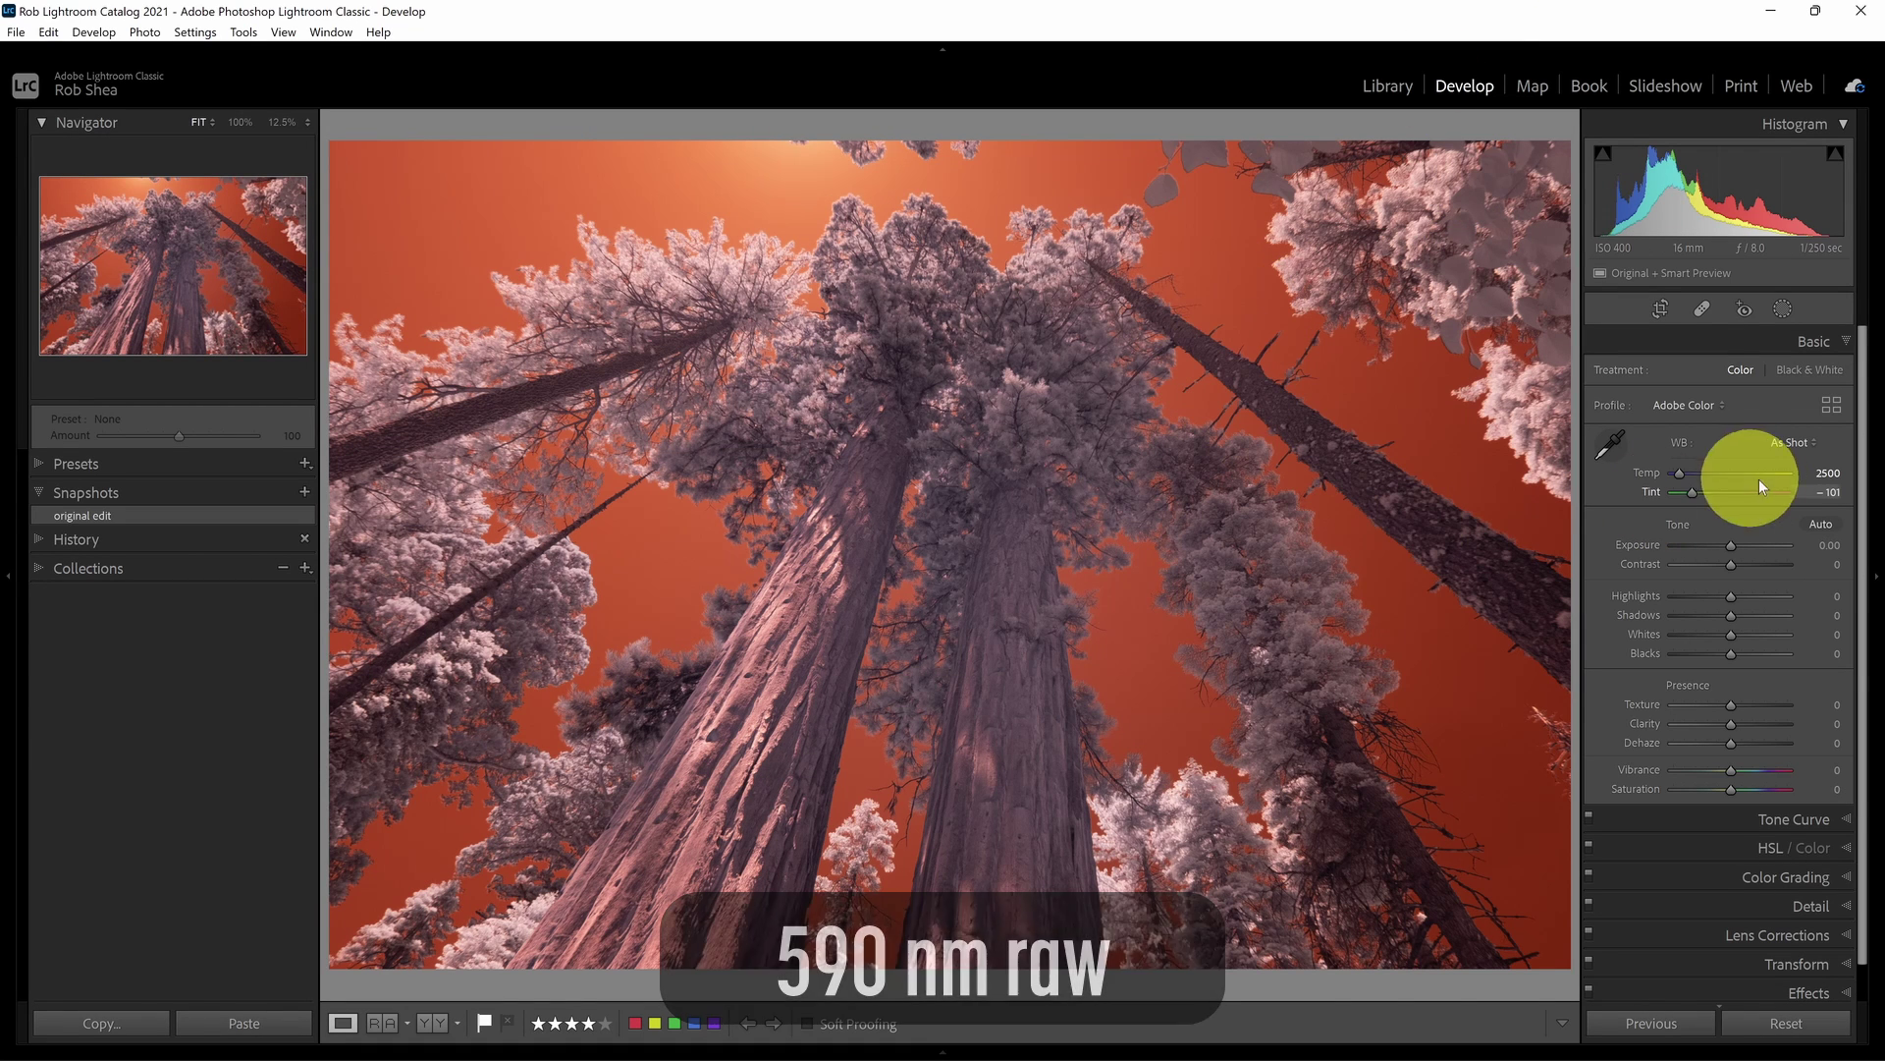
Try the Infrared Temp -100 profile, white-balance on the tree trunk, then lower Temp.
click(1715, 407)
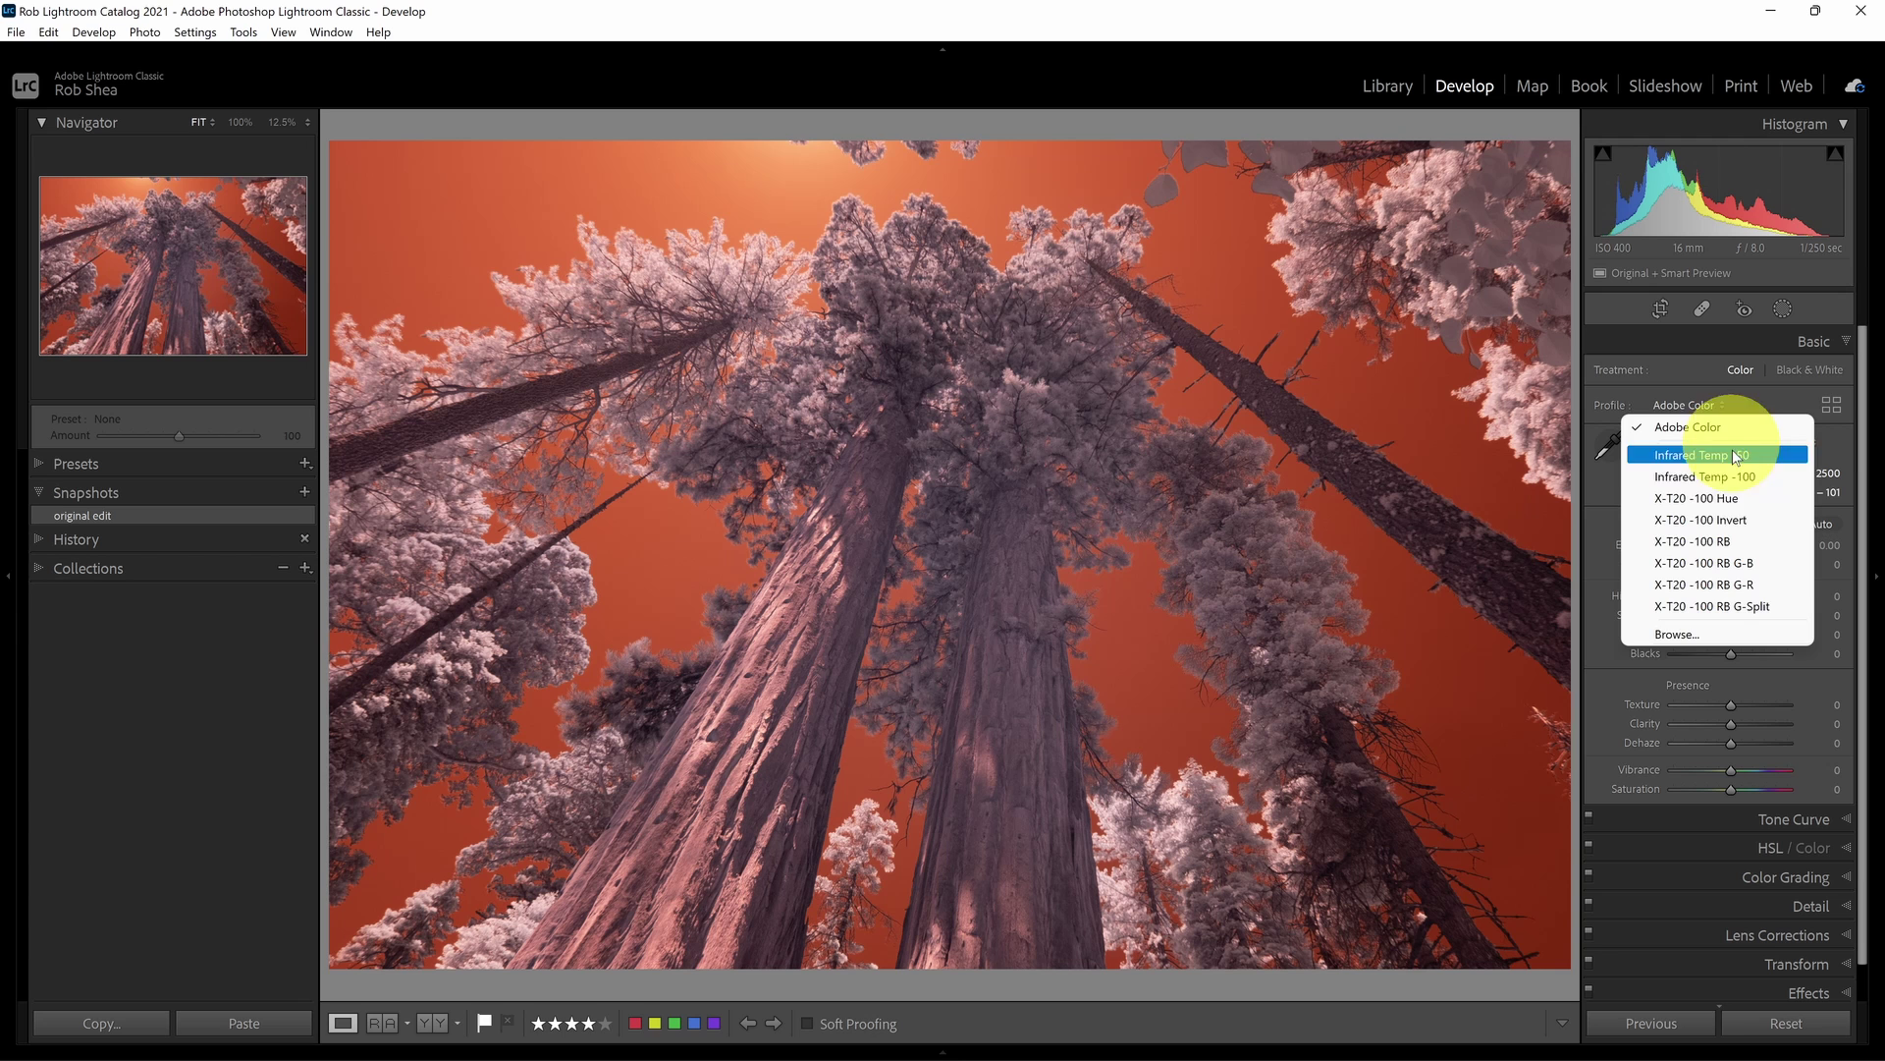
click(1723, 478)
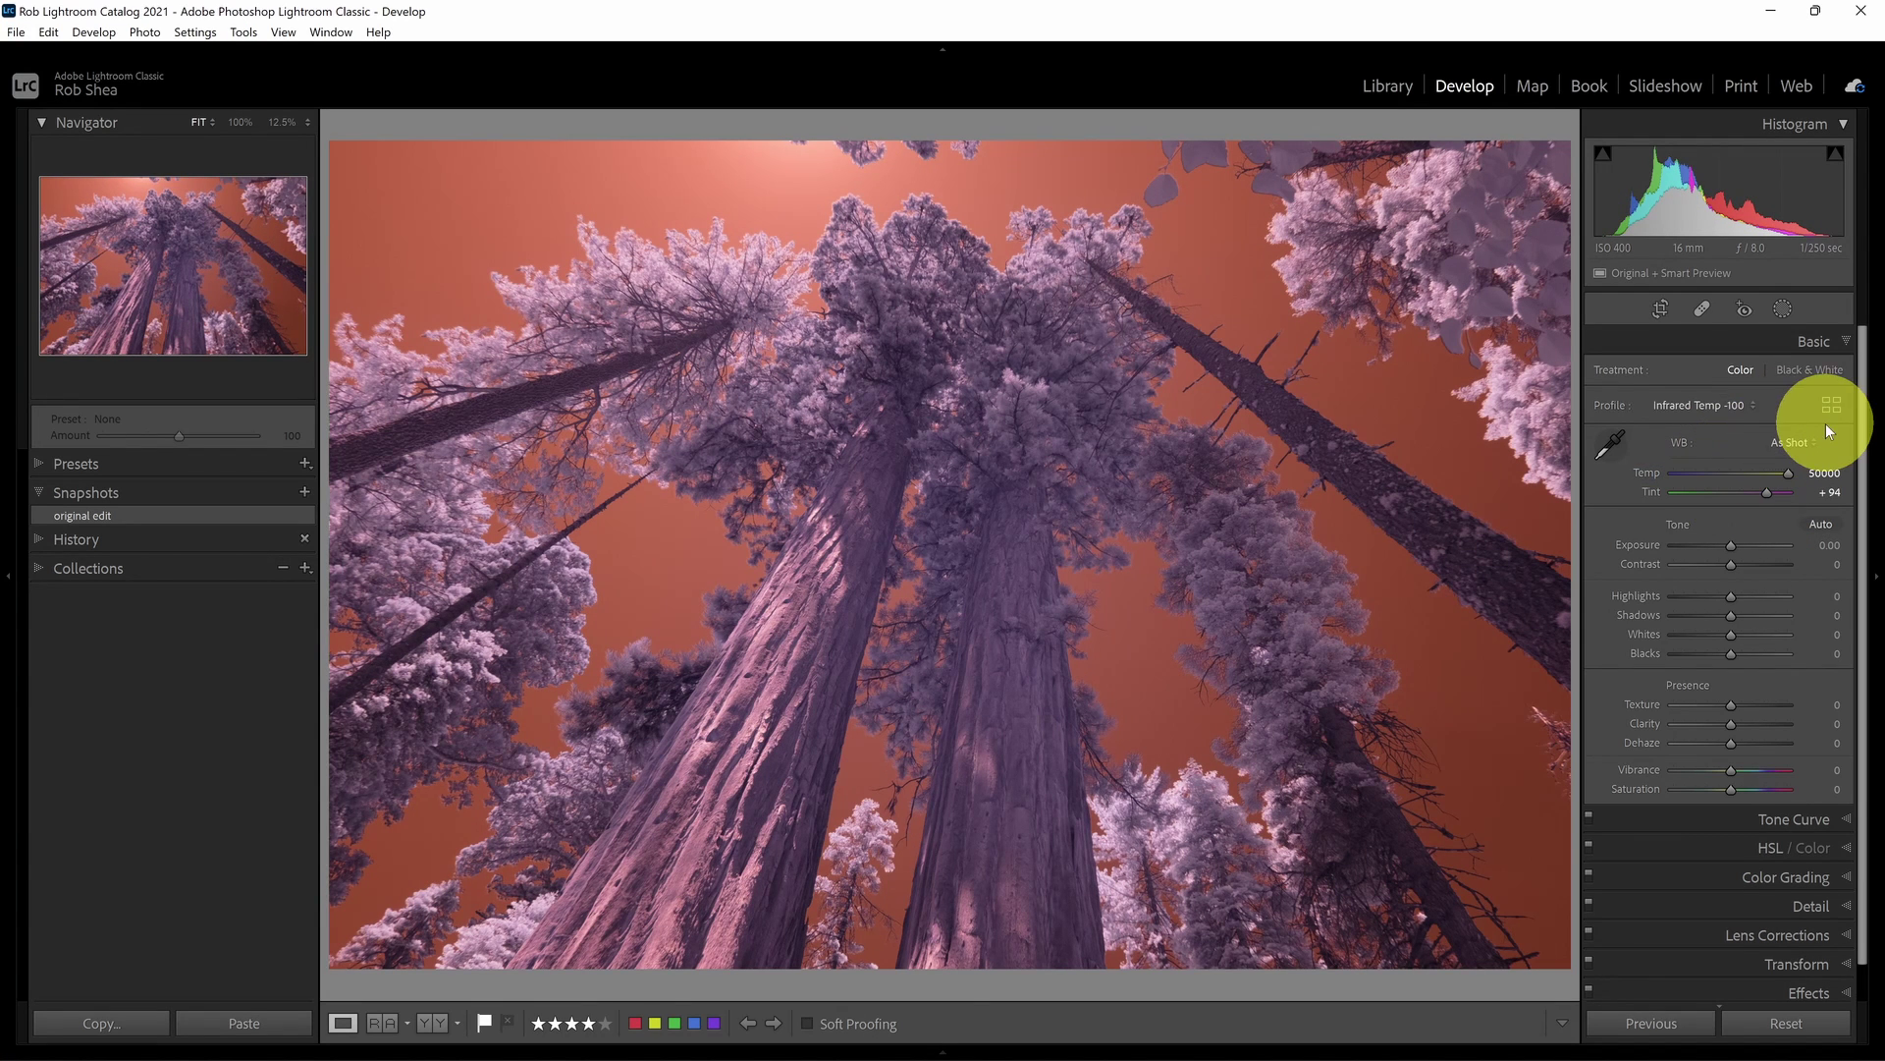
click(1629, 444)
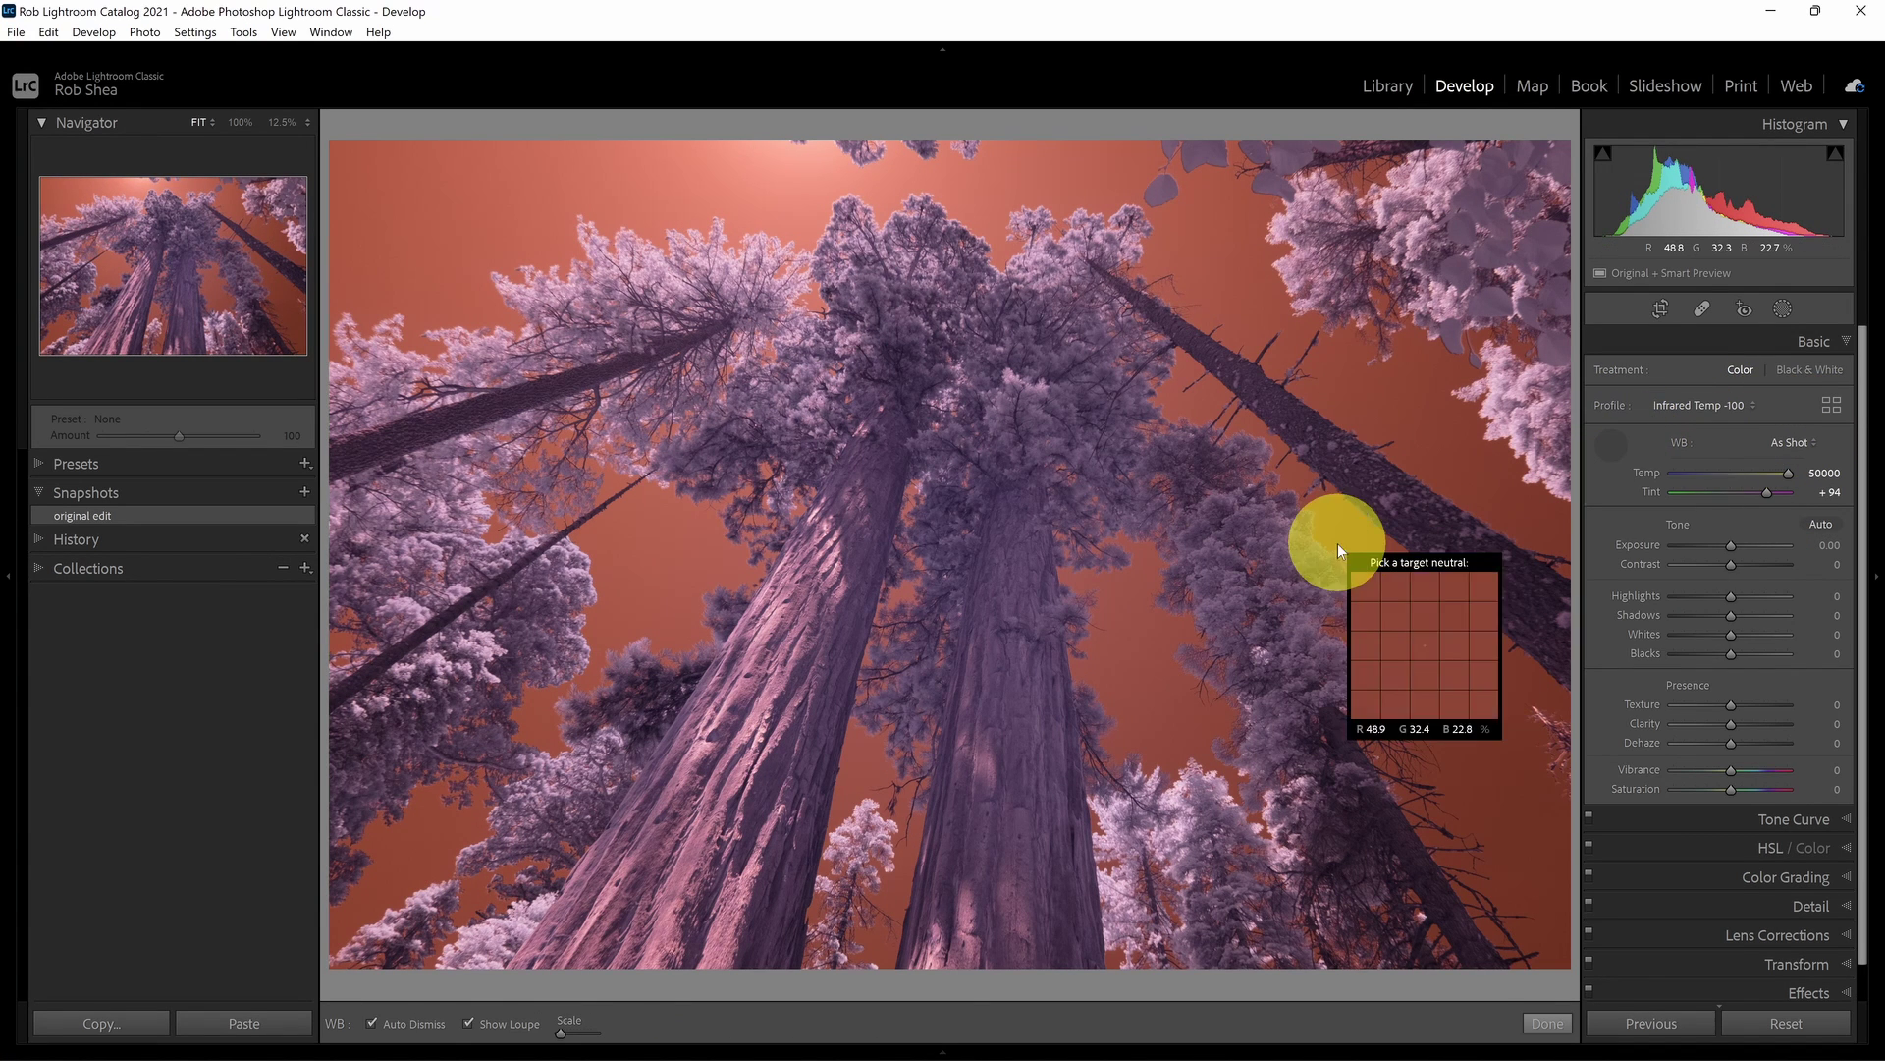
click(985, 821)
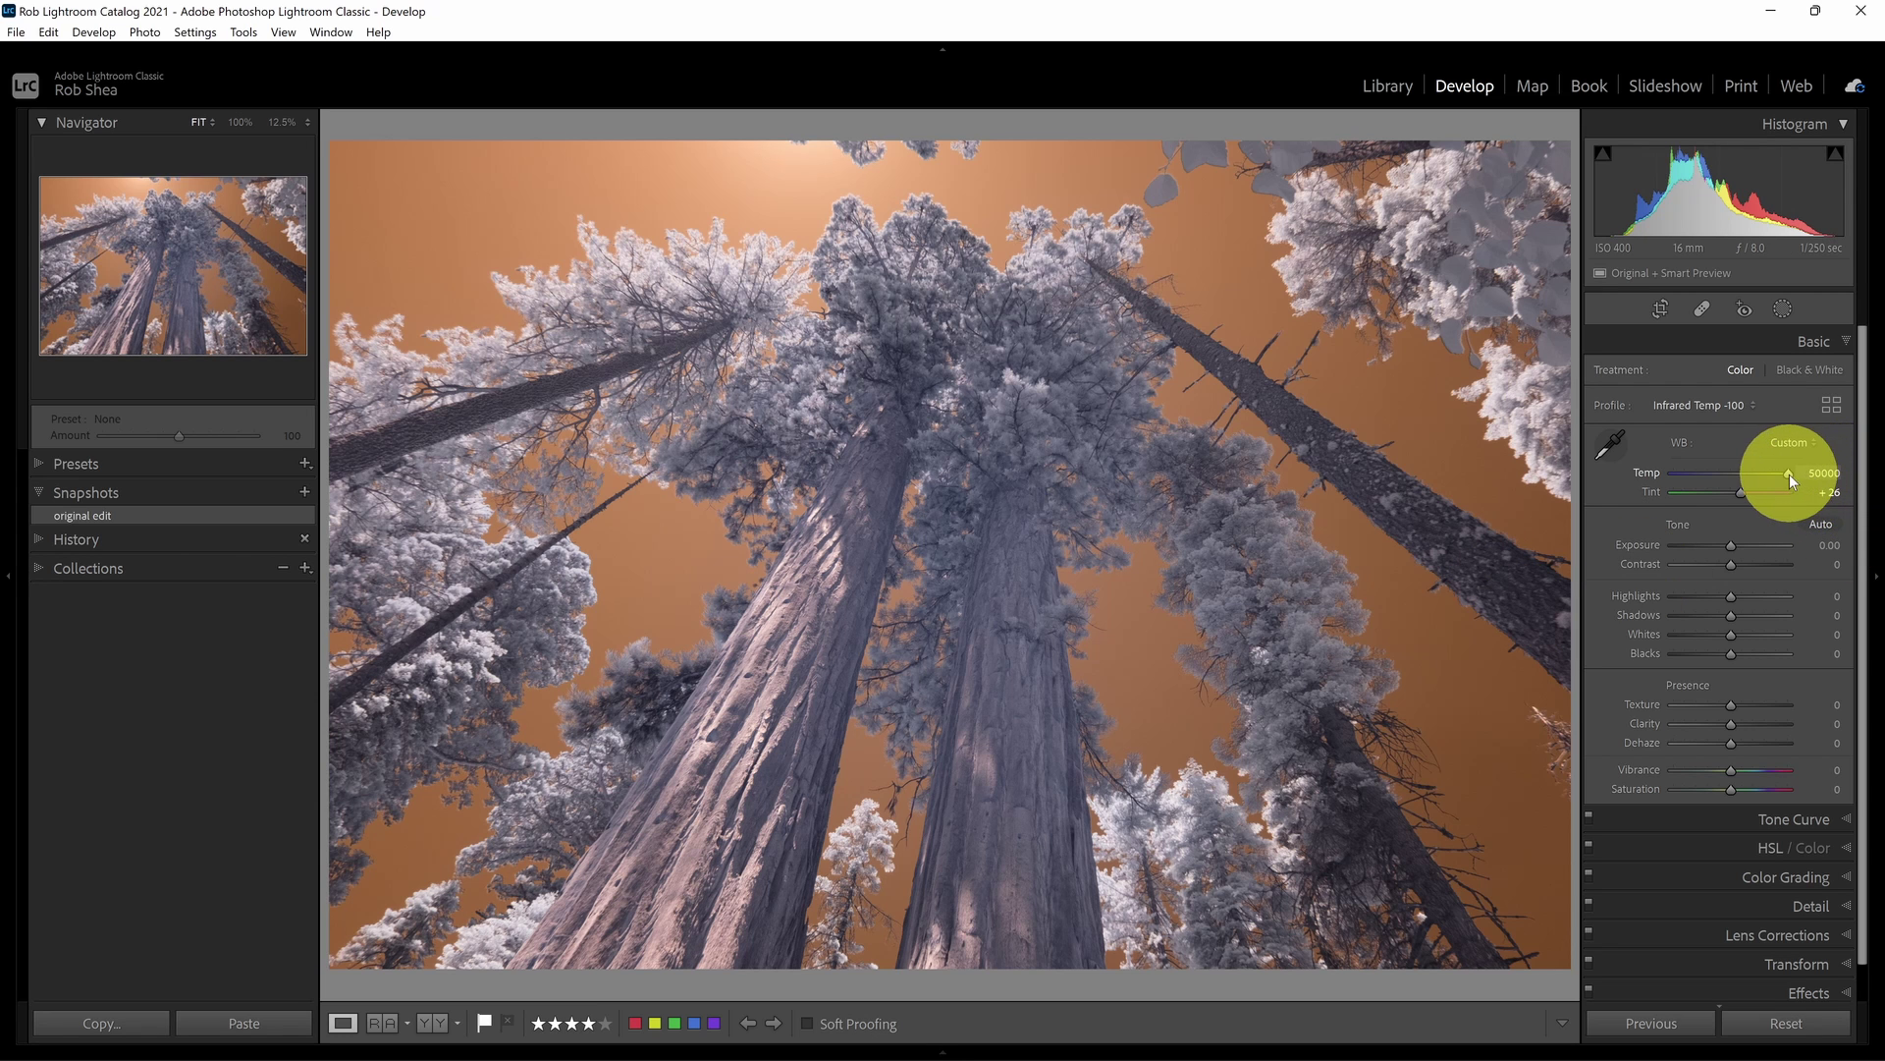
drag(1788, 473, 1736, 481)
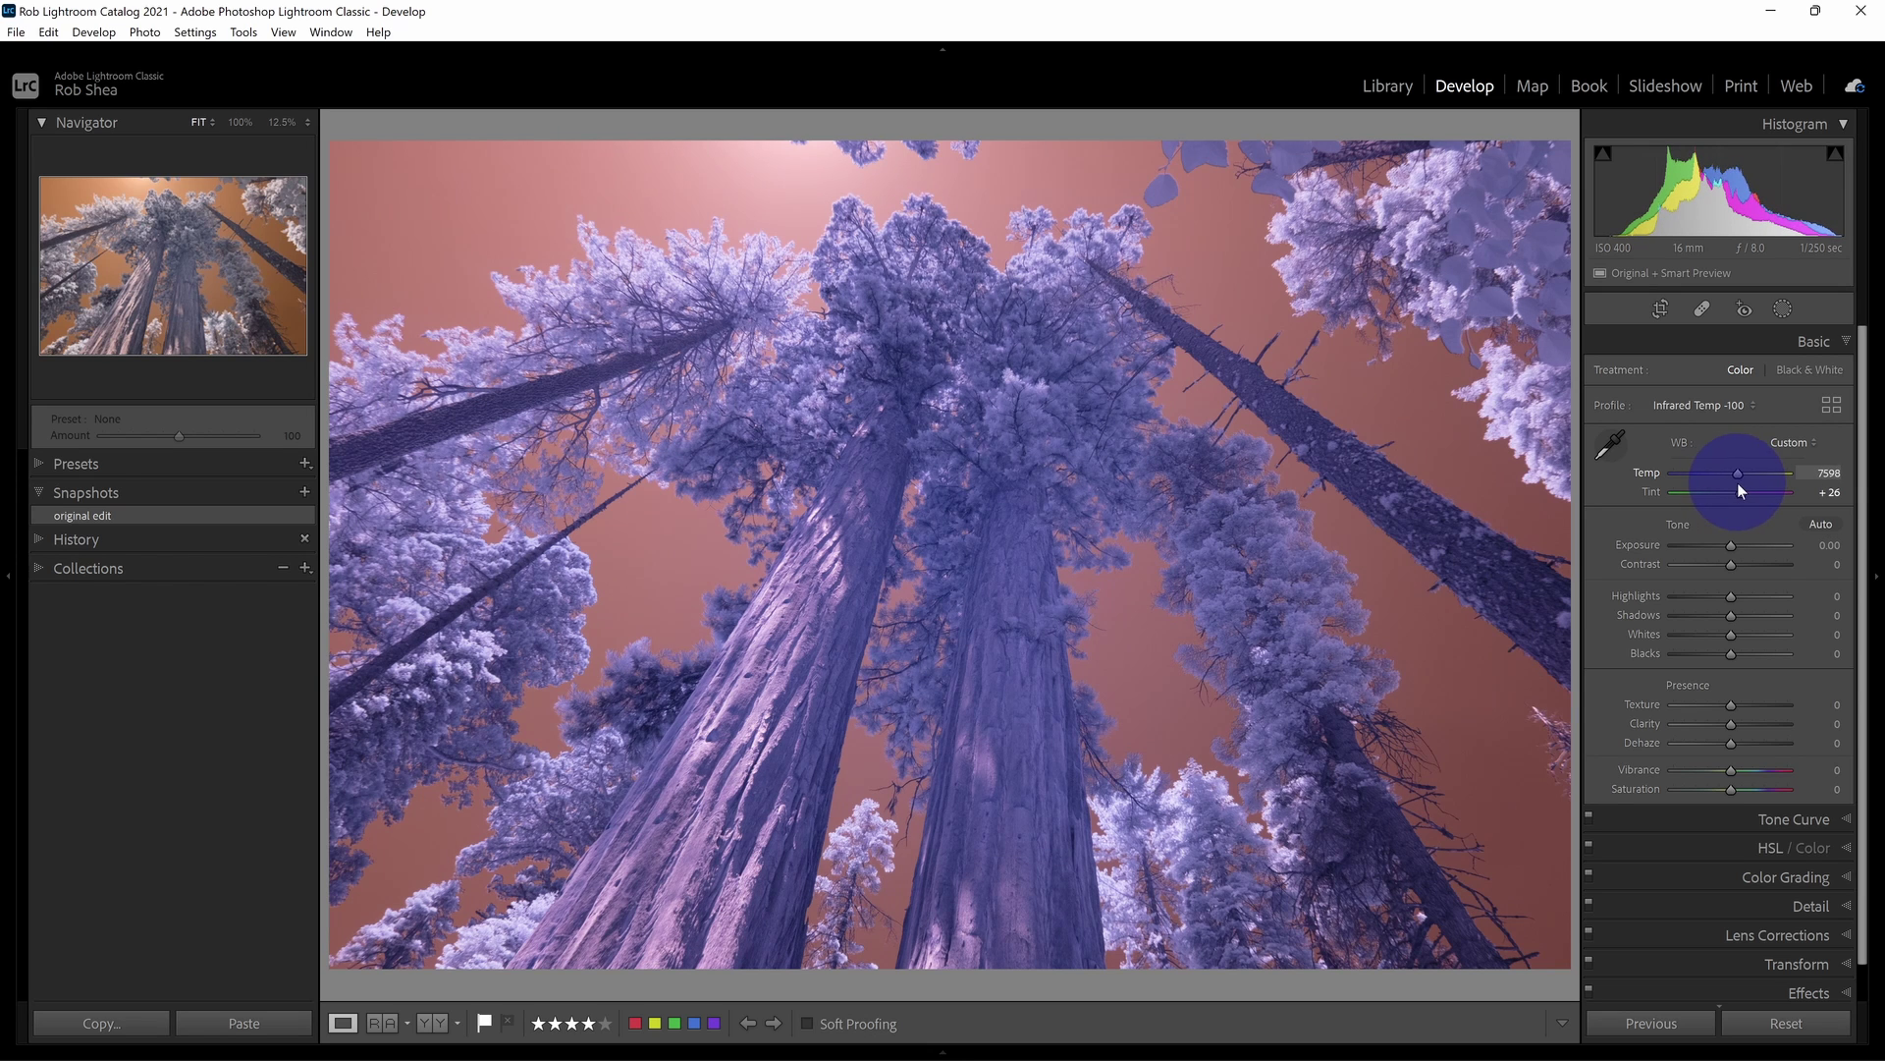
Switch to Infrared Temp -50, re-sample the trunk for white balance, and fine-tune Temp to about 5162.
click(1748, 412)
click(1738, 430)
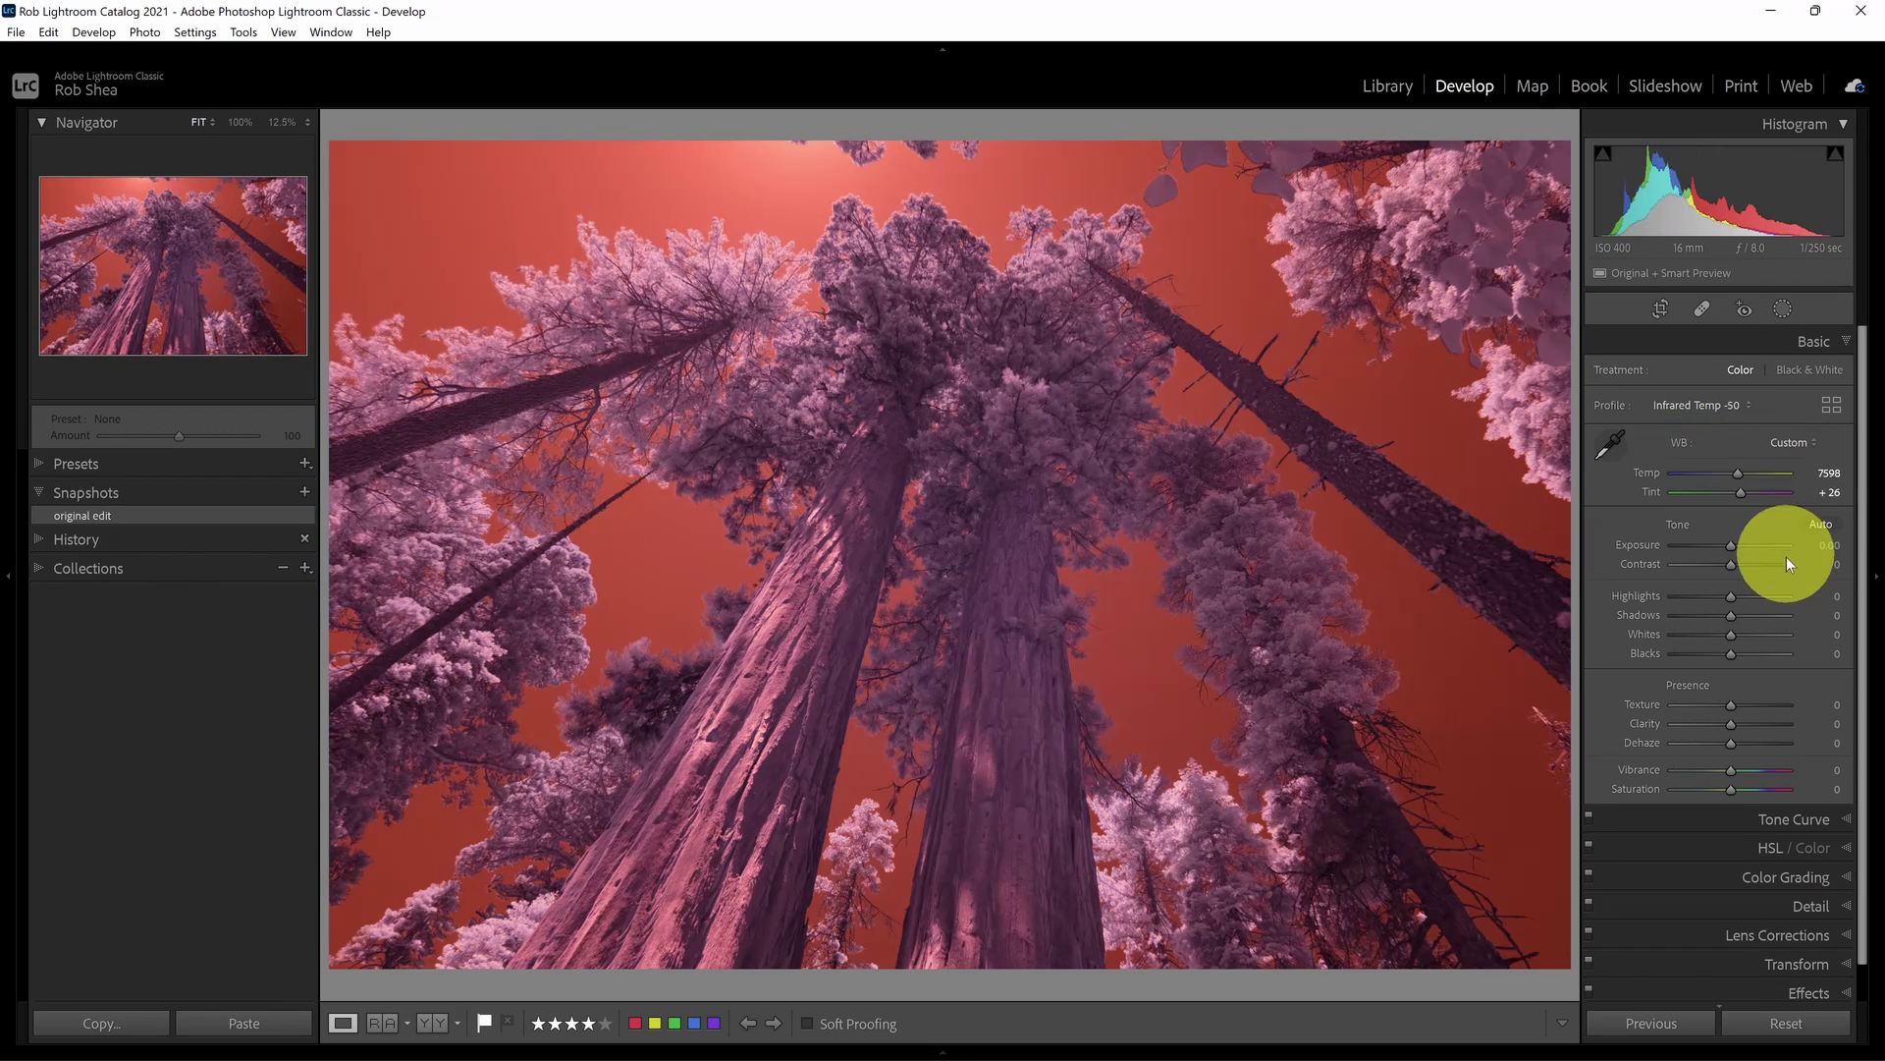
click(1612, 445)
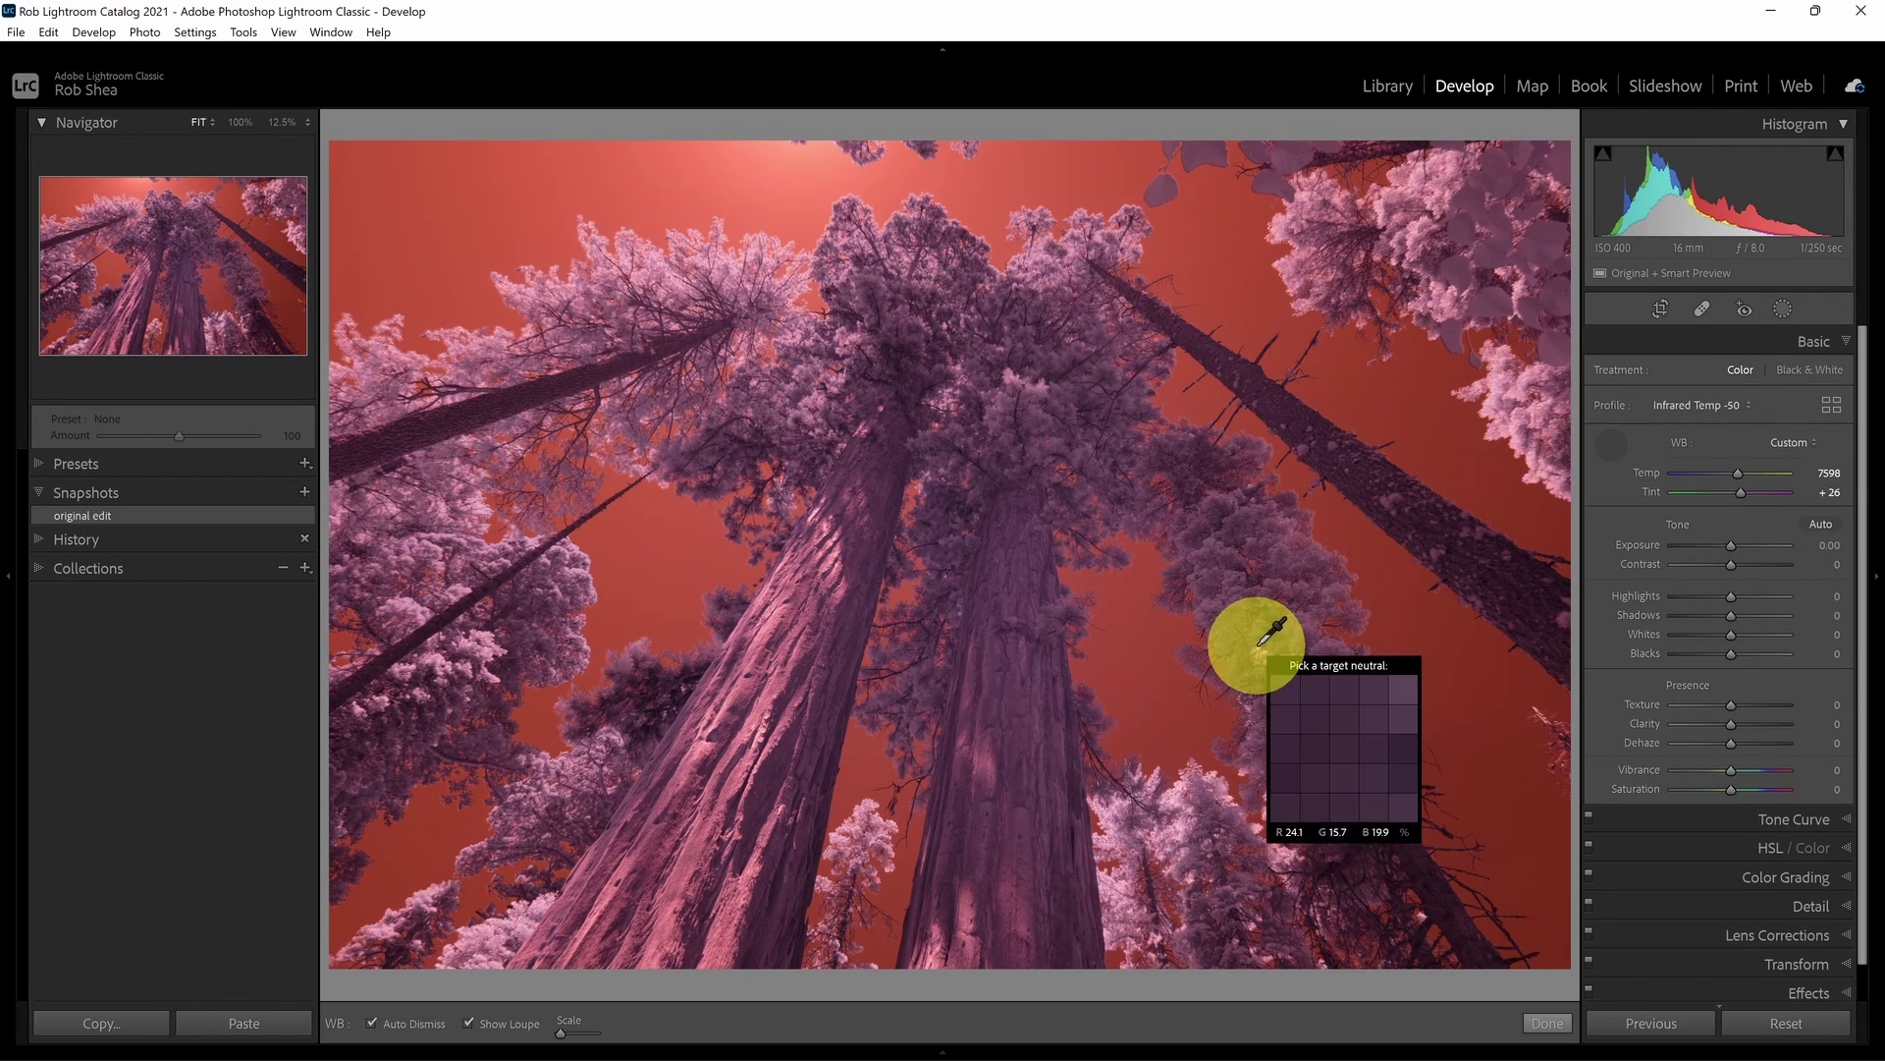
click(1022, 724)
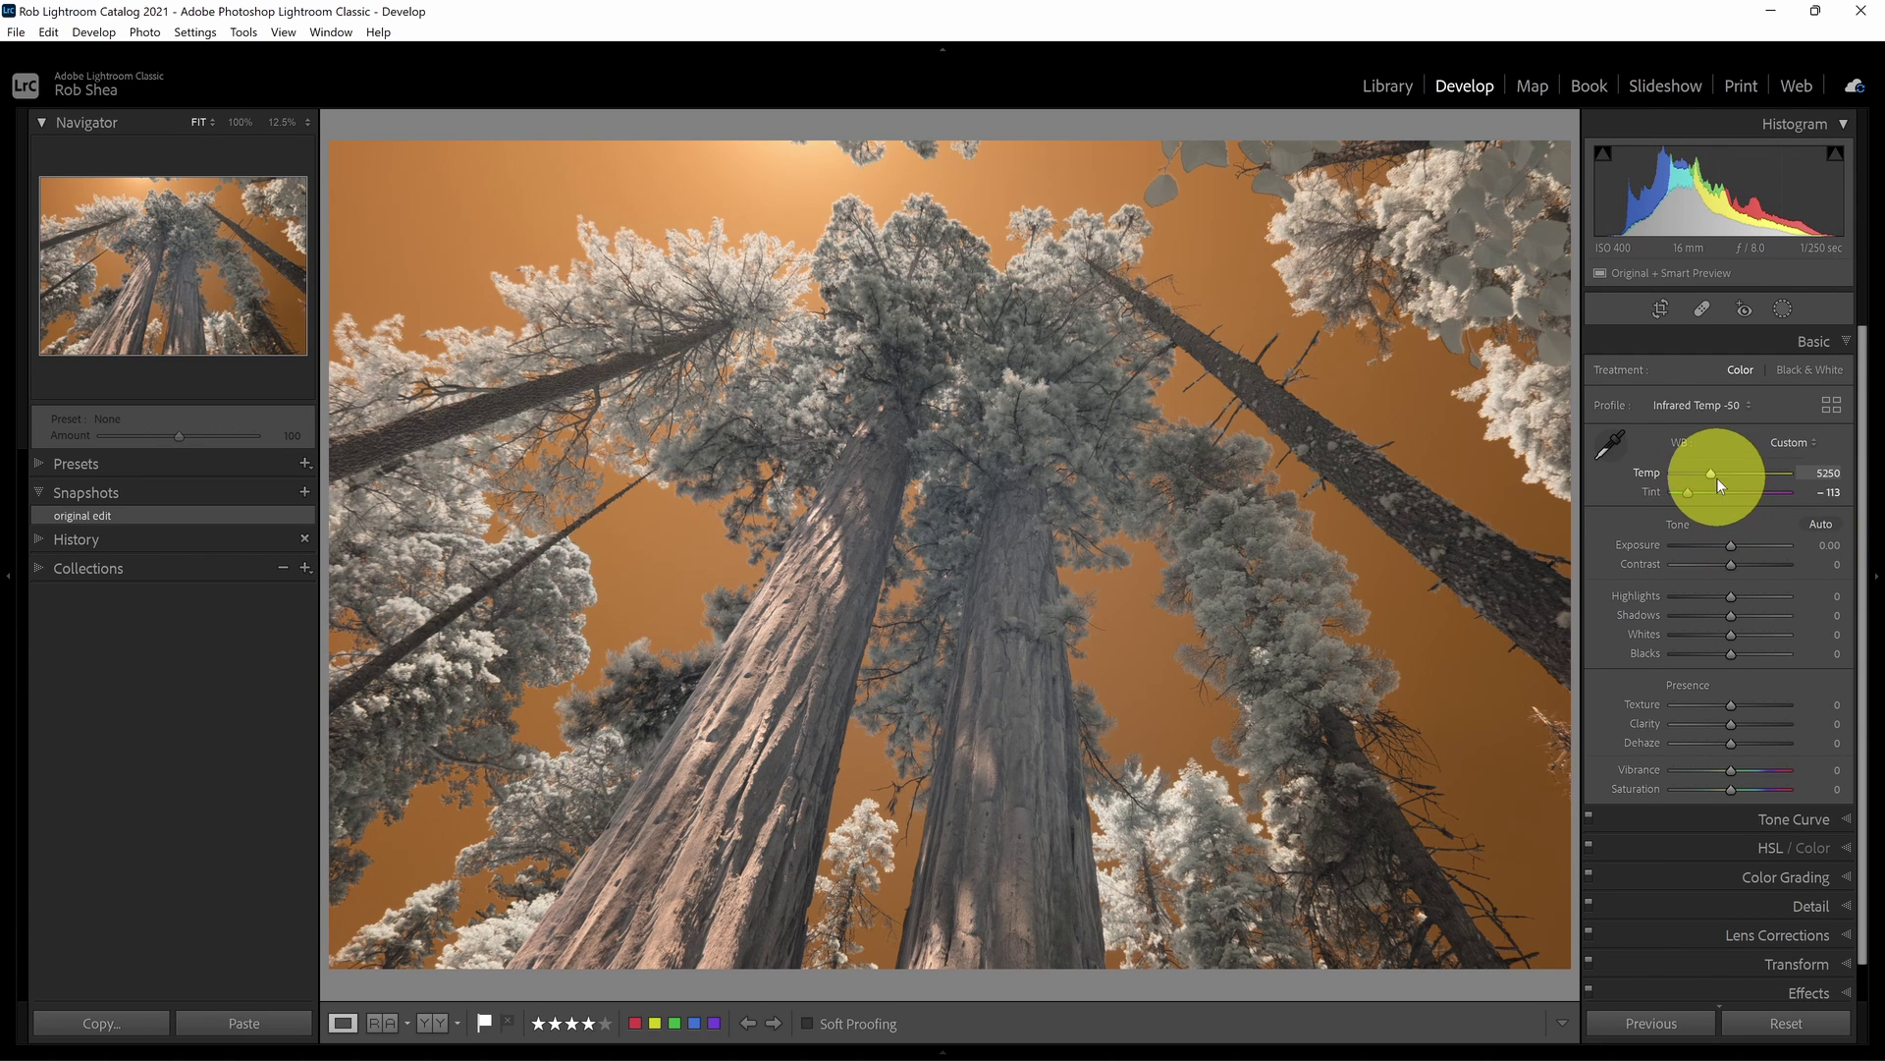
mouse_move(1709, 475)
mouse_down()
mouse_move(1735, 486)
mouse_move(1693, 489)
mouse_move(1713, 493)
mouse_up()
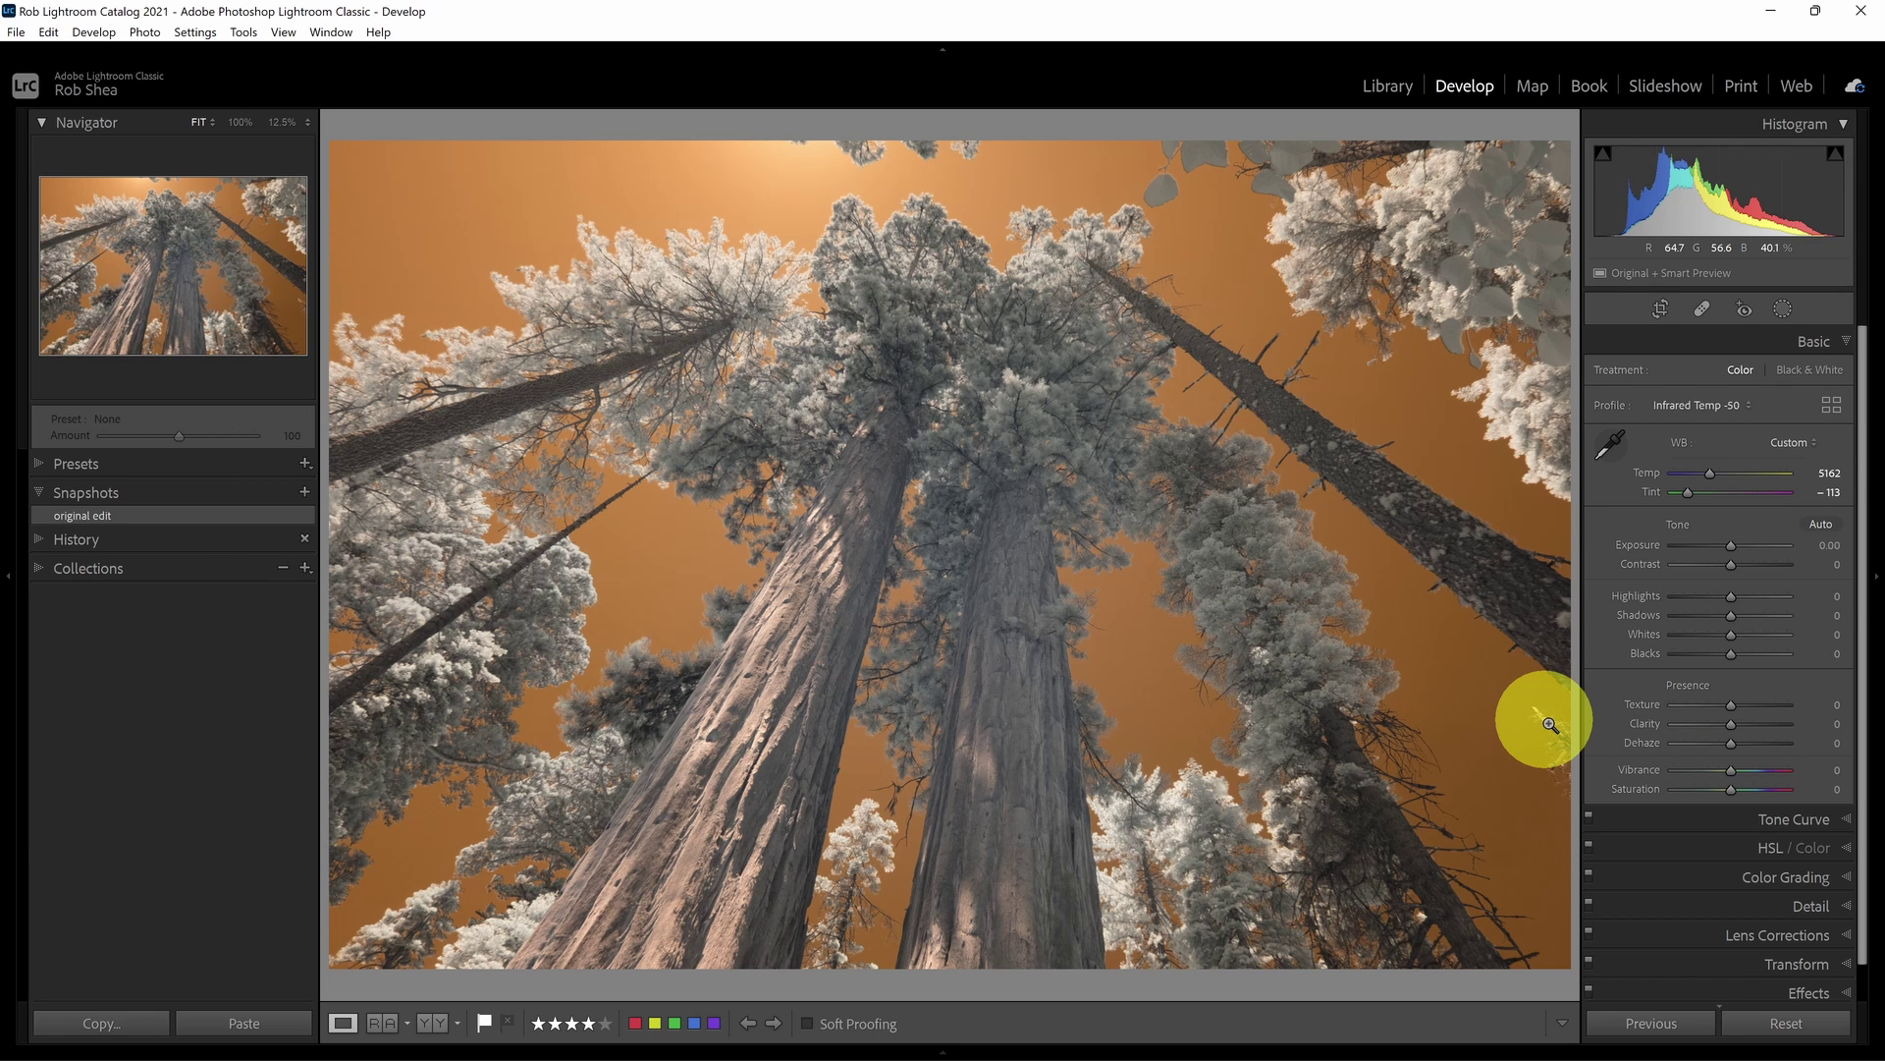
Apply the X-T20 -50 Invert profile from the IR Color Swap group in the Profile Browser.
click(1833, 404)
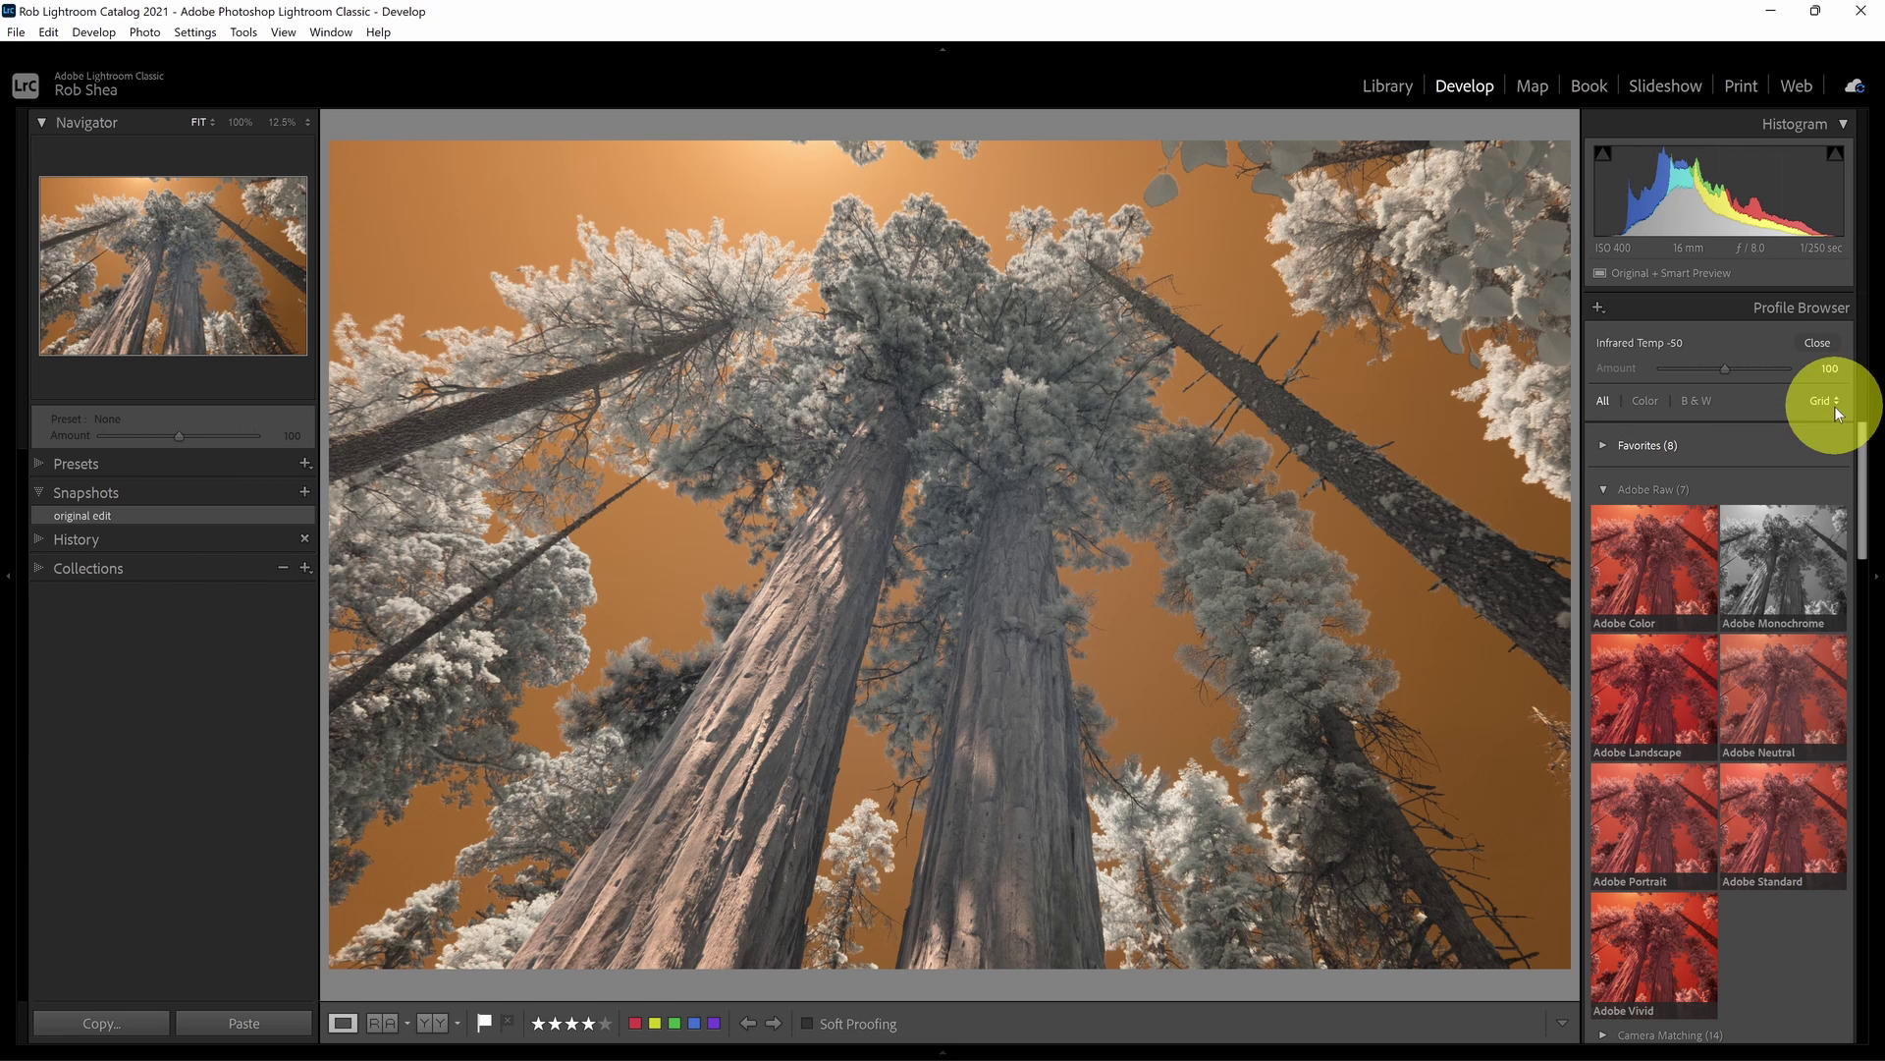
click(1662, 490)
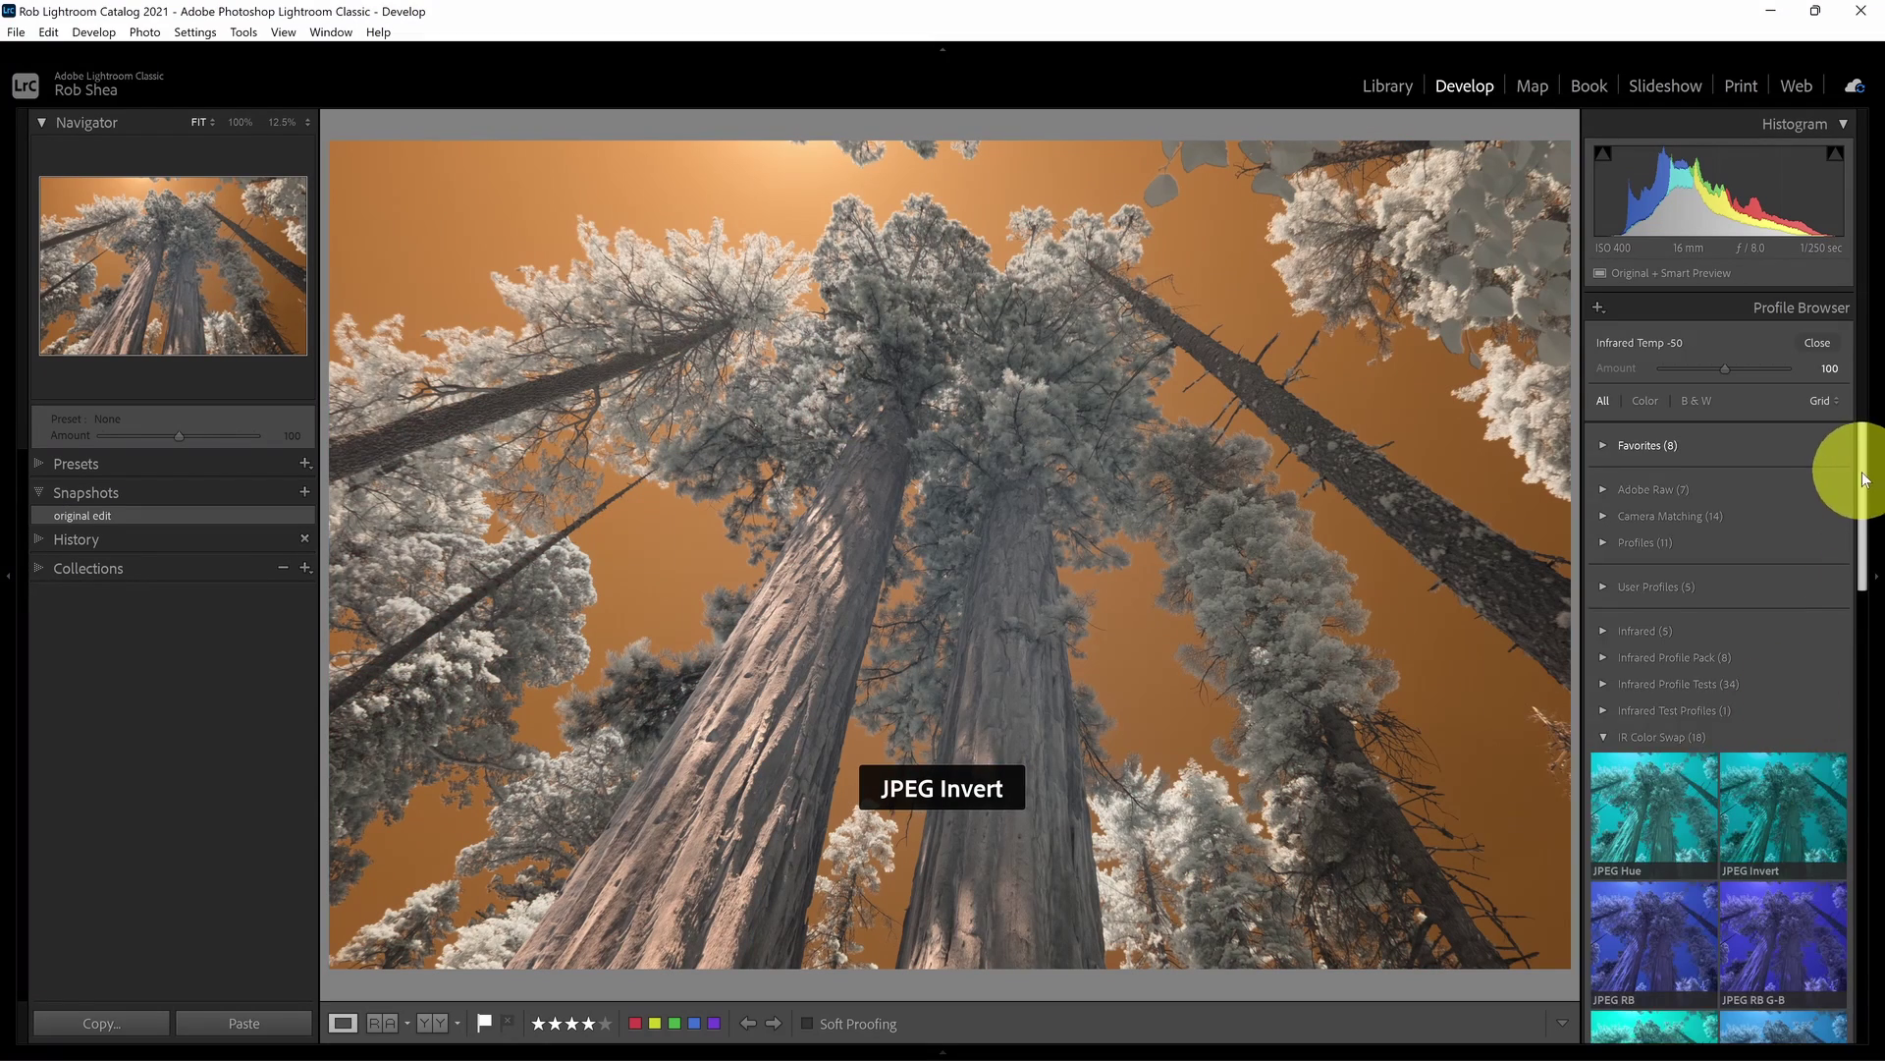
drag(1859, 467, 1866, 638)
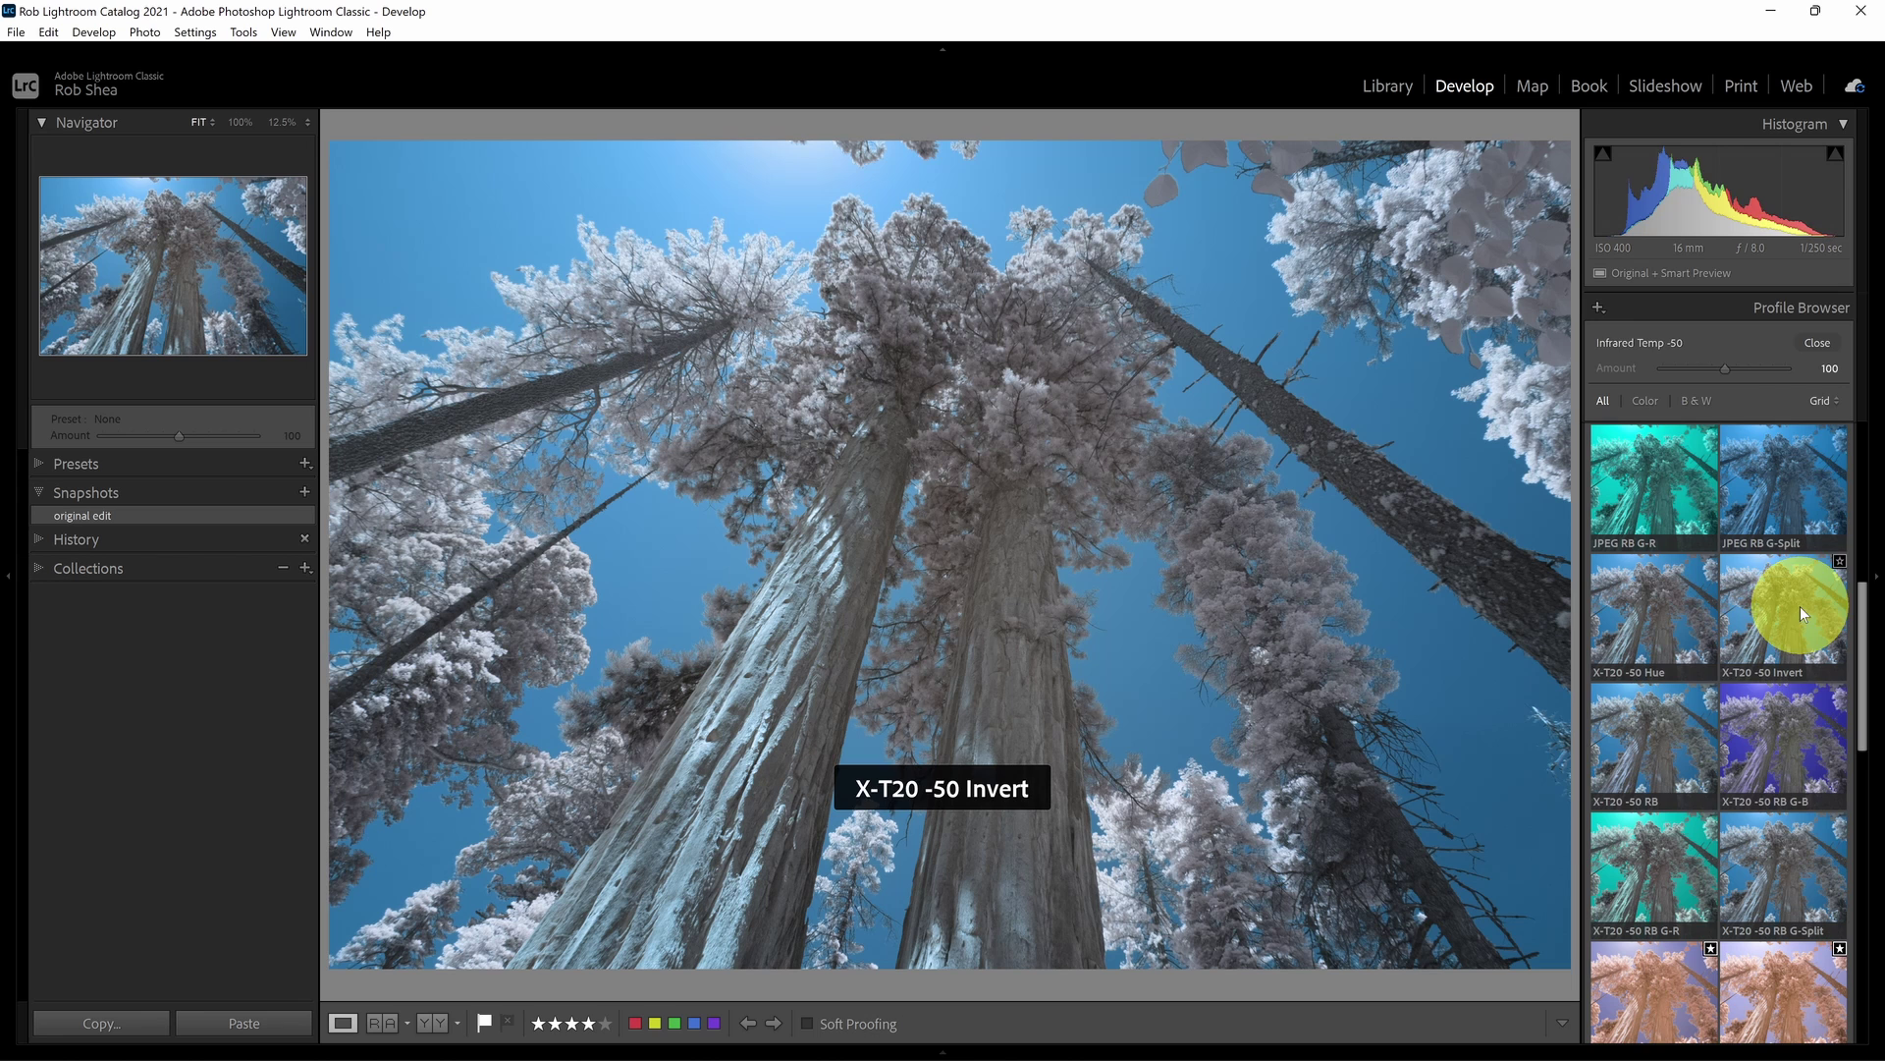
click(1800, 604)
click(1814, 344)
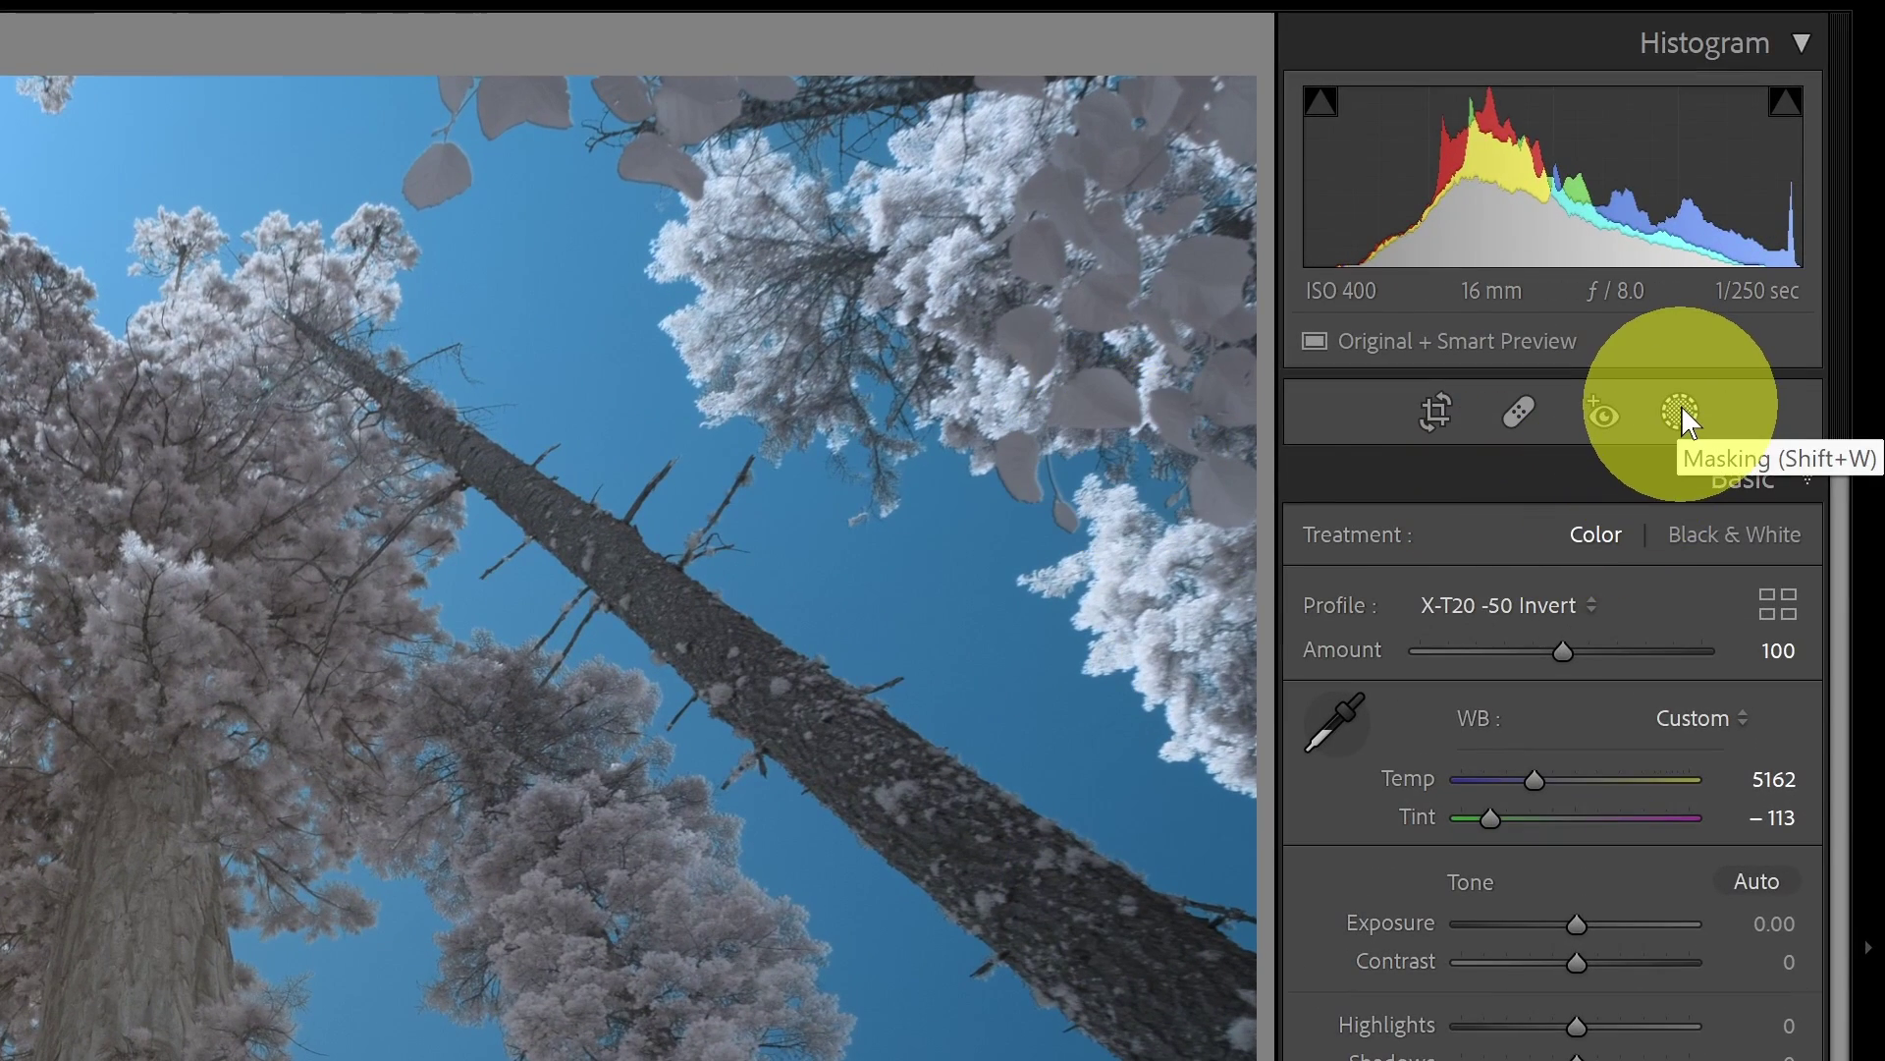
Add a Color Range mask sampled from a box dragged over the pale redwood foliage.
click(1681, 411)
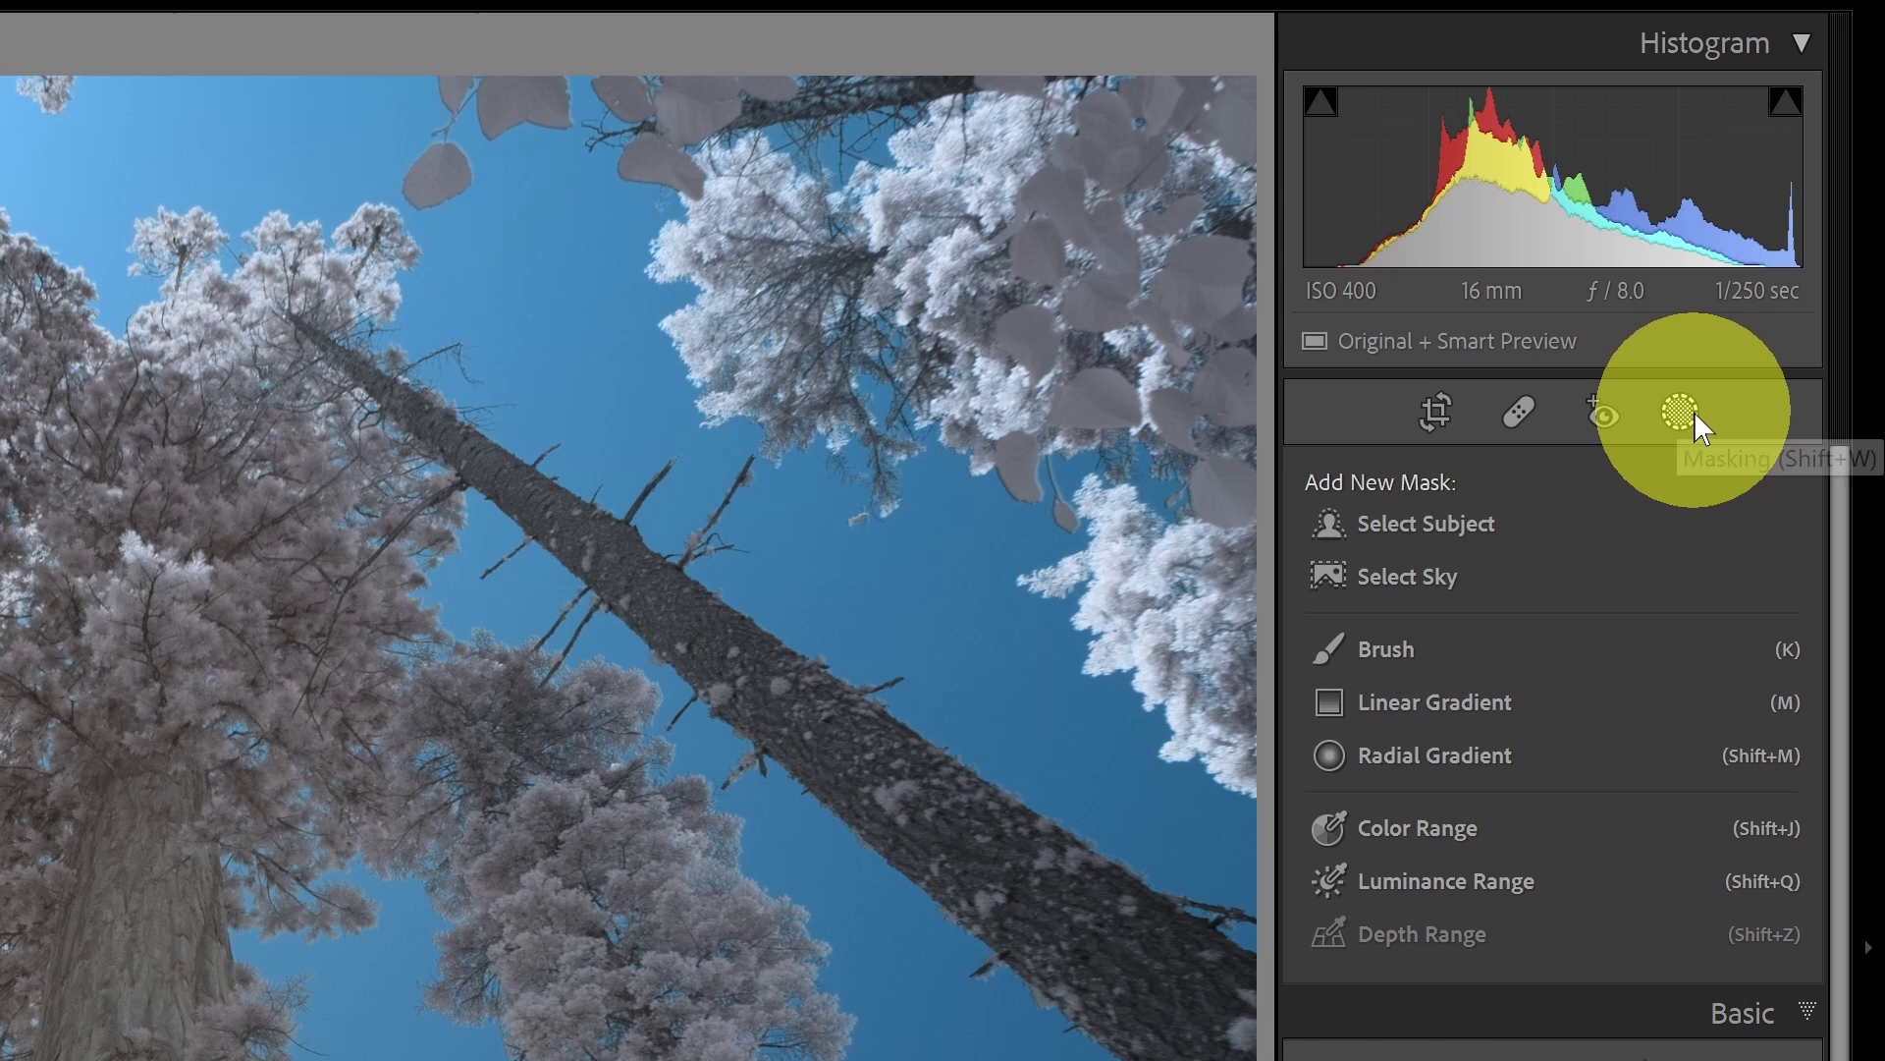
click(1414, 833)
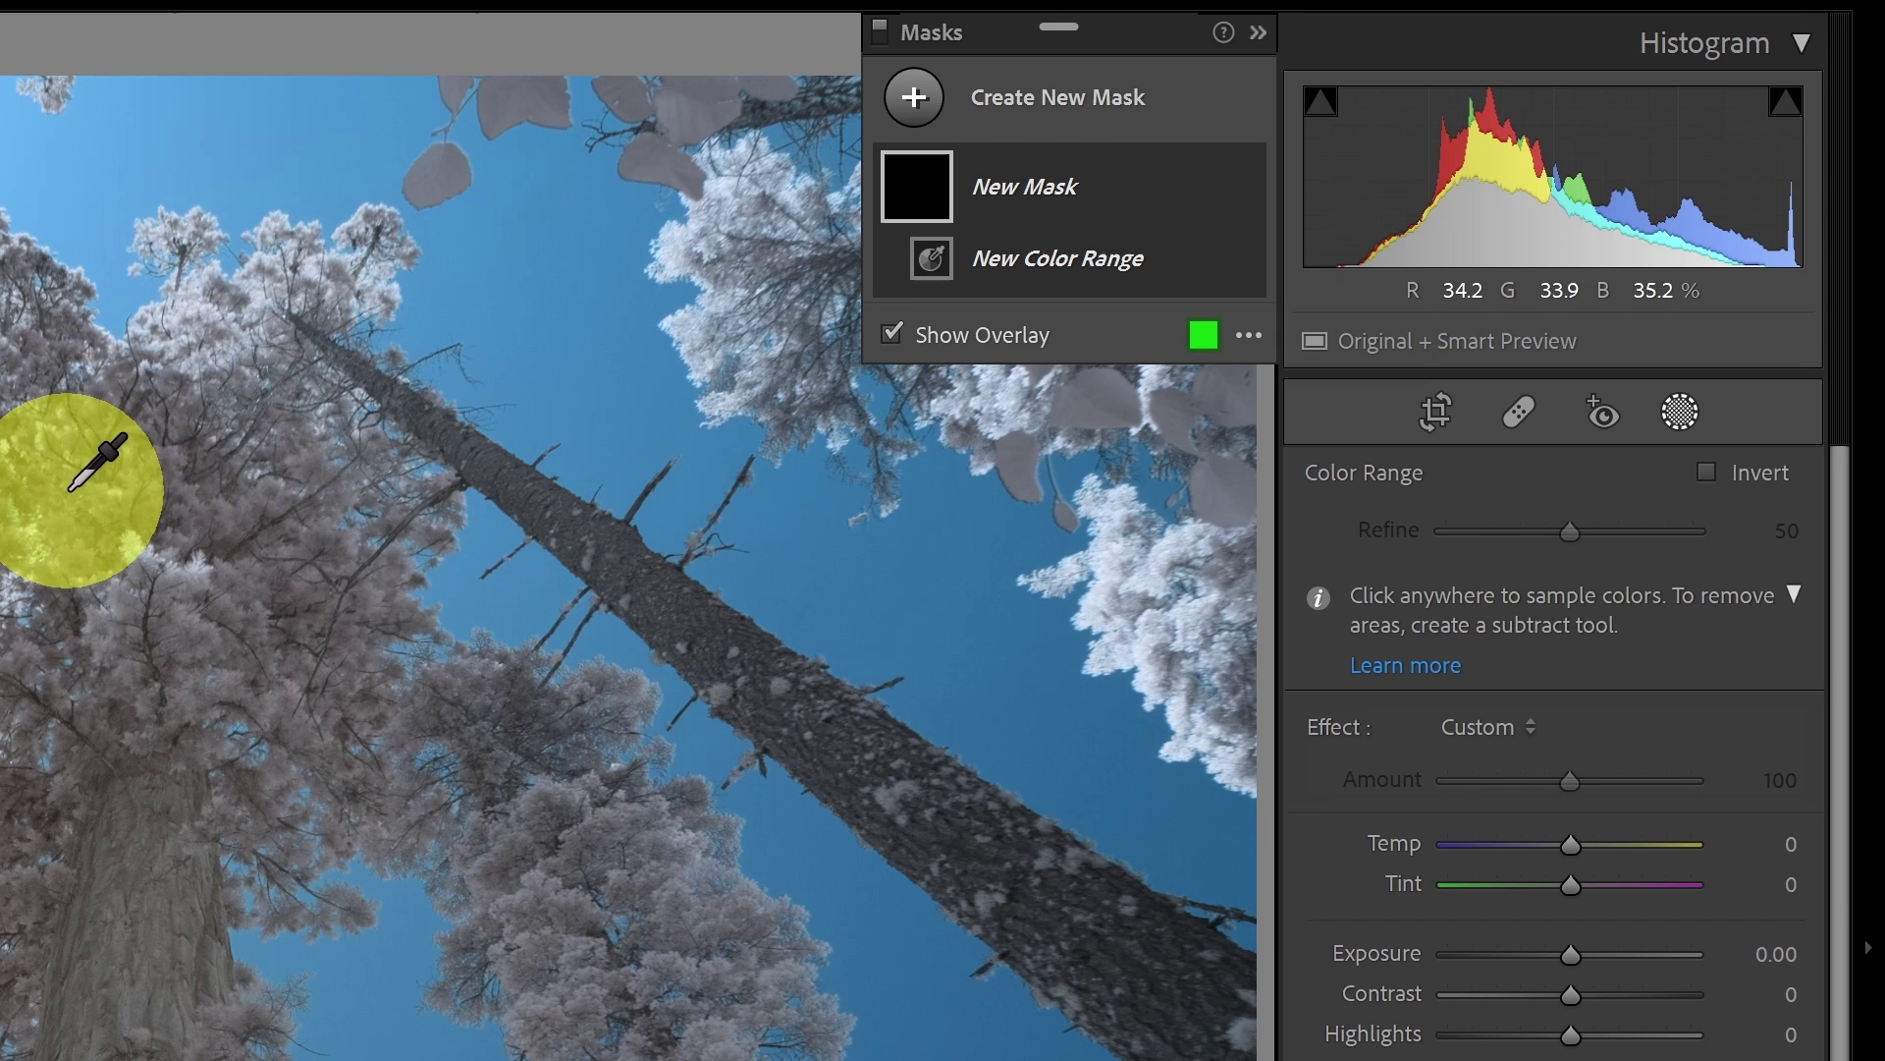
drag(69, 490, 304, 653)
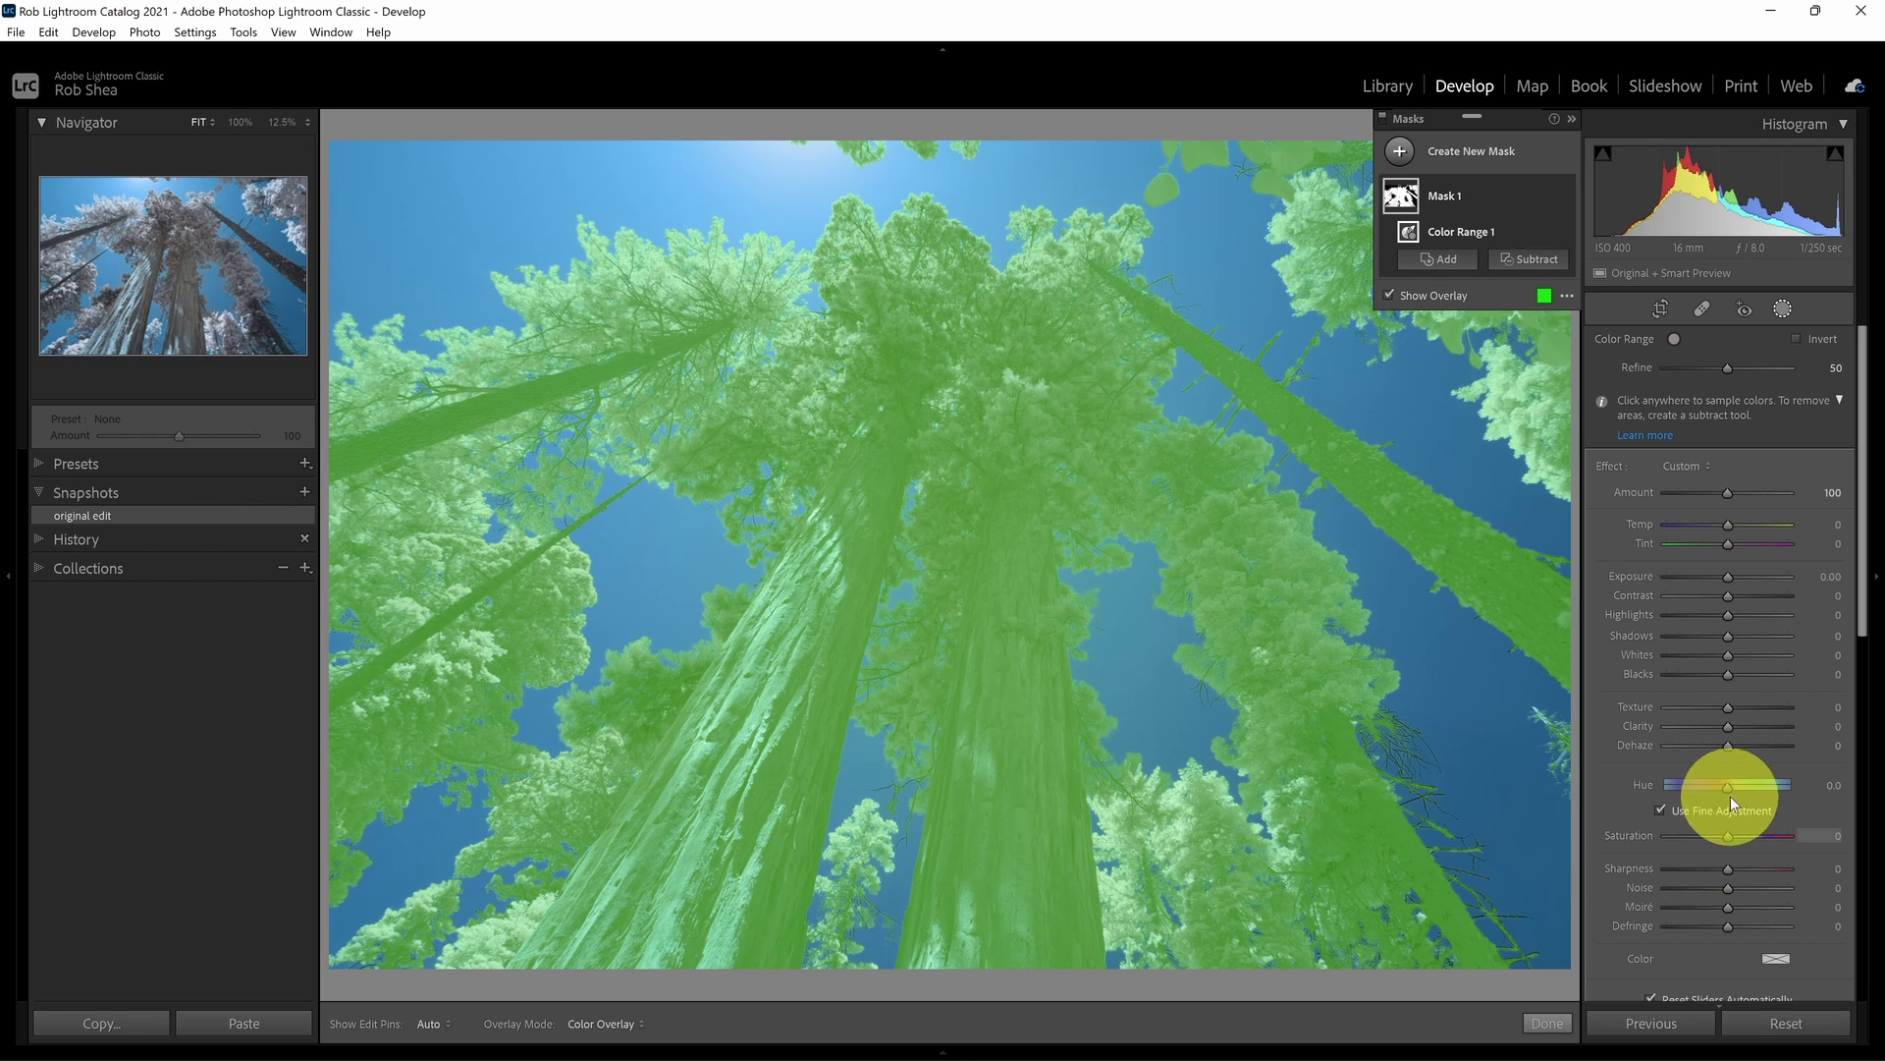
Hide the mask overlay, set the mask's Saturation to -100, and raise Refine to 100.
click(1728, 837)
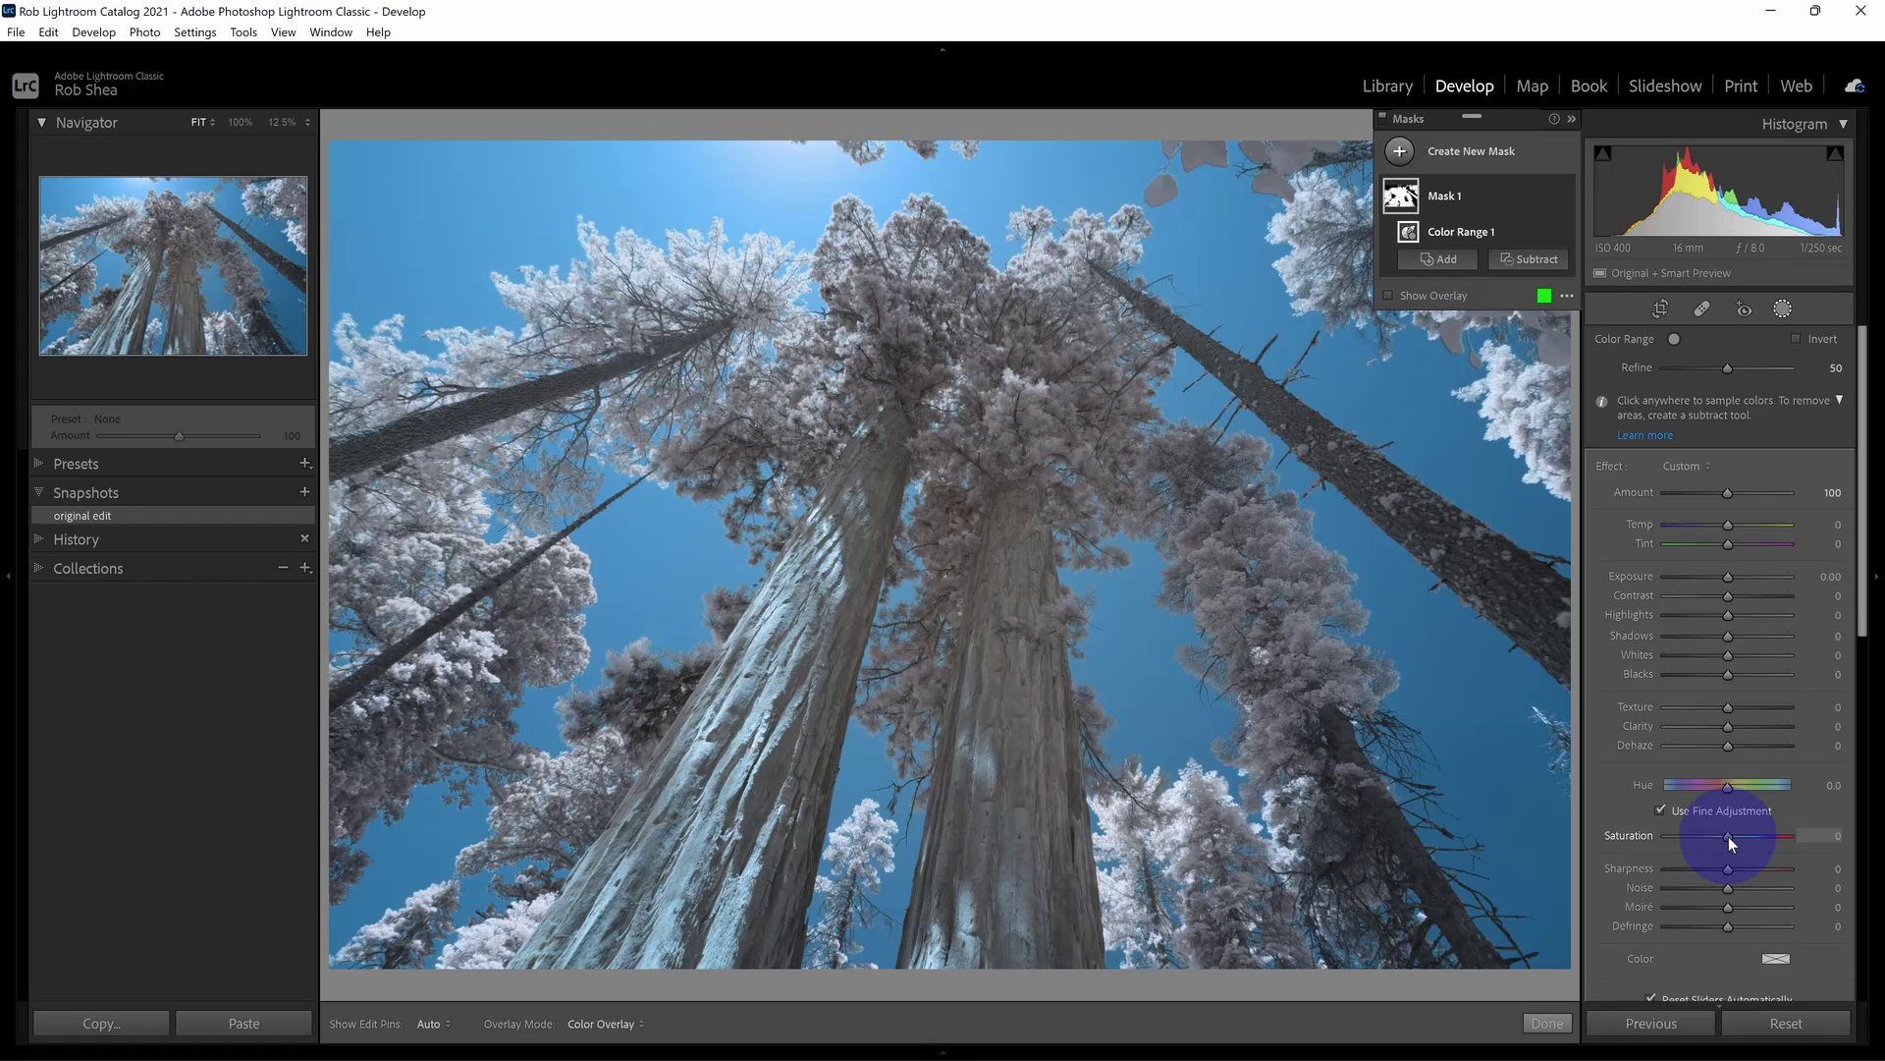
drag(1729, 842, 1617, 851)
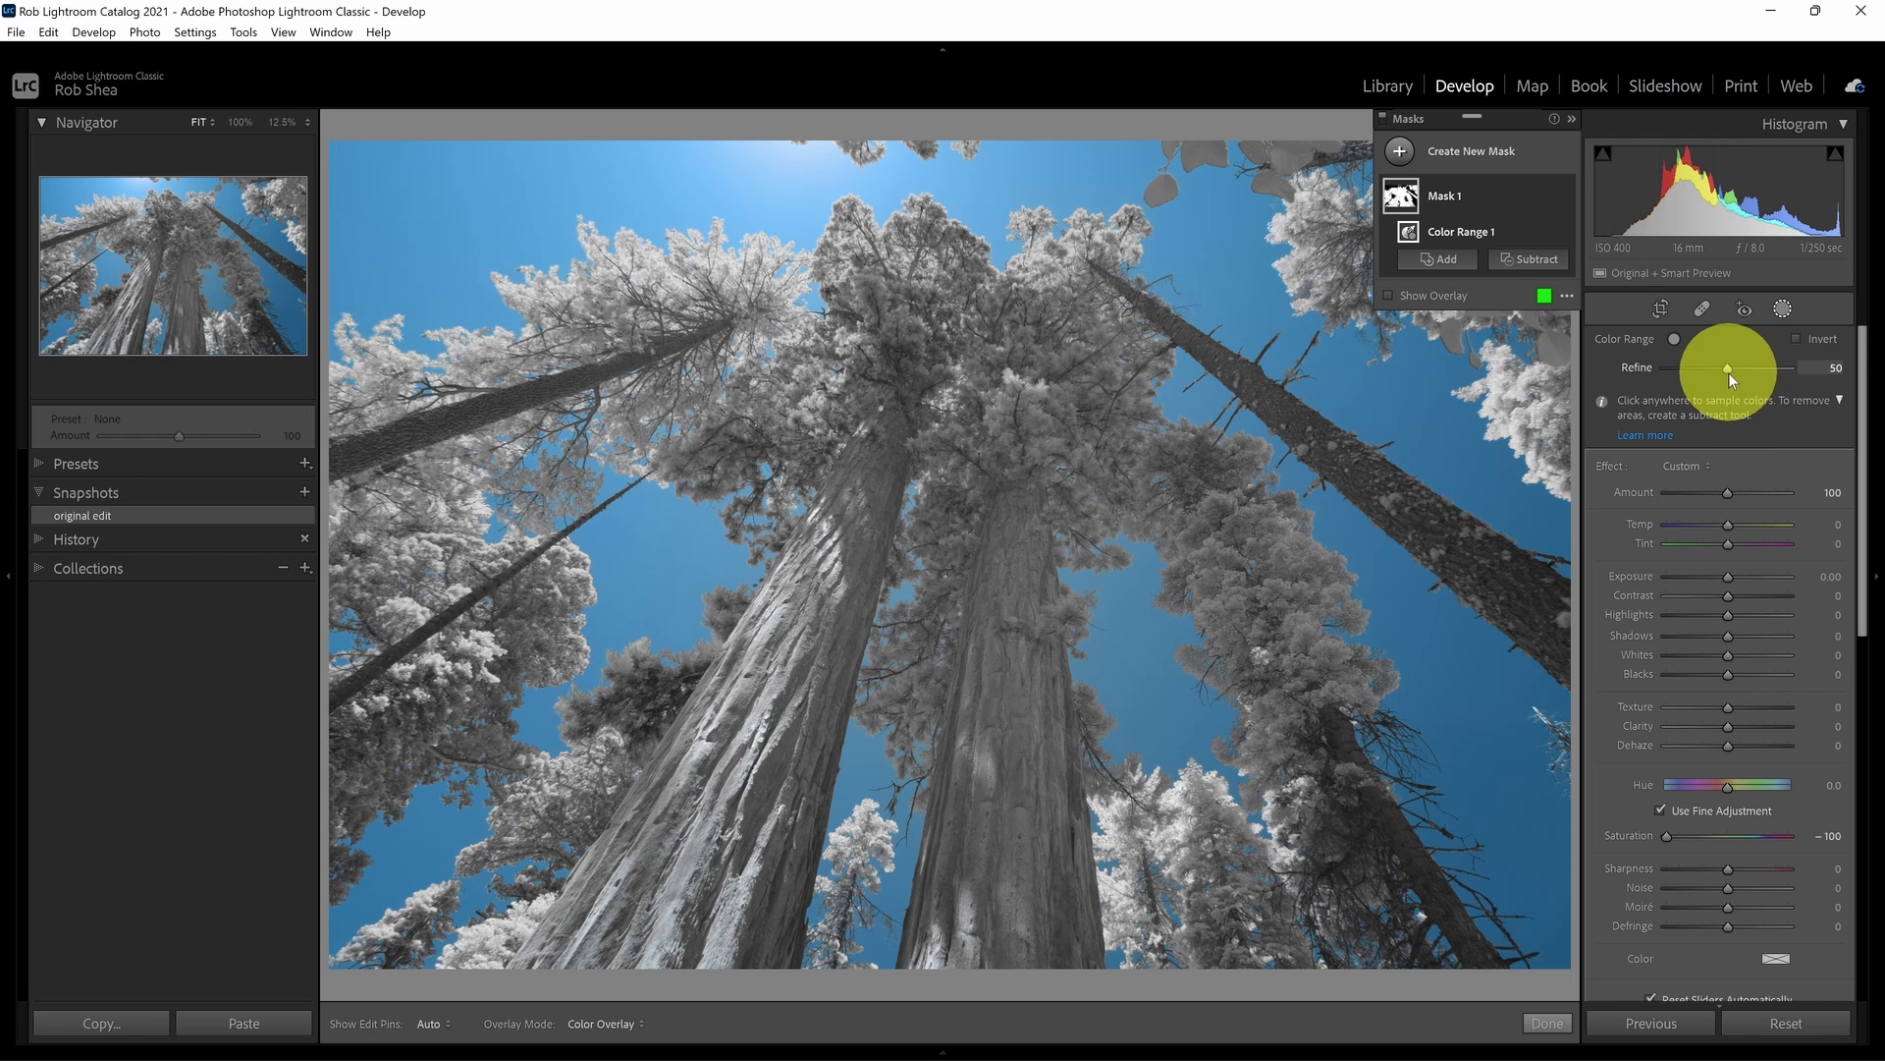
drag(1728, 371, 1805, 380)
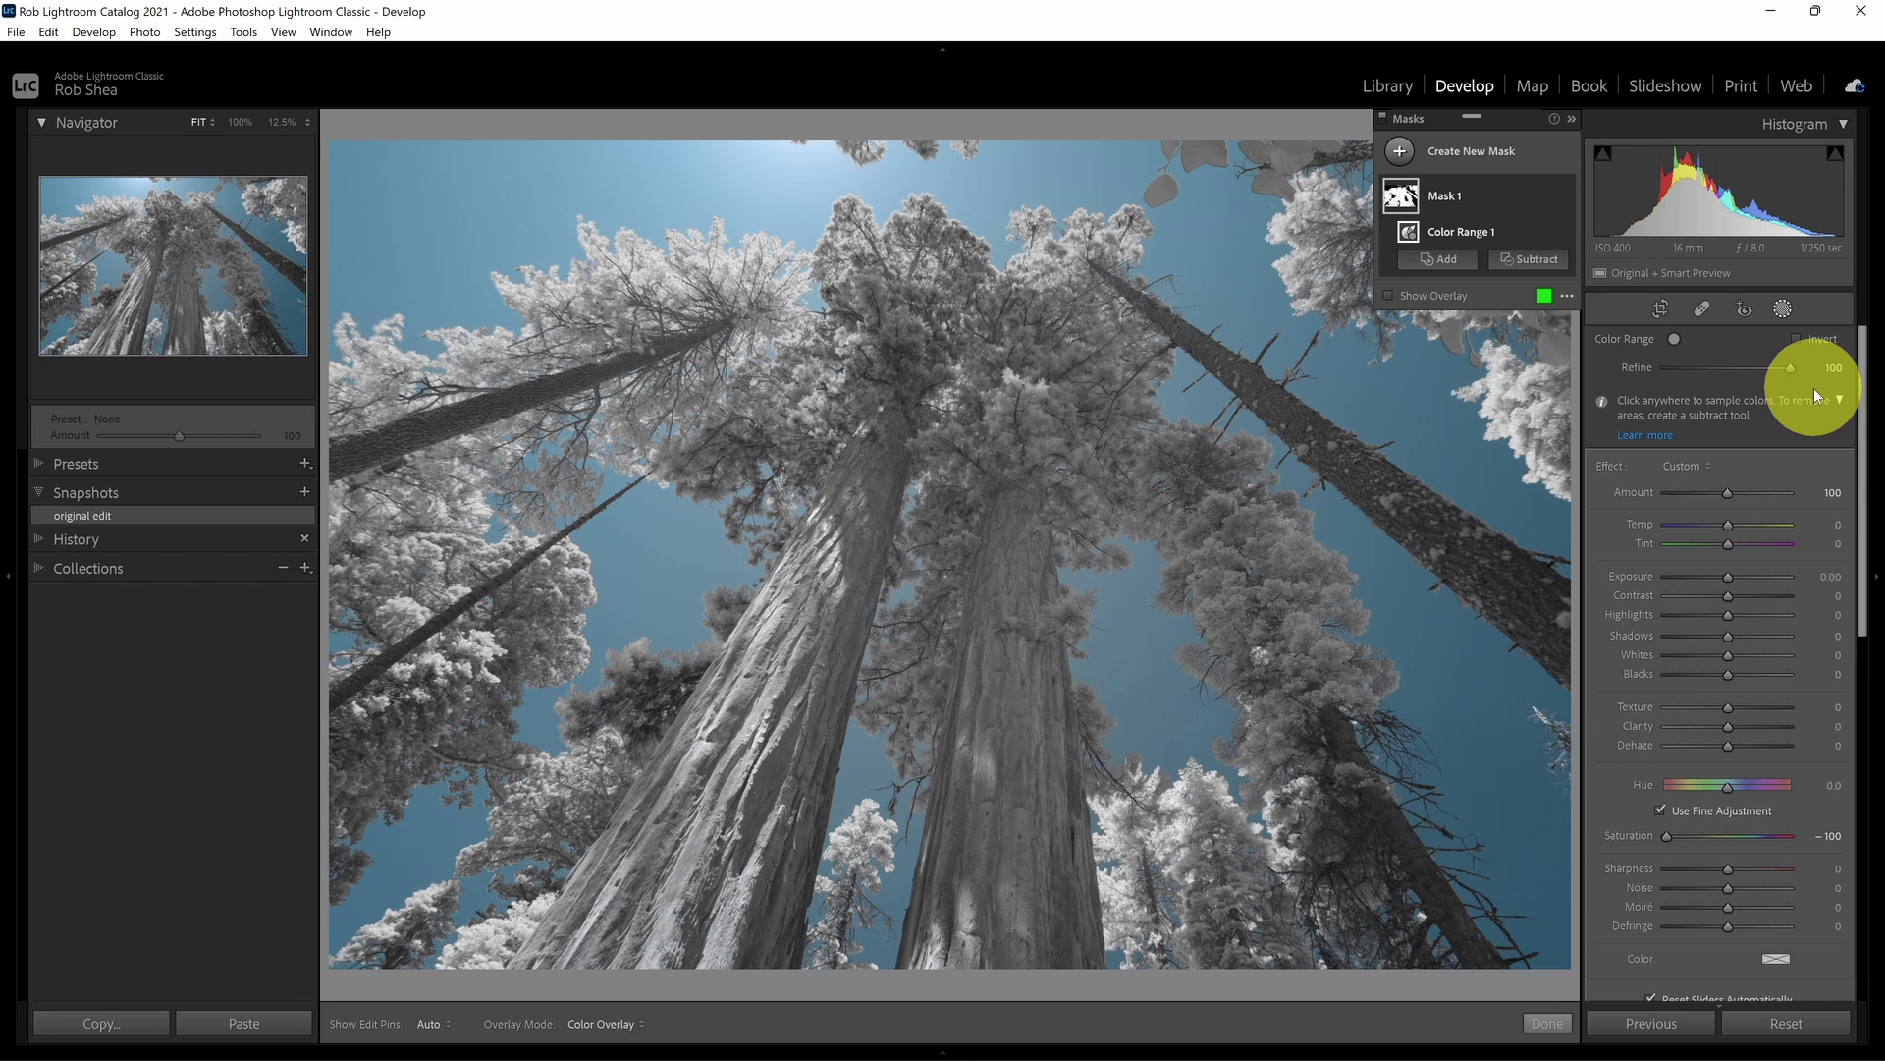
With the overlay showing, lower the mask's Refine from 100 to around 46 so the sky is excluded.
click(1424, 297)
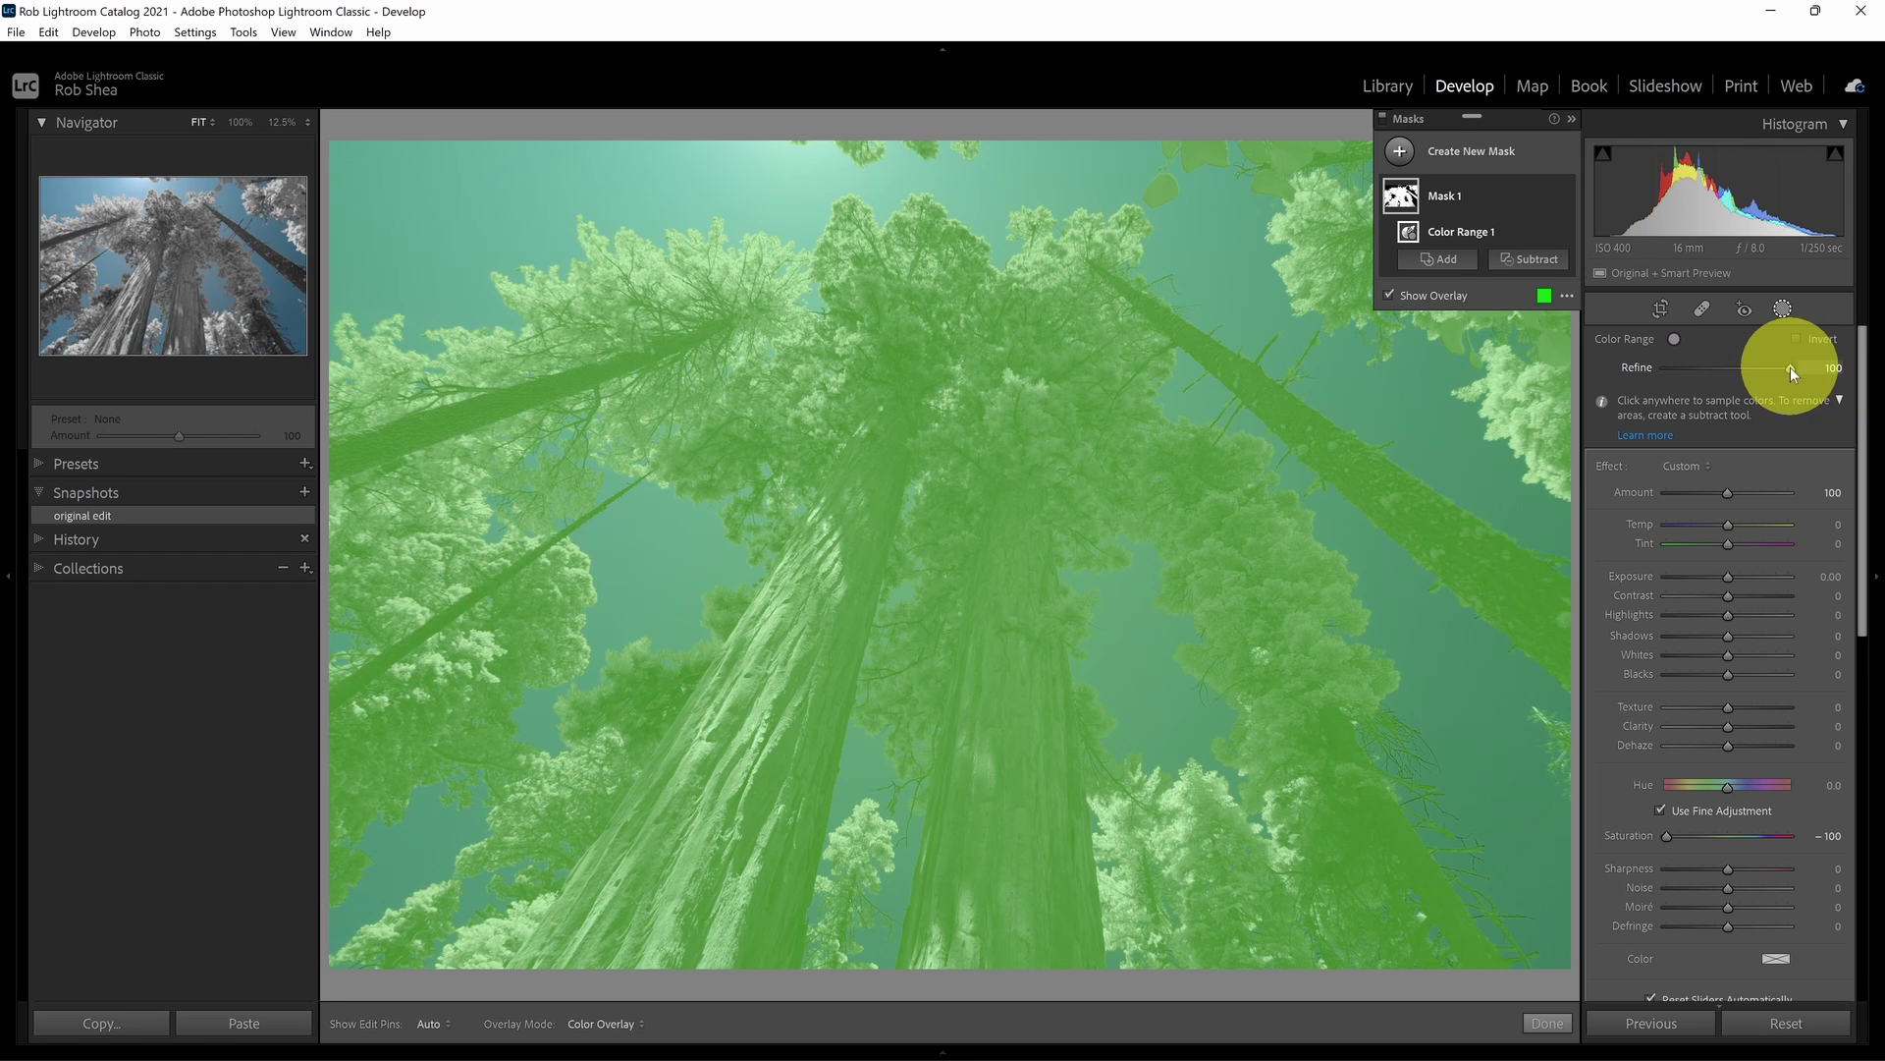
drag(1789, 367, 1716, 371)
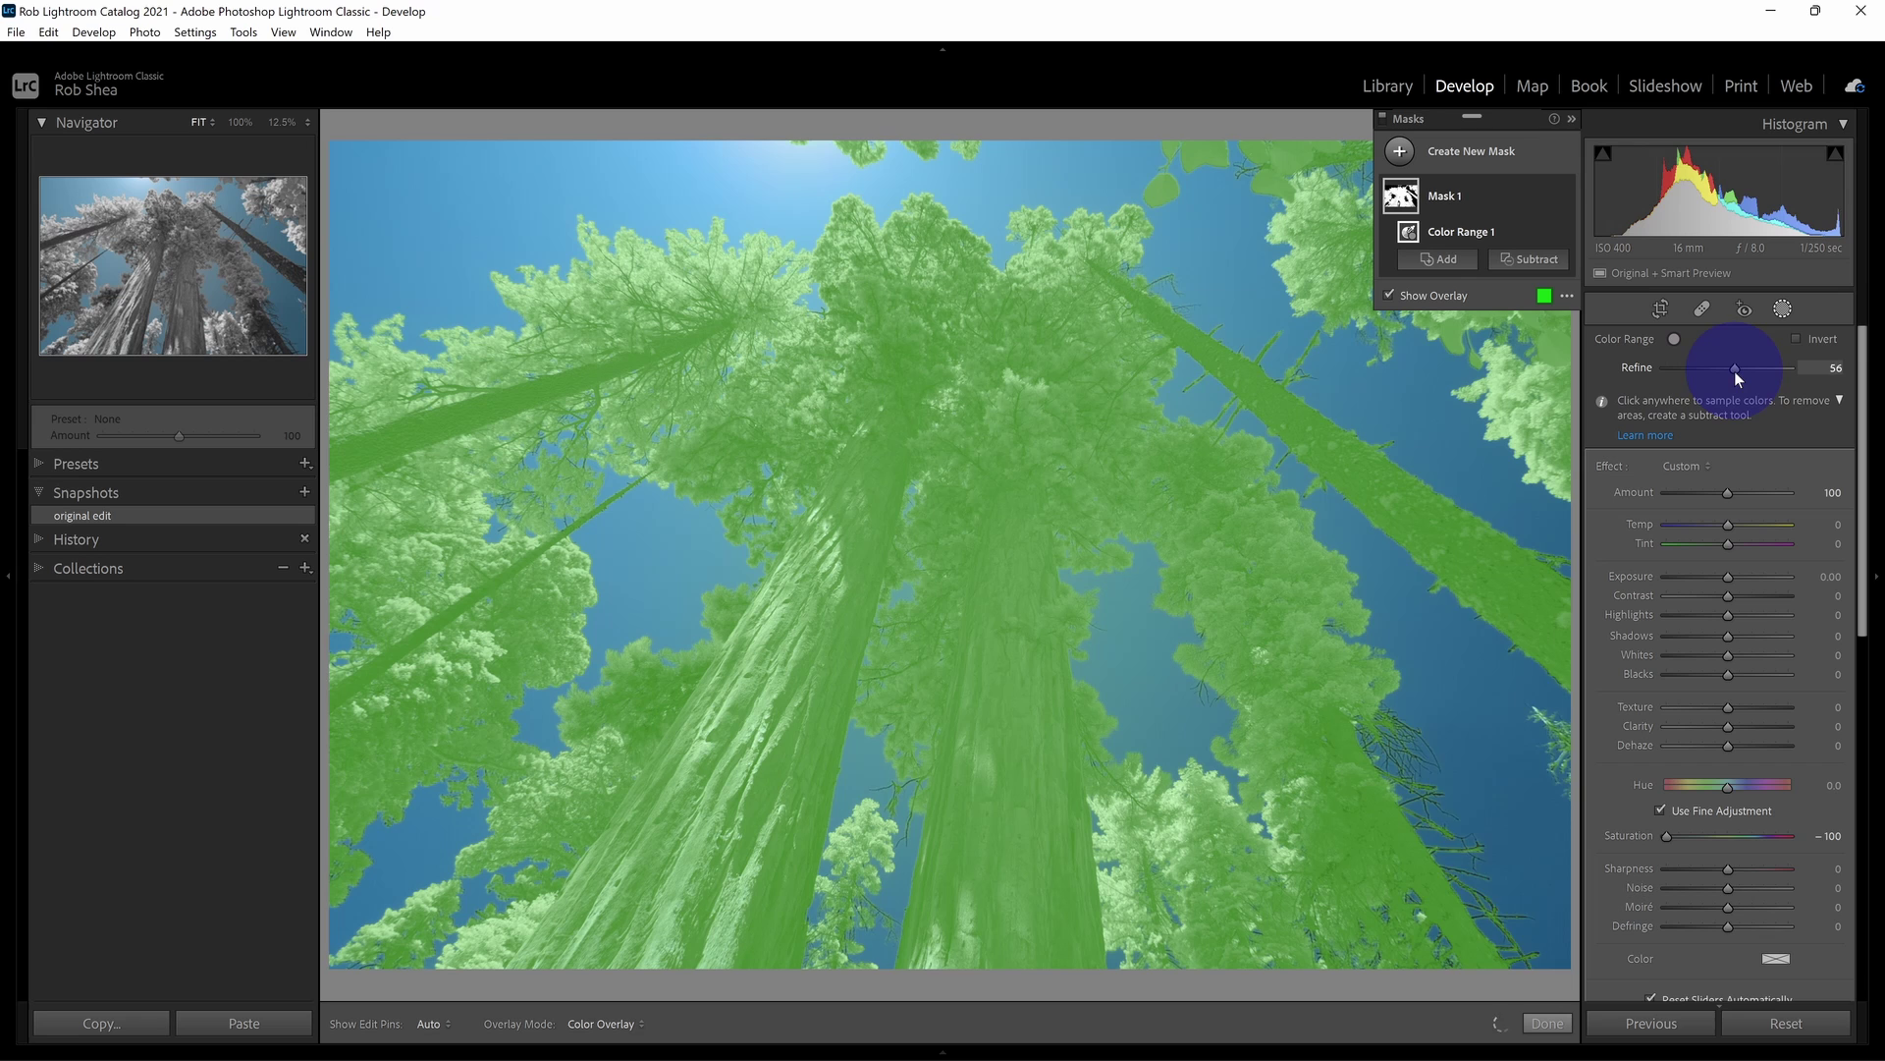
drag(1736, 378, 1725, 378)
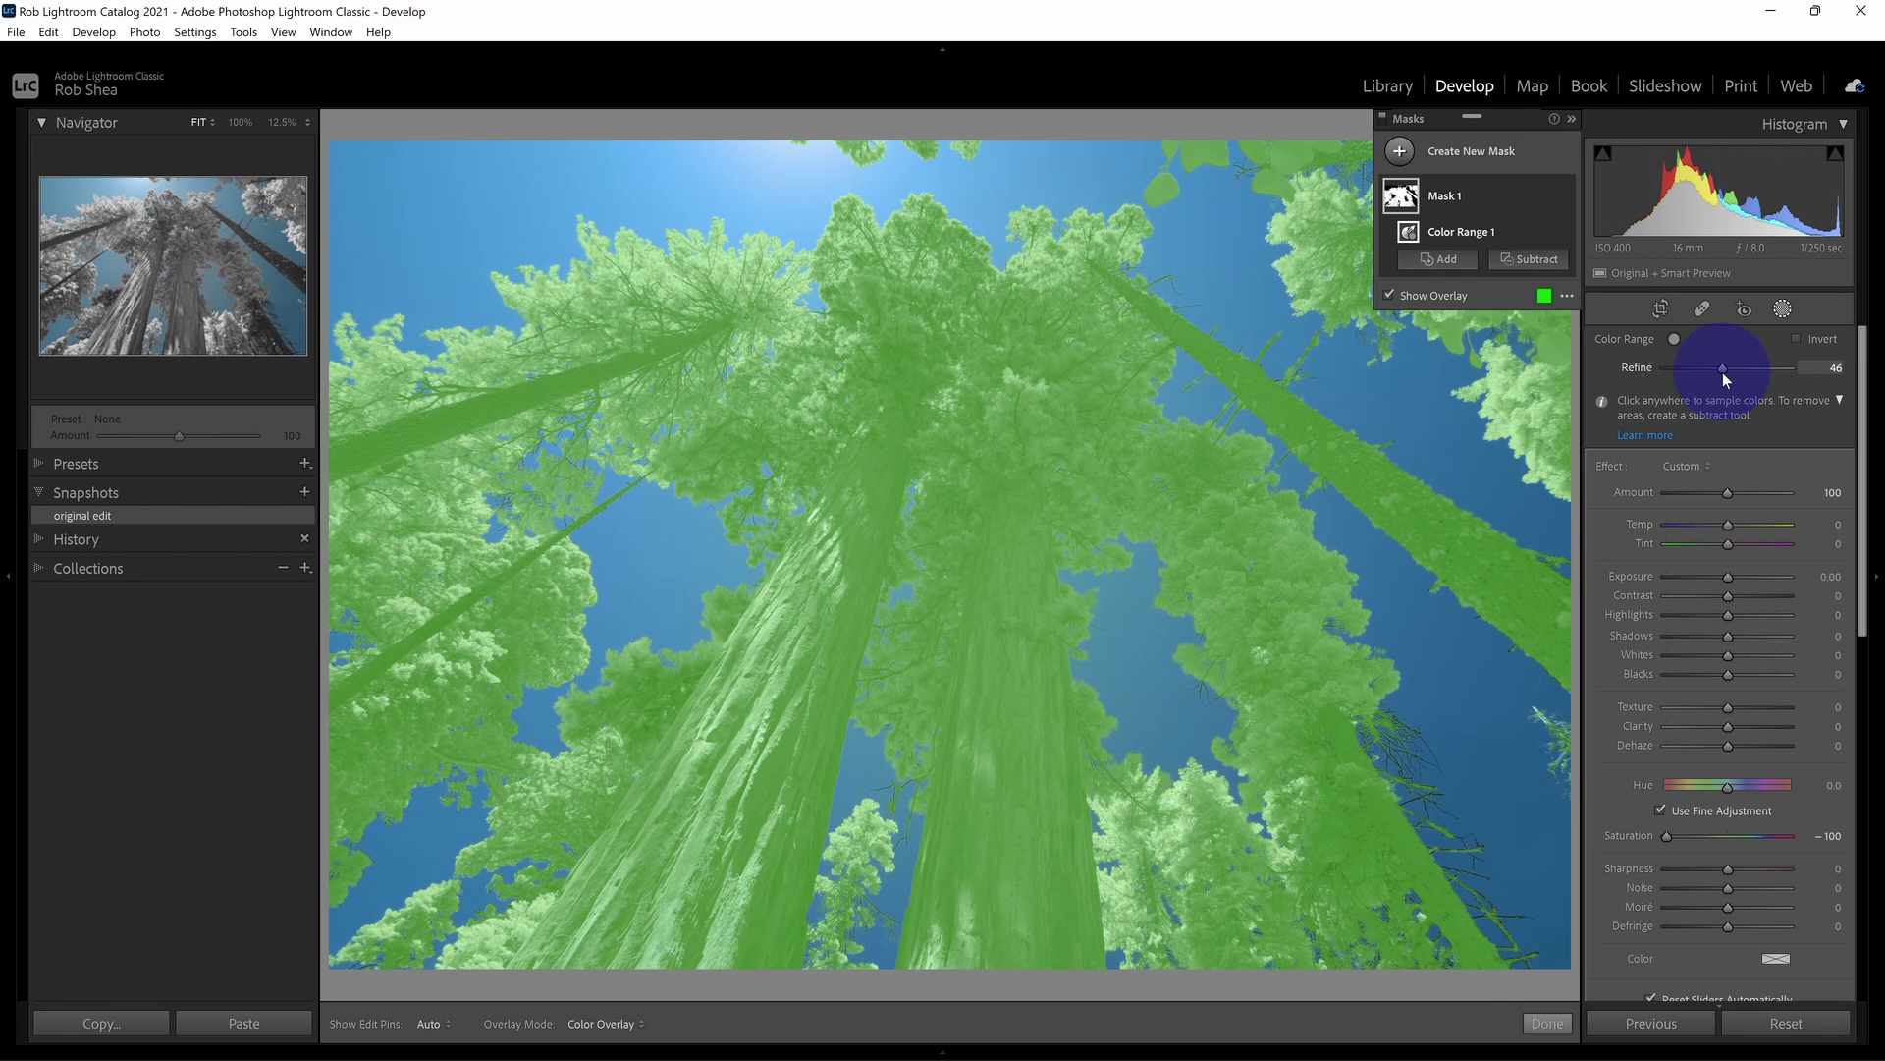